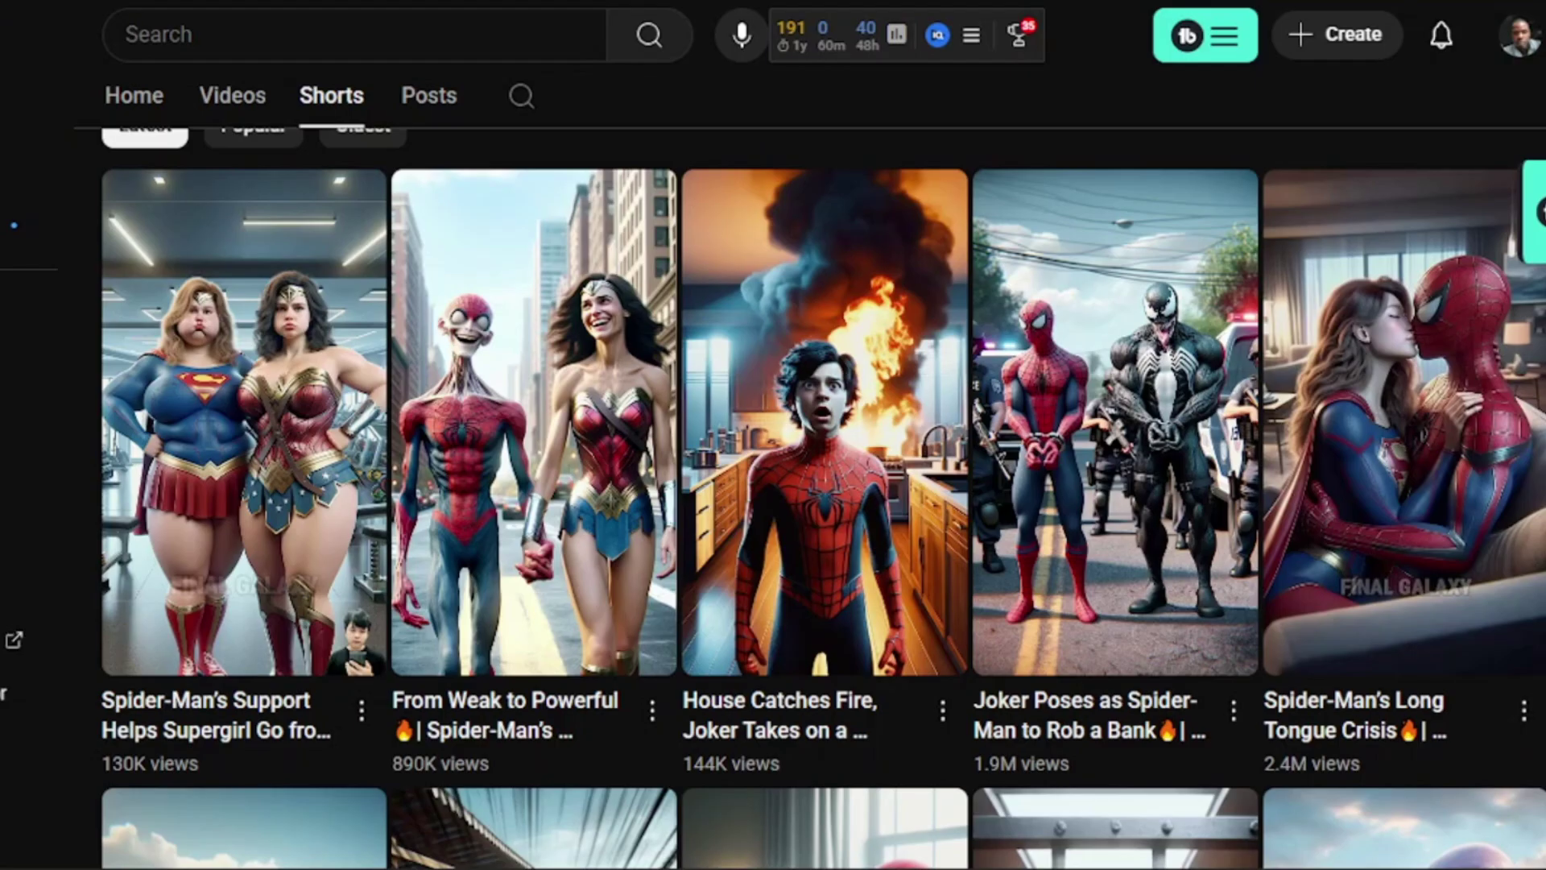
Trim 1.jpg and the pop-or-bloop audio at the playhead, then slide 01-harley.mp3 left to close the gap
scroll(823, 498, down, 5)
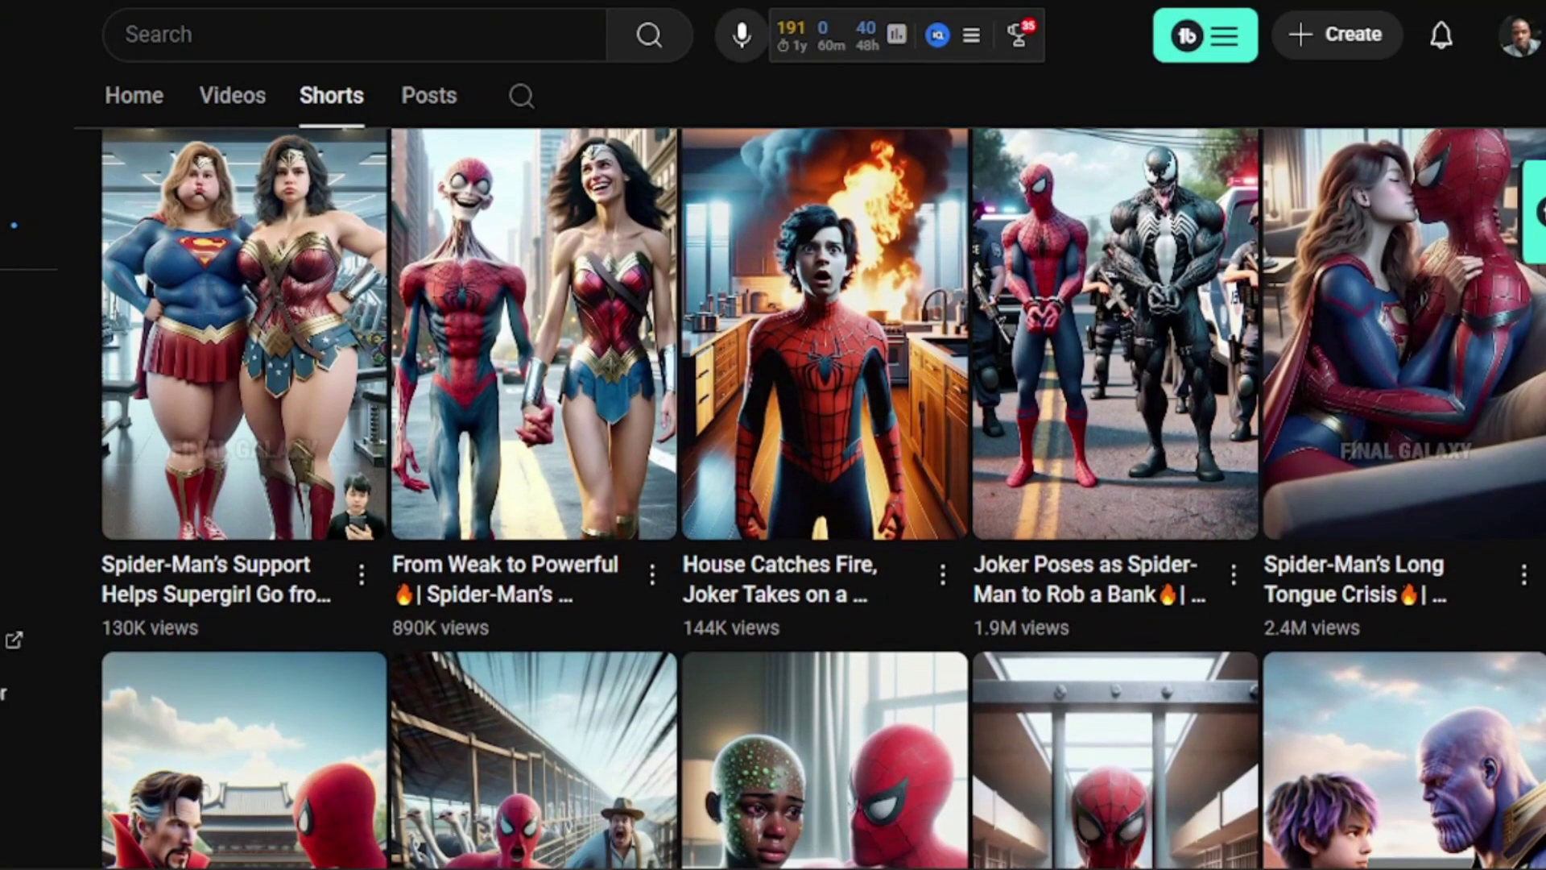
scroll(824, 498, down, 7)
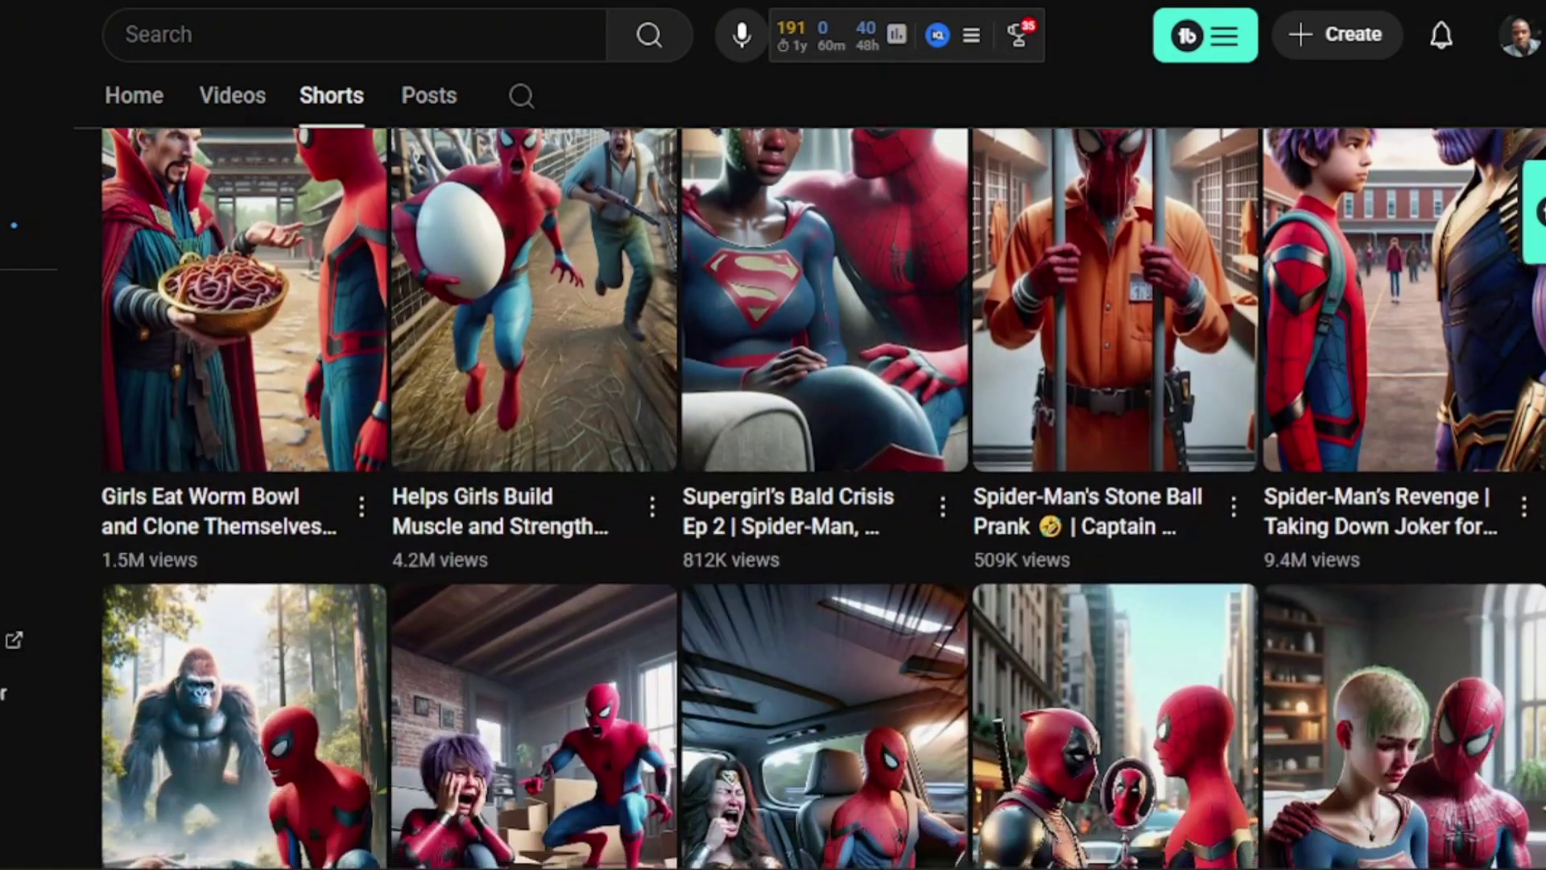
scroll(824, 498, down, 7)
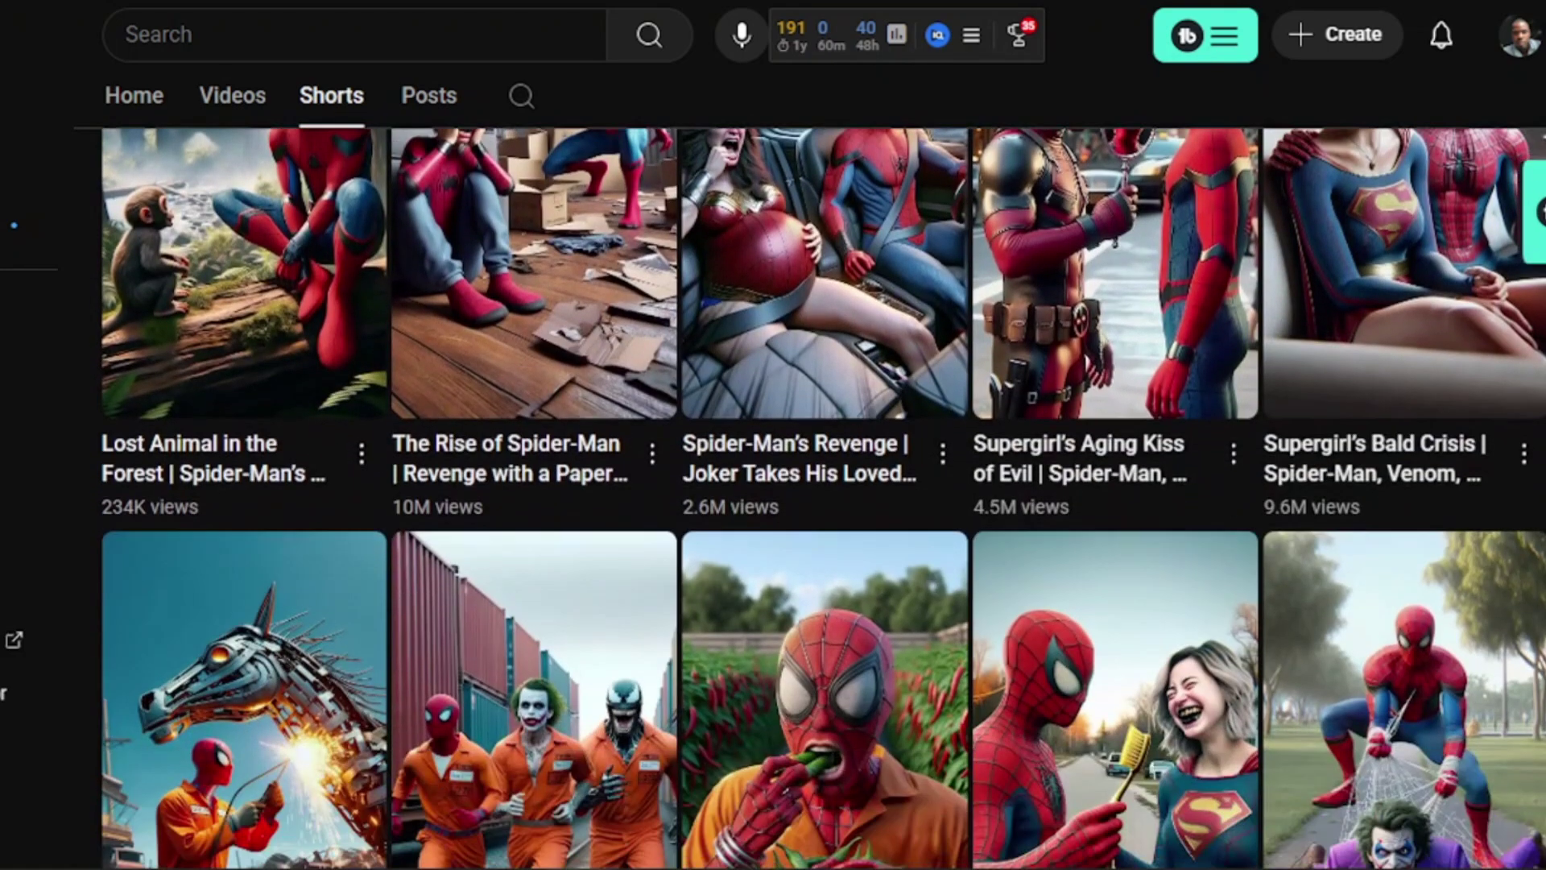
scroll(824, 498, down, 2)
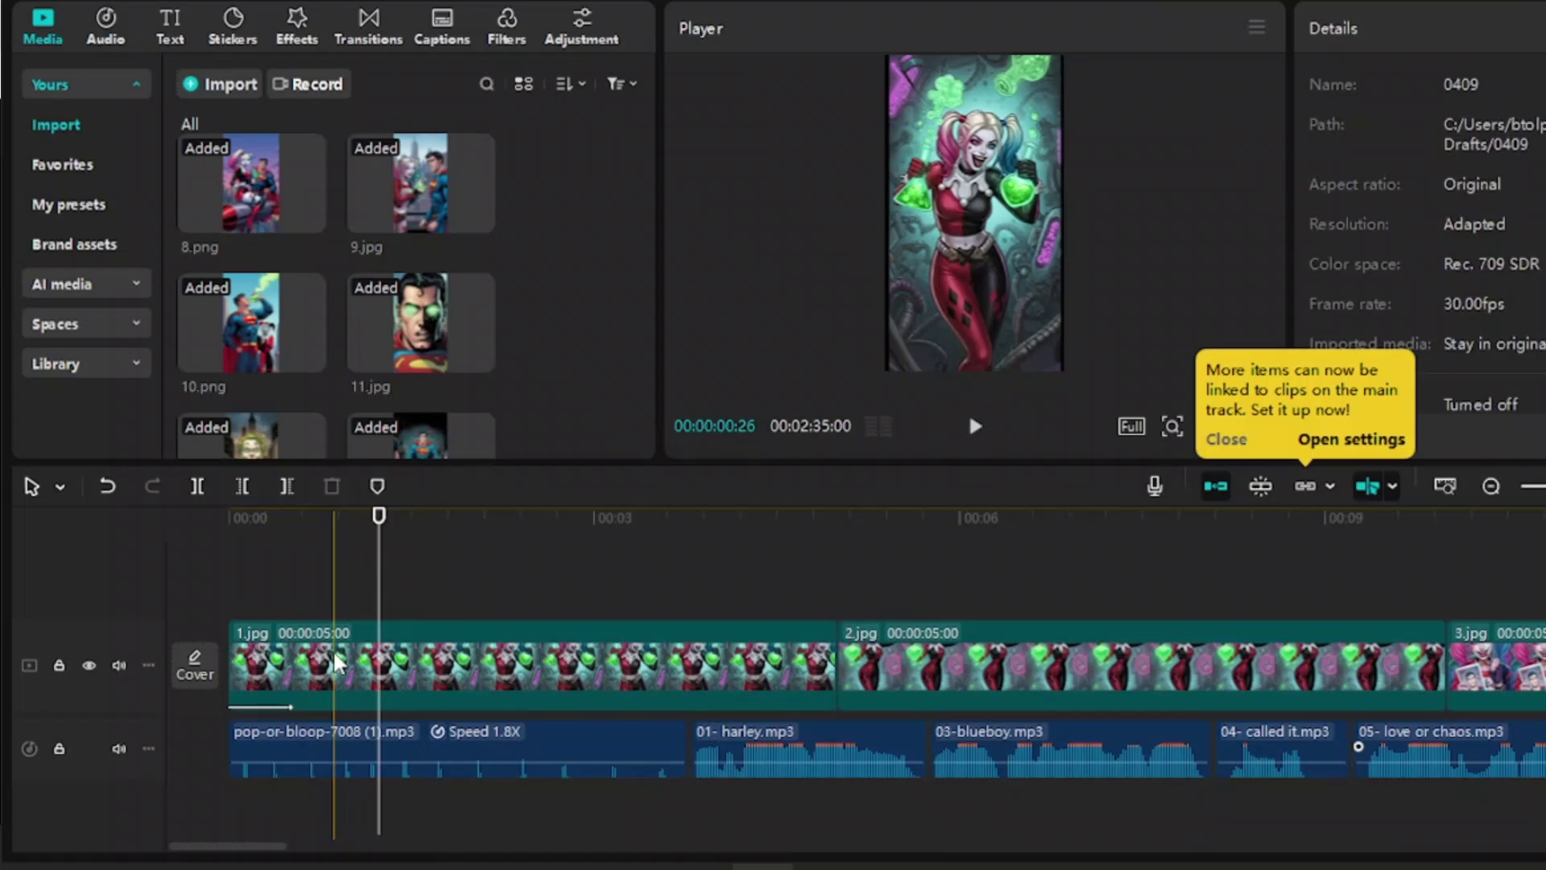
click(290, 669)
ctrl+click(289, 749)
click(287, 485)
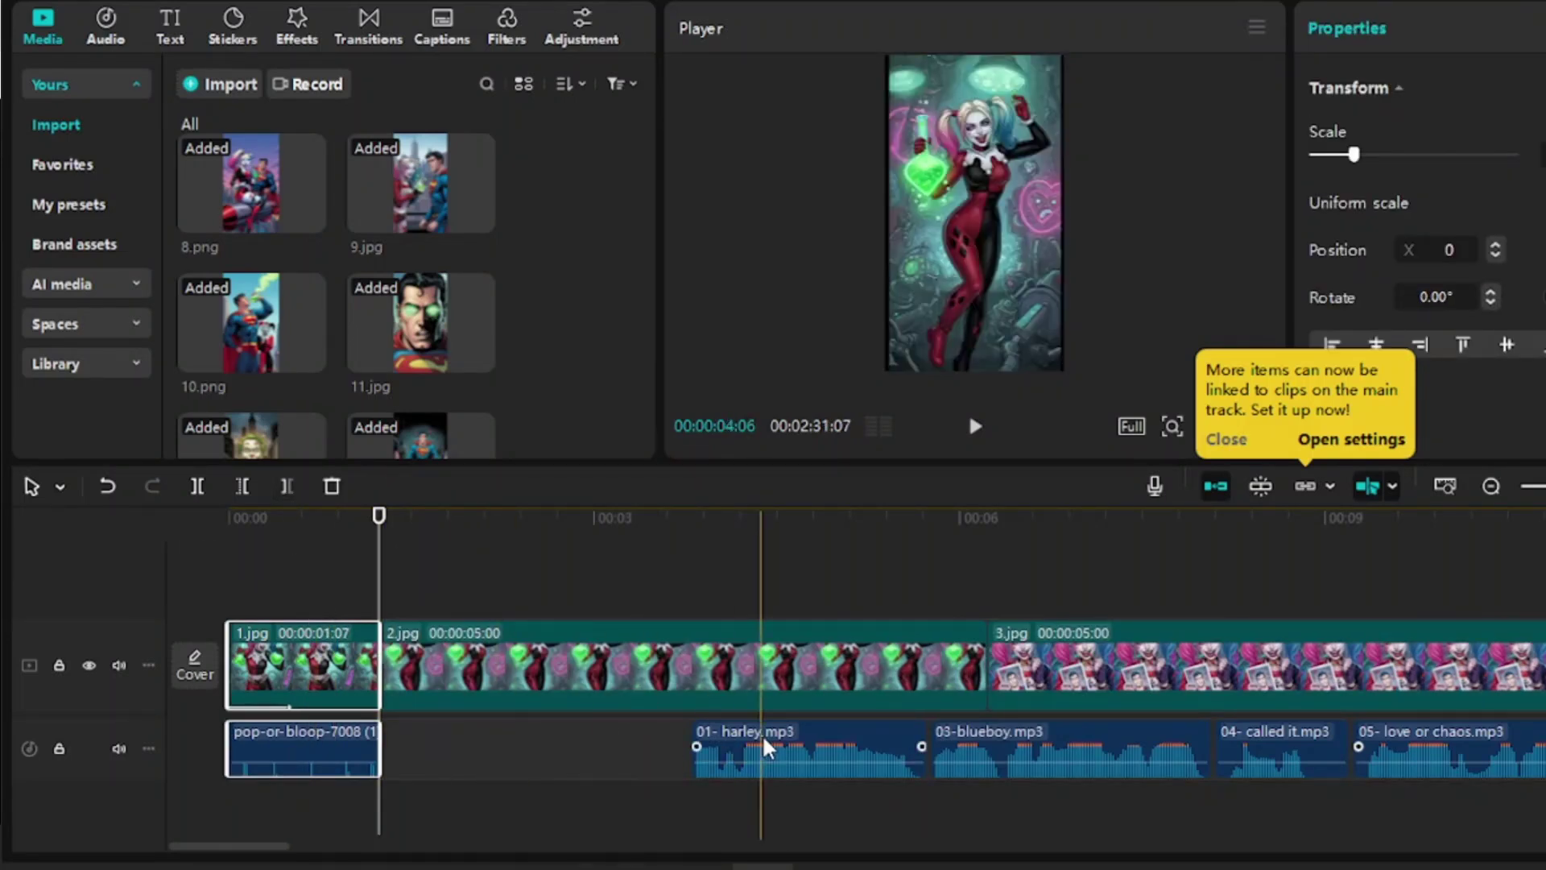
drag(778, 749, 463, 748)
At about 3 seconds, trim 2.jpg and 01-harley.mp3, then slide 03-blueboy.mp3 left to close the gap
click(611, 564)
click(556, 668)
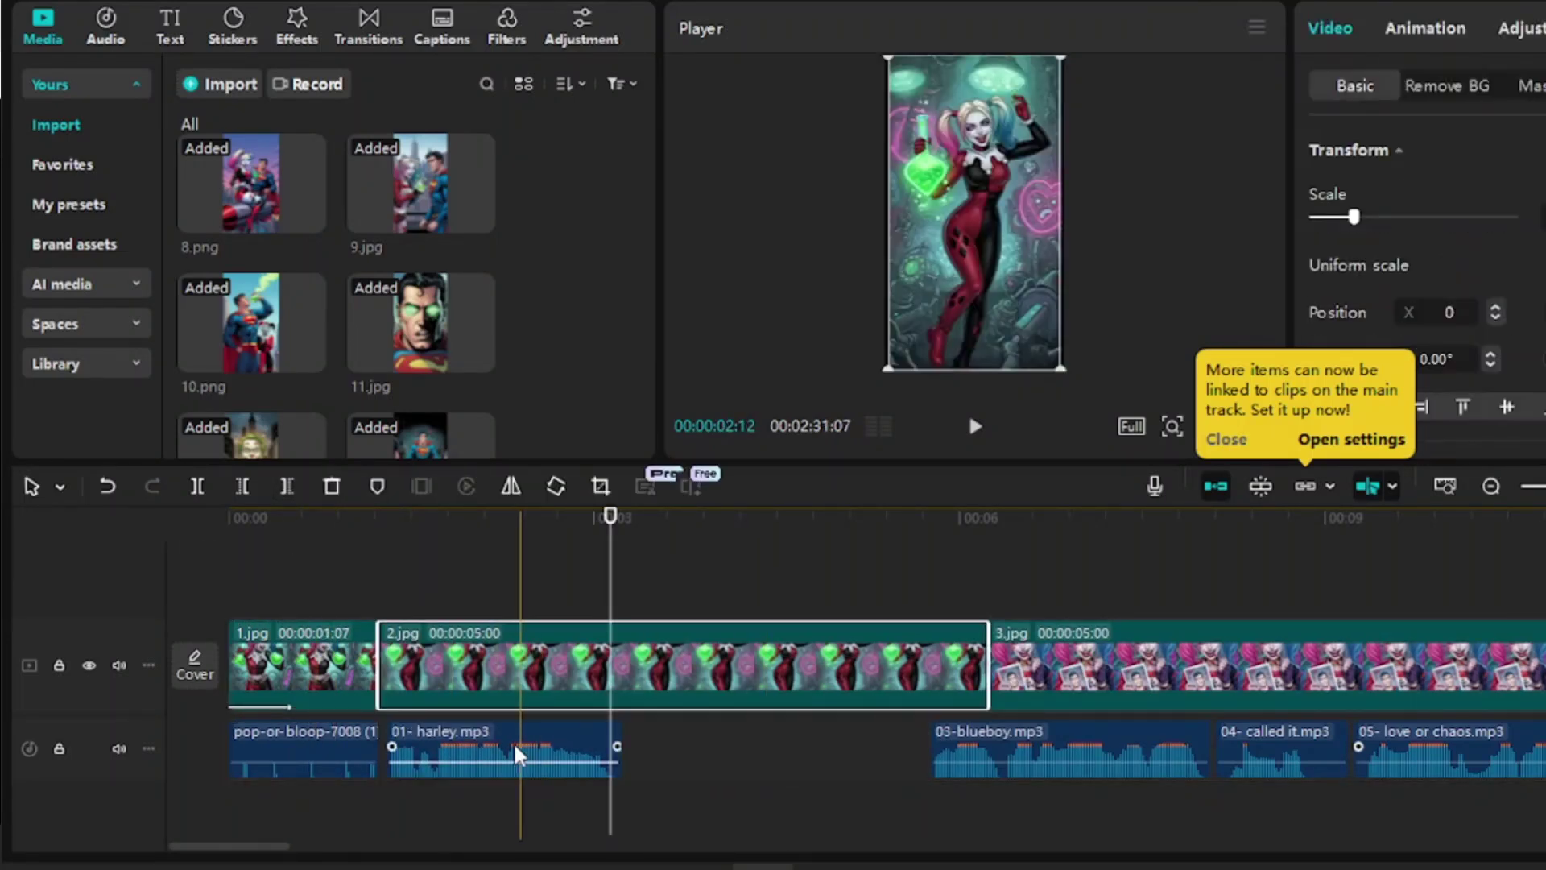
ctrl+click(555, 749)
key(w)
drag(991, 748, 661, 749)
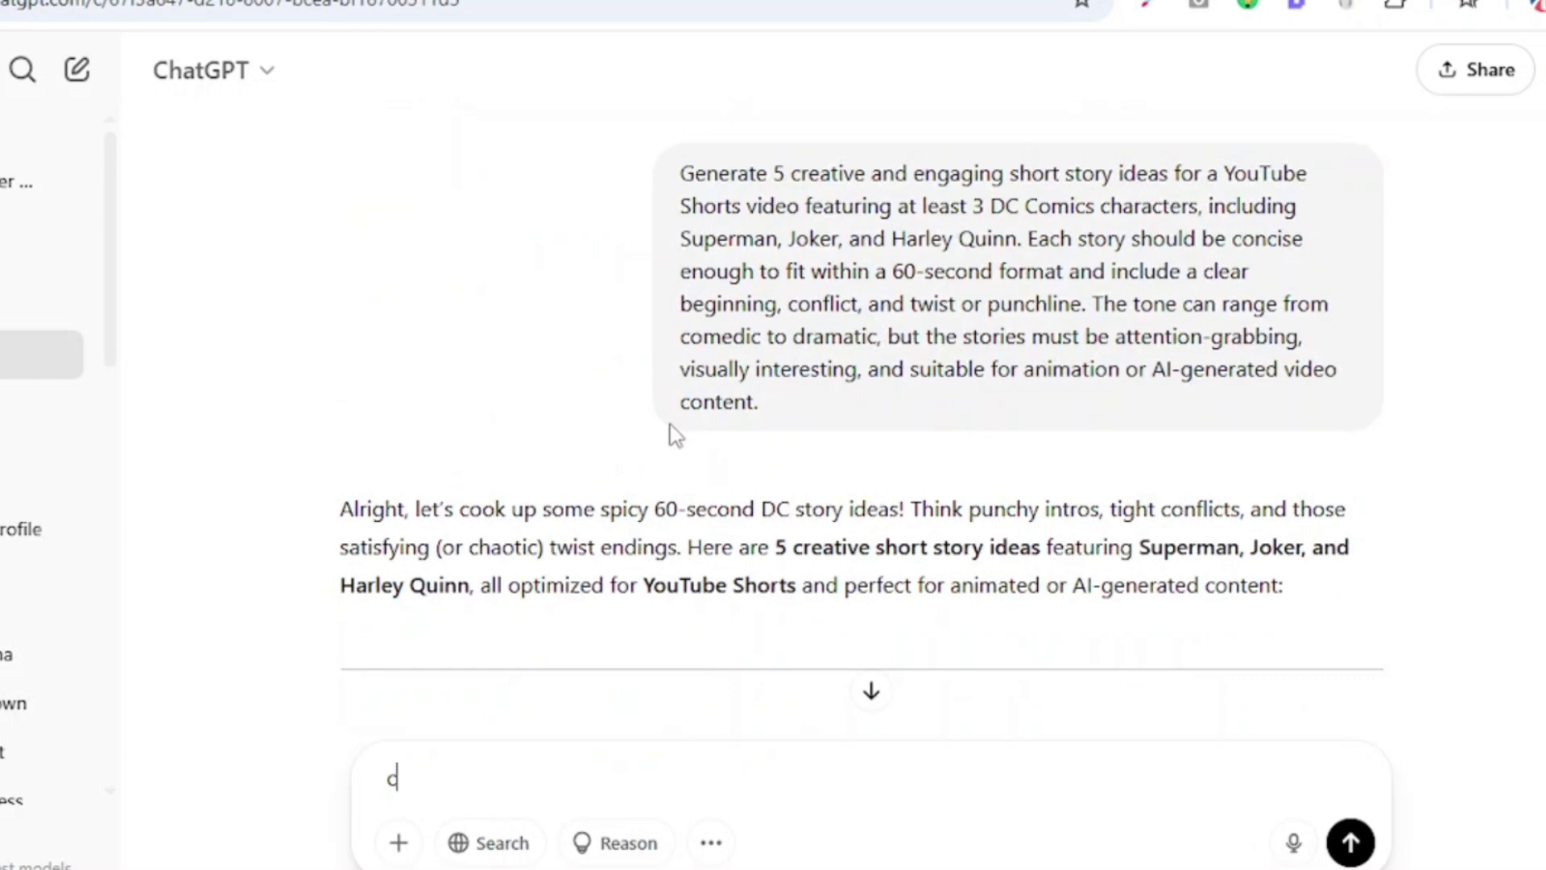
Scroll through ChatGPT's five 60-second Superman, Joker and Harley Quinn story ideas
scroll(675, 435, down, 10)
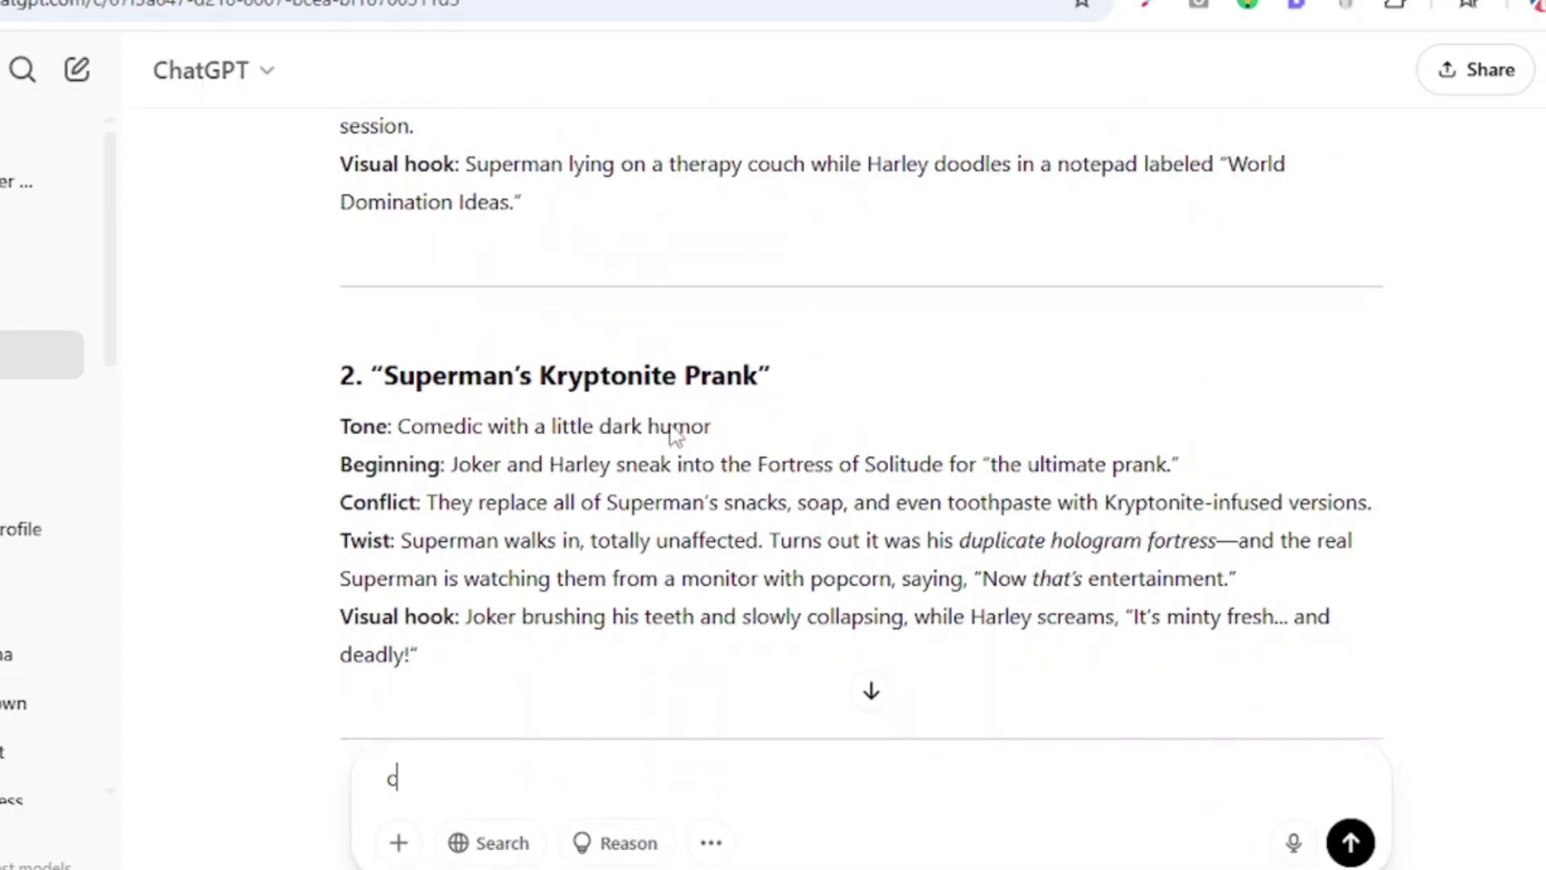
scroll(675, 435, down, 12)
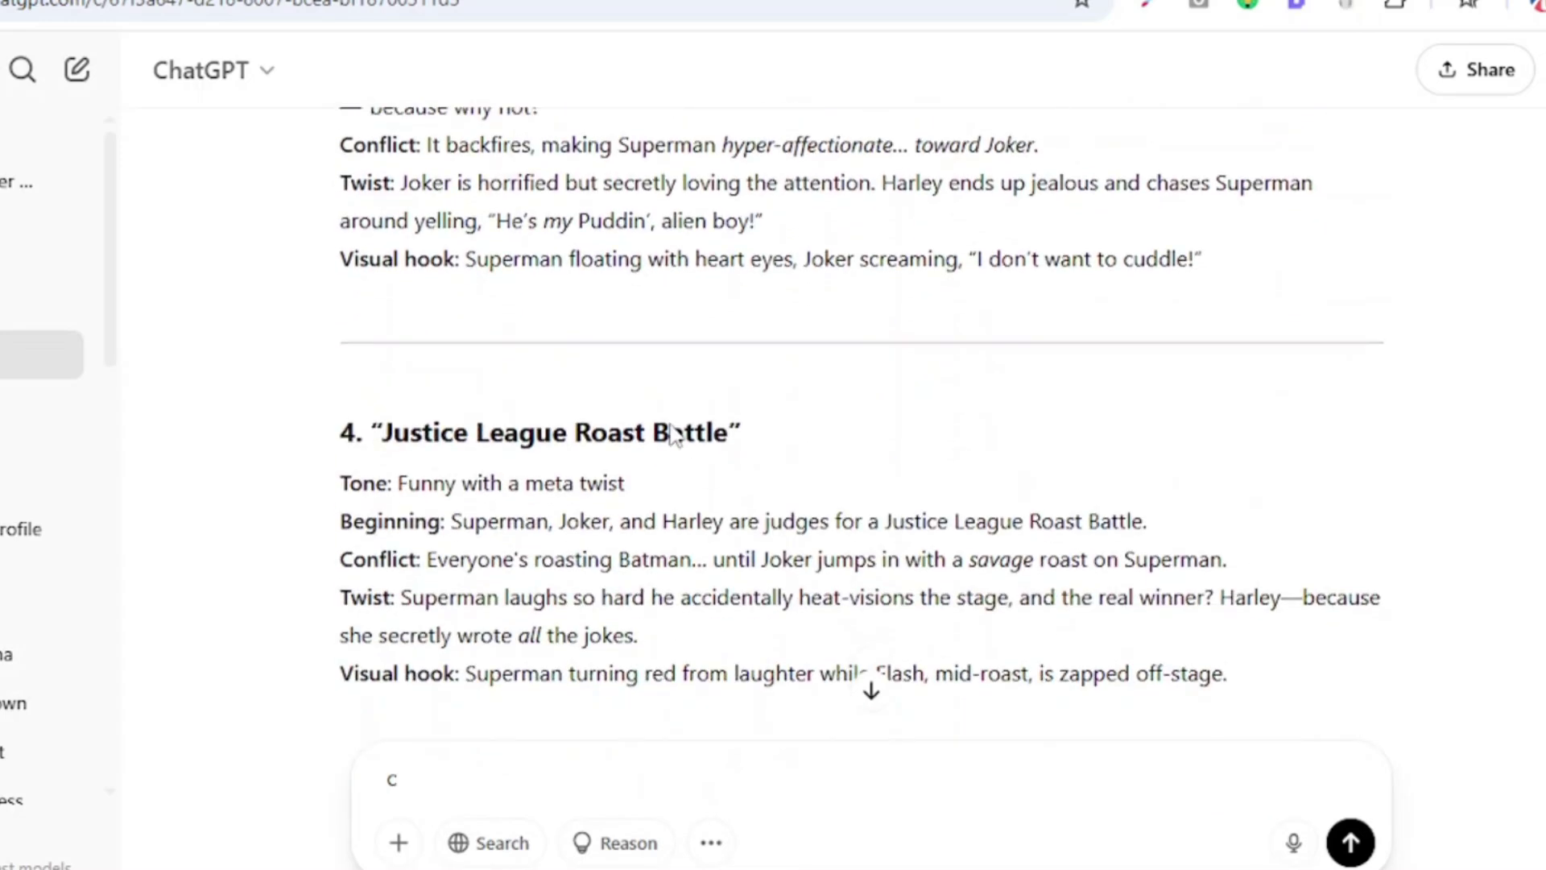
scroll(675, 435, down, 8)
scroll(675, 434, up, 10)
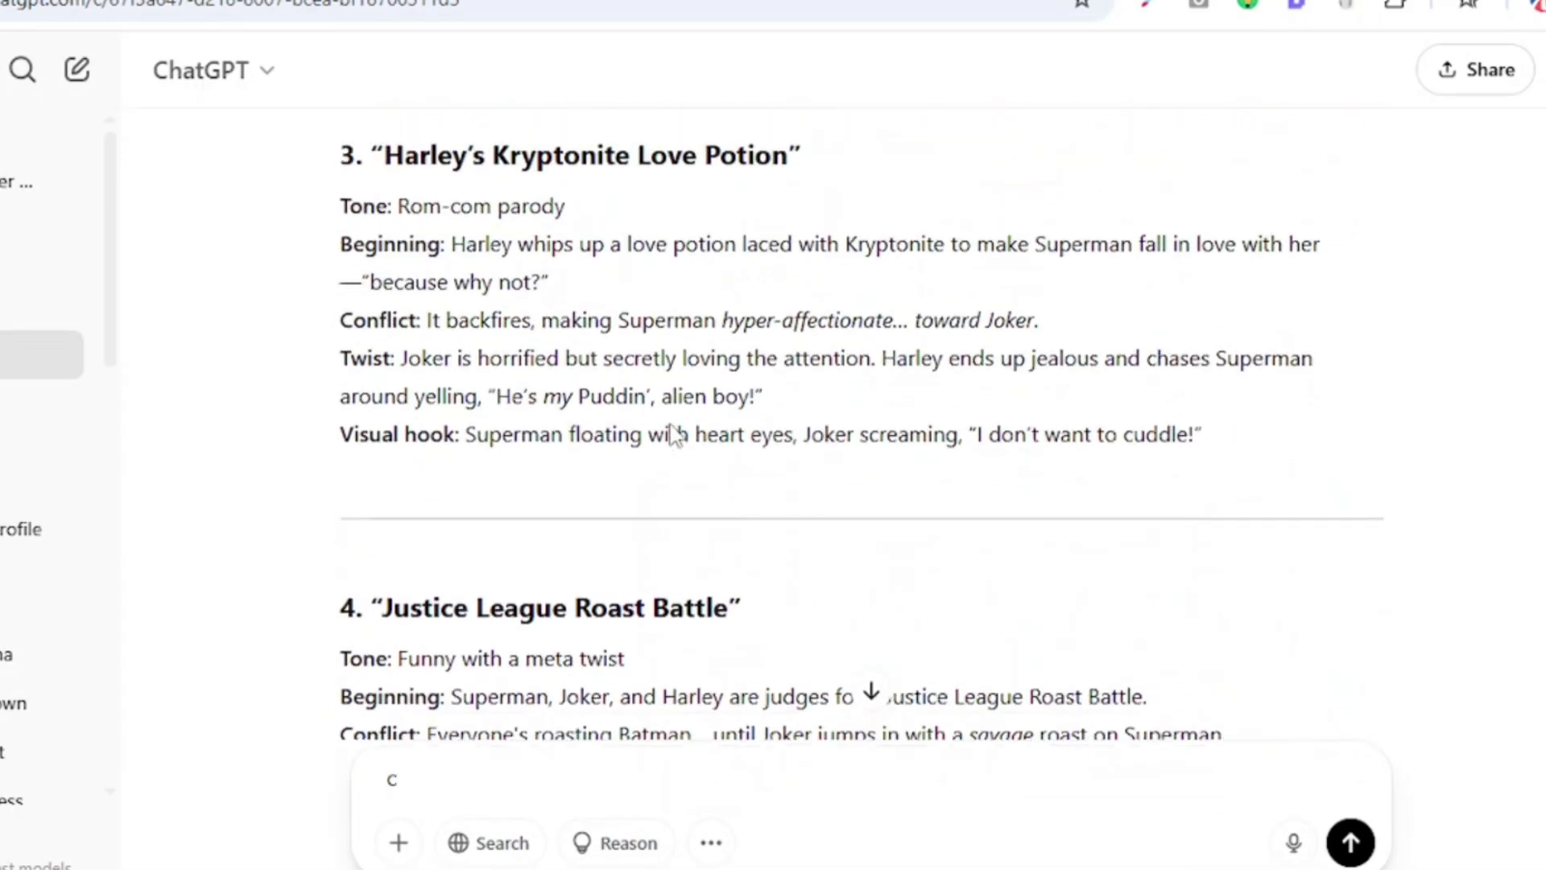
scroll(675, 435, up, 2)
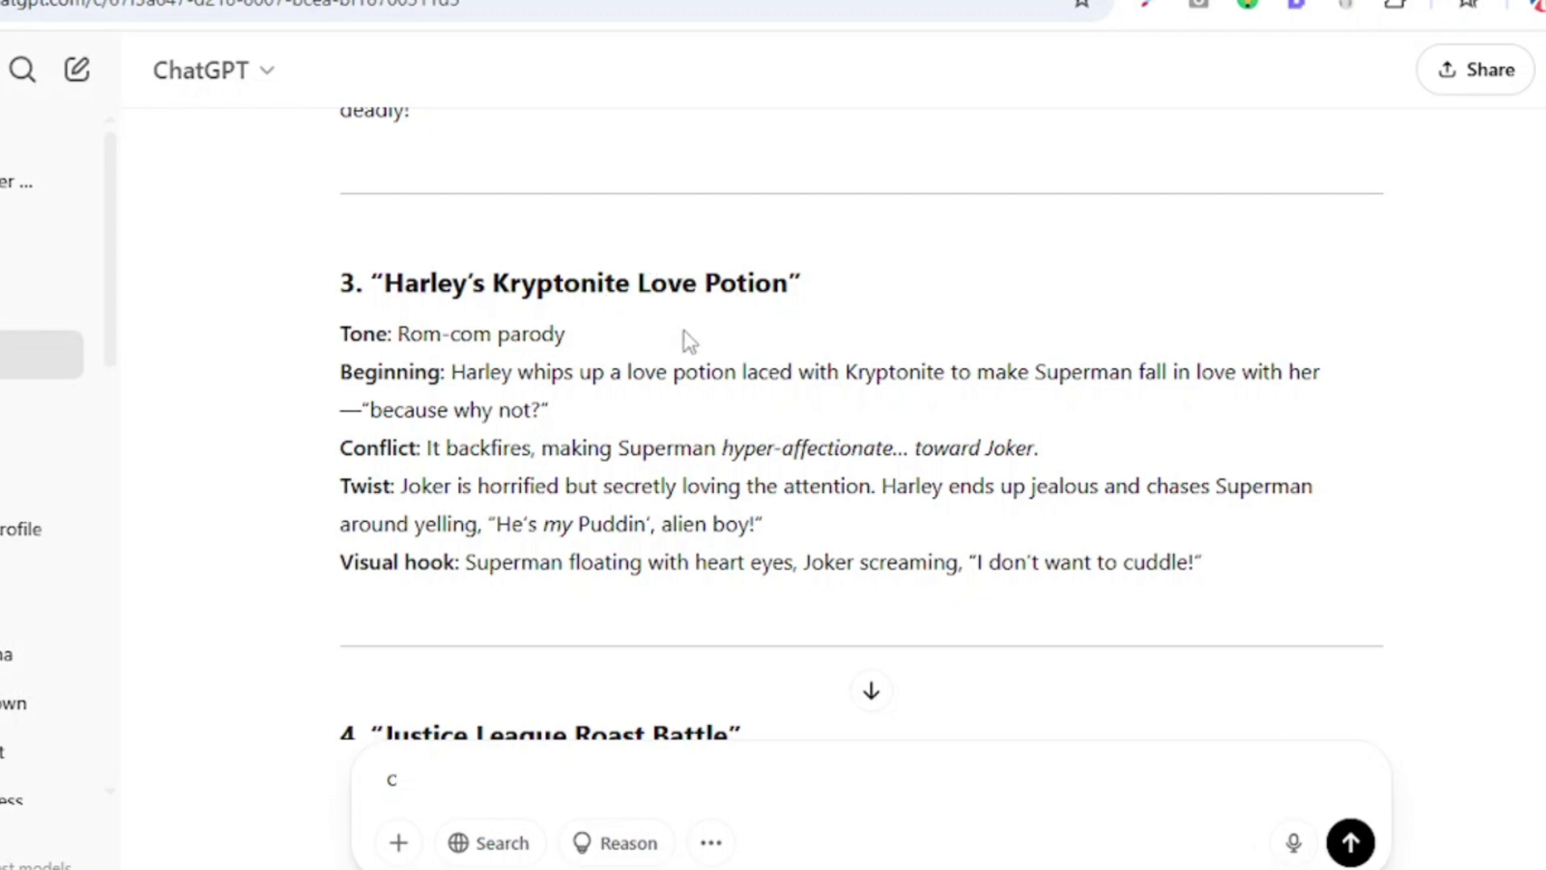
scroll(587, 435, down, 2)
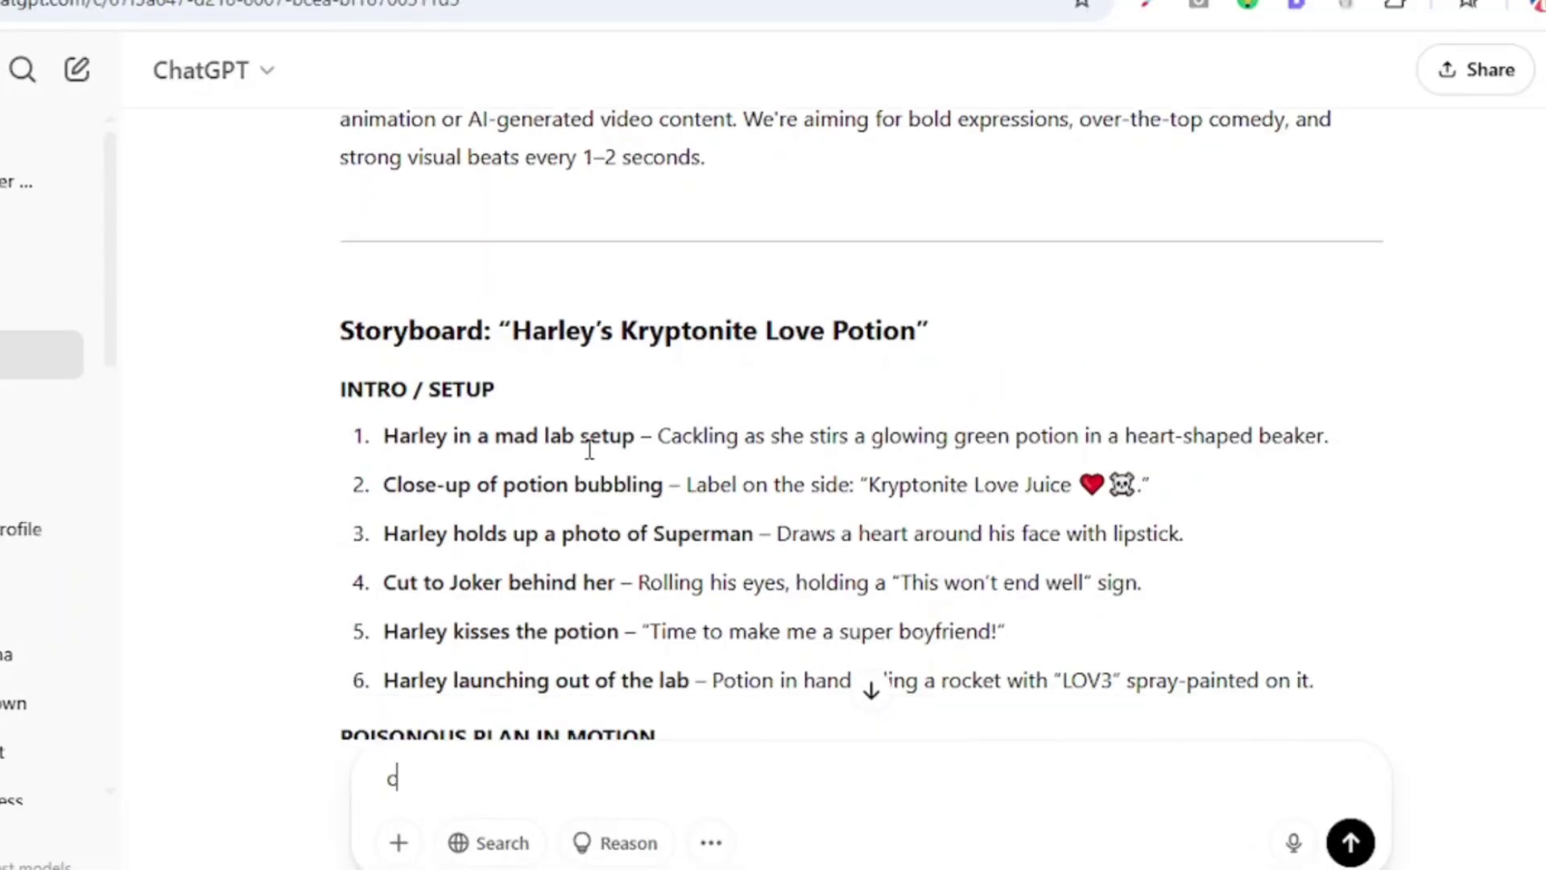
Scroll through the 32-scene storyboard for Harley's Kryptonite Love Potion
scroll(592, 445, down, 2)
scroll(590, 448, down, 10)
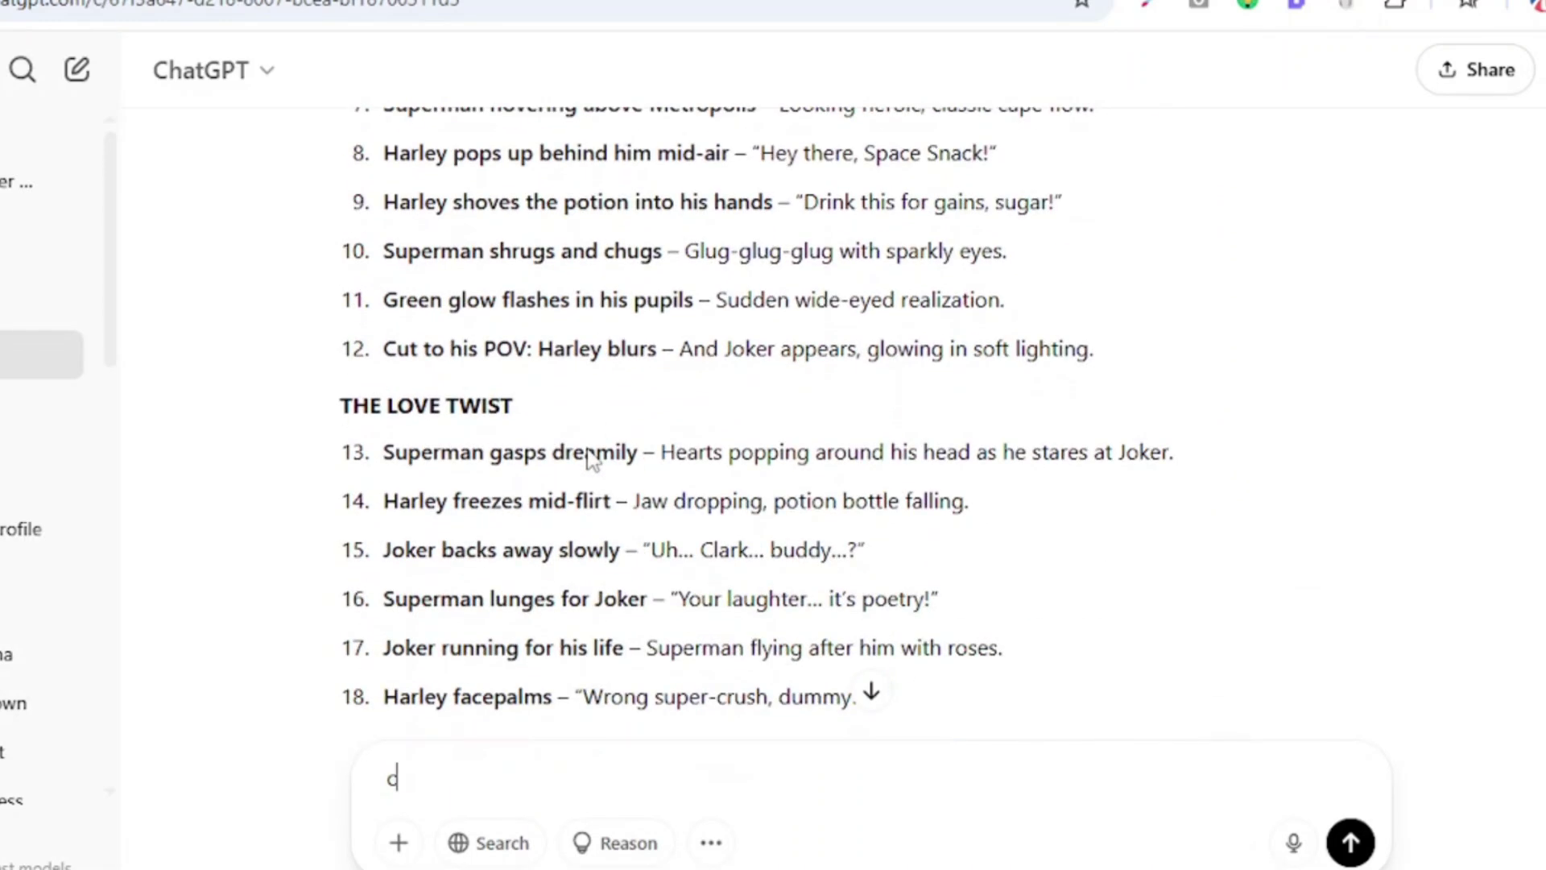
scroll(590, 449, down, 9)
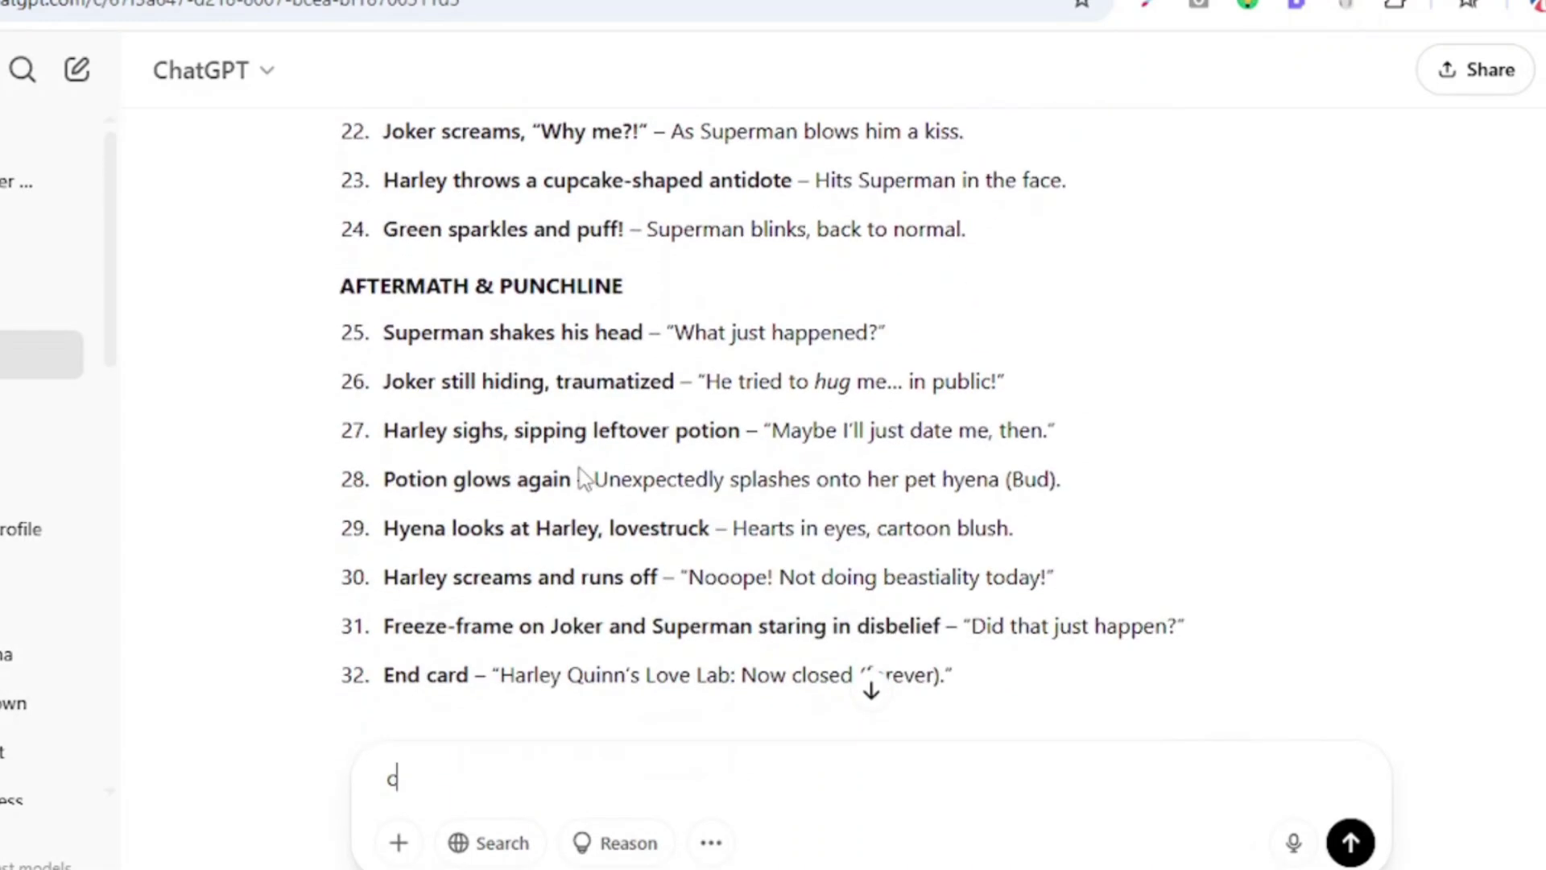
scroll(582, 467, down, 8)
scroll(585, 475, up, 3)
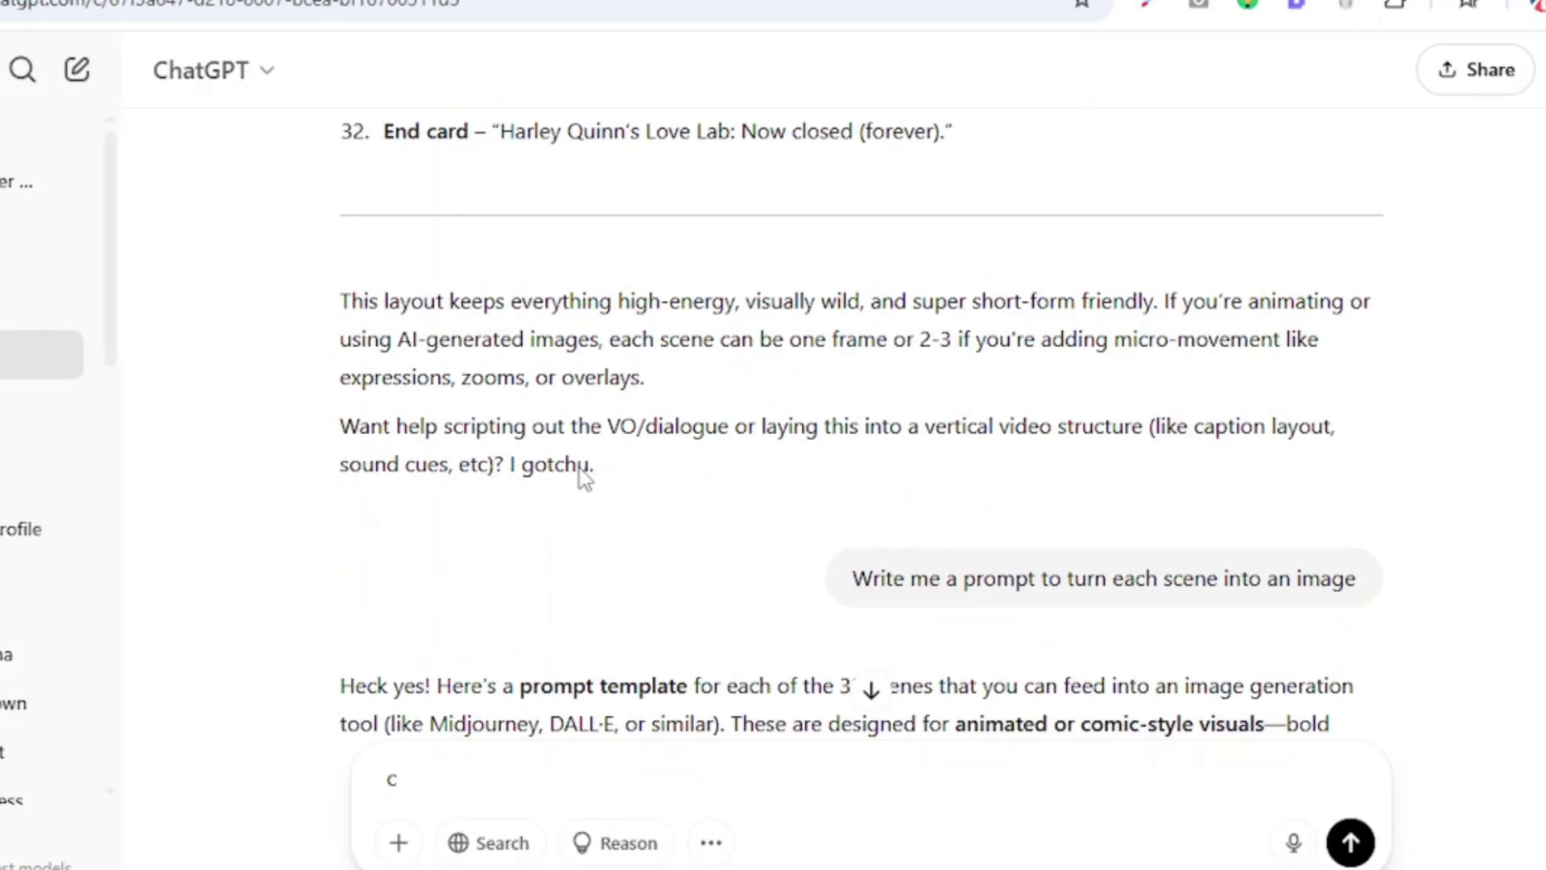
scroll(581, 473, down, 2)
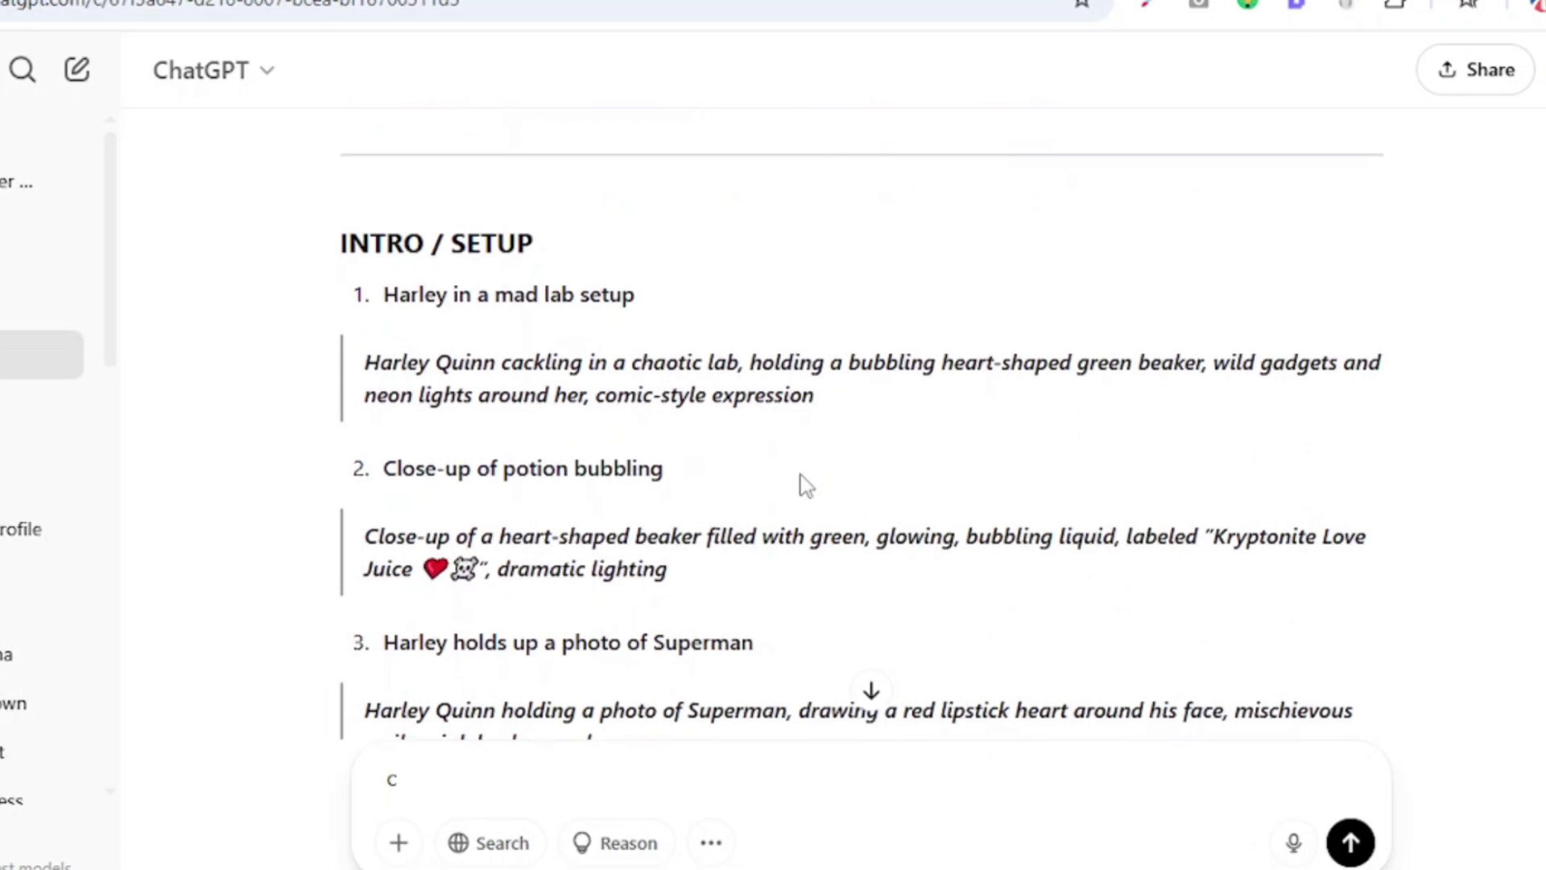
Scroll through the per-scene image prompts, such as Harley riding the LOV3 rocket
scroll(805, 484, down, 8)
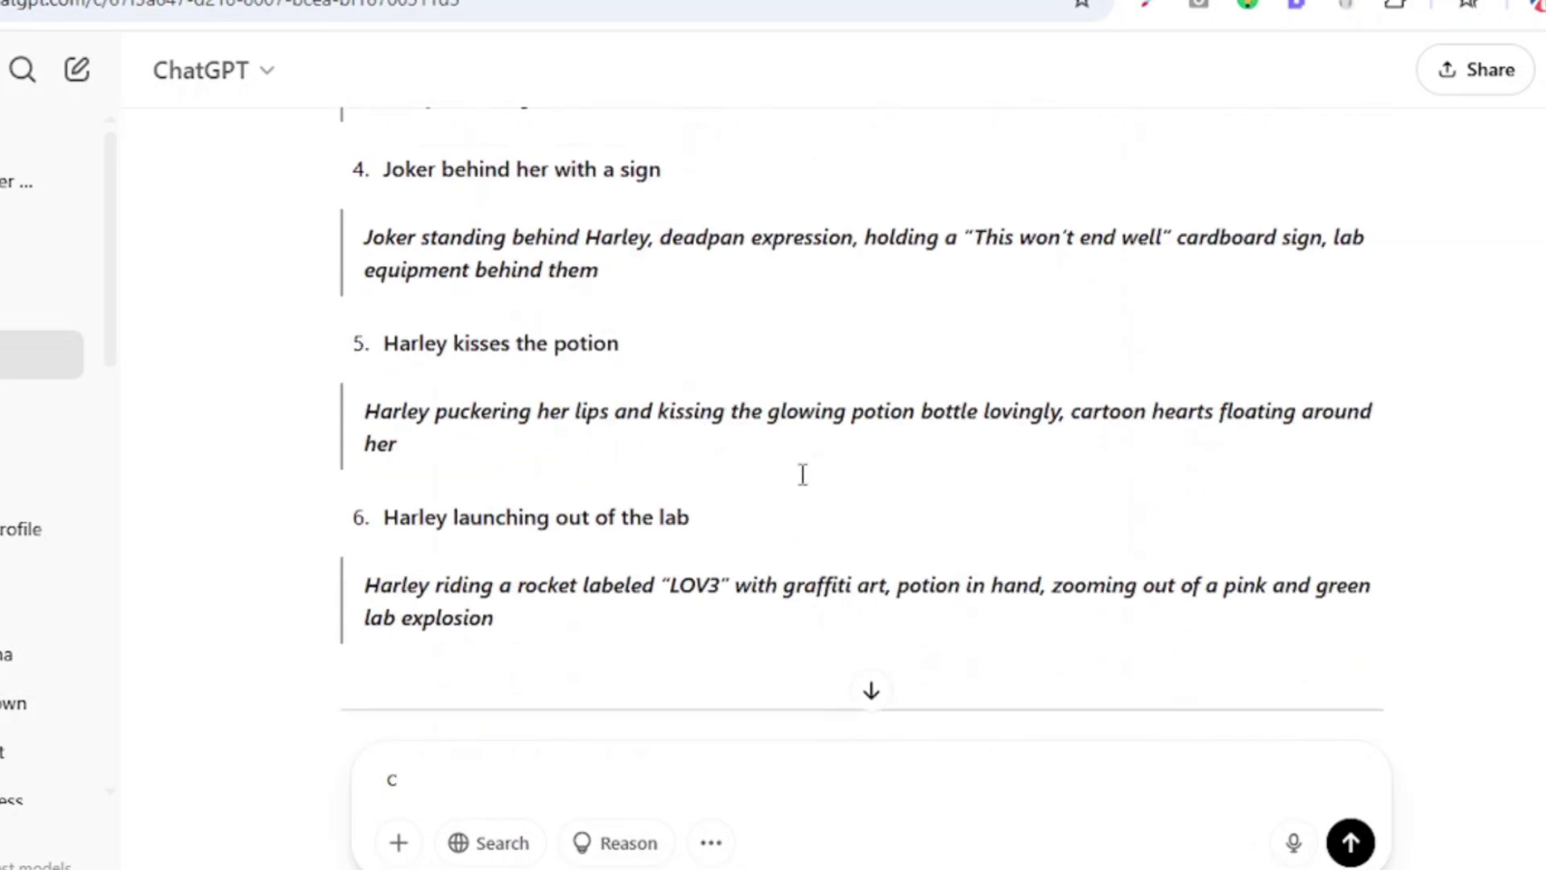
scroll(805, 485, down, 2)
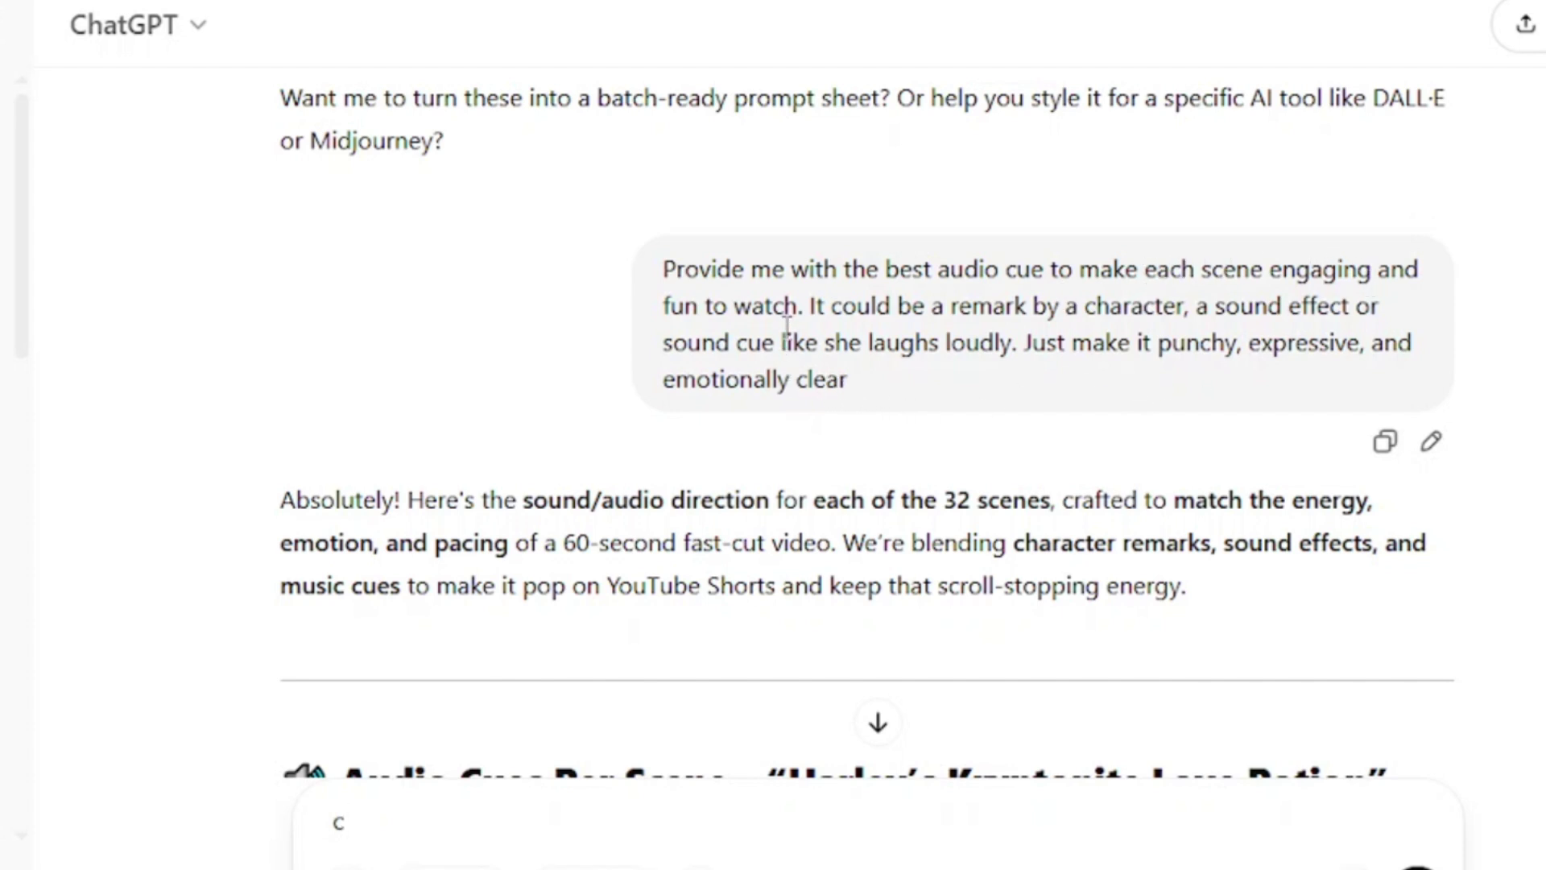
Scroll through the per-scene audio cues down to the transitions and soundtrack suggestions
scroll(787, 322, down, 4)
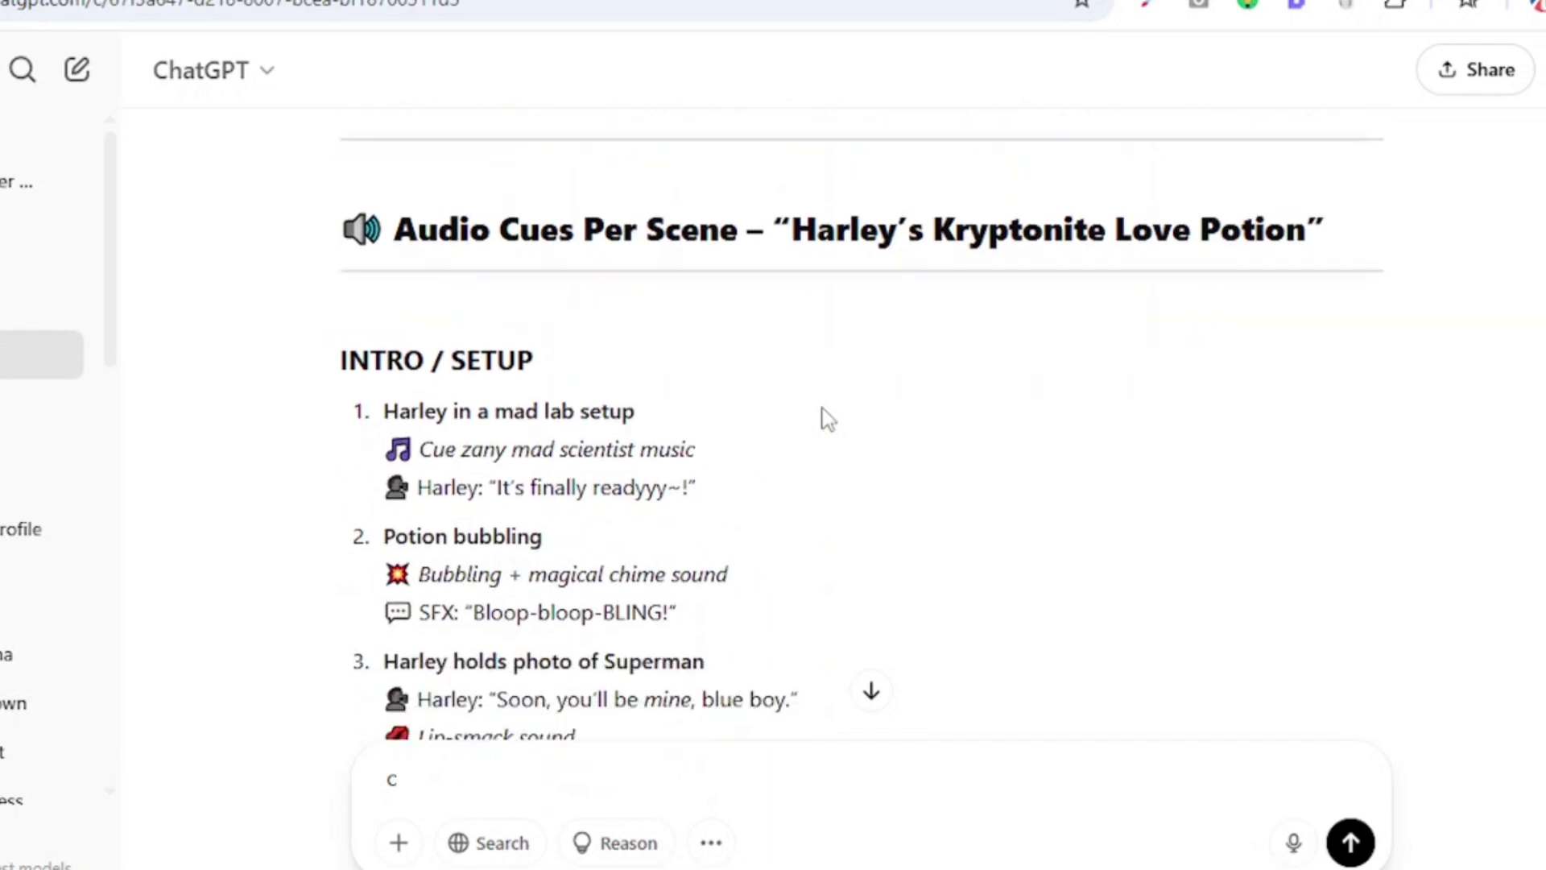
scroll(825, 417, down, 7)
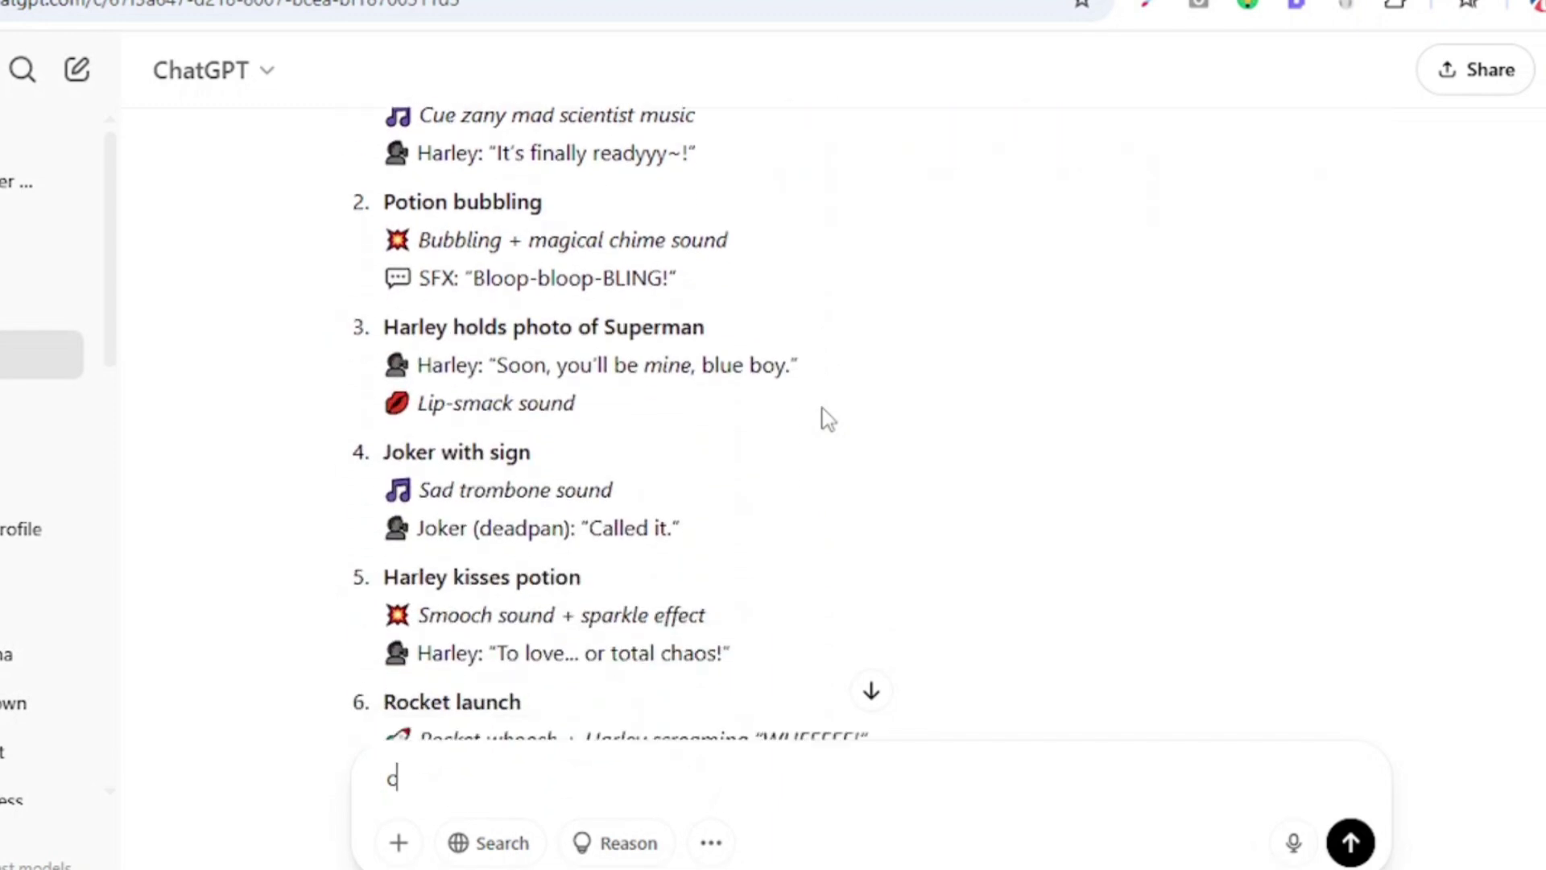
scroll(826, 417, down, 10)
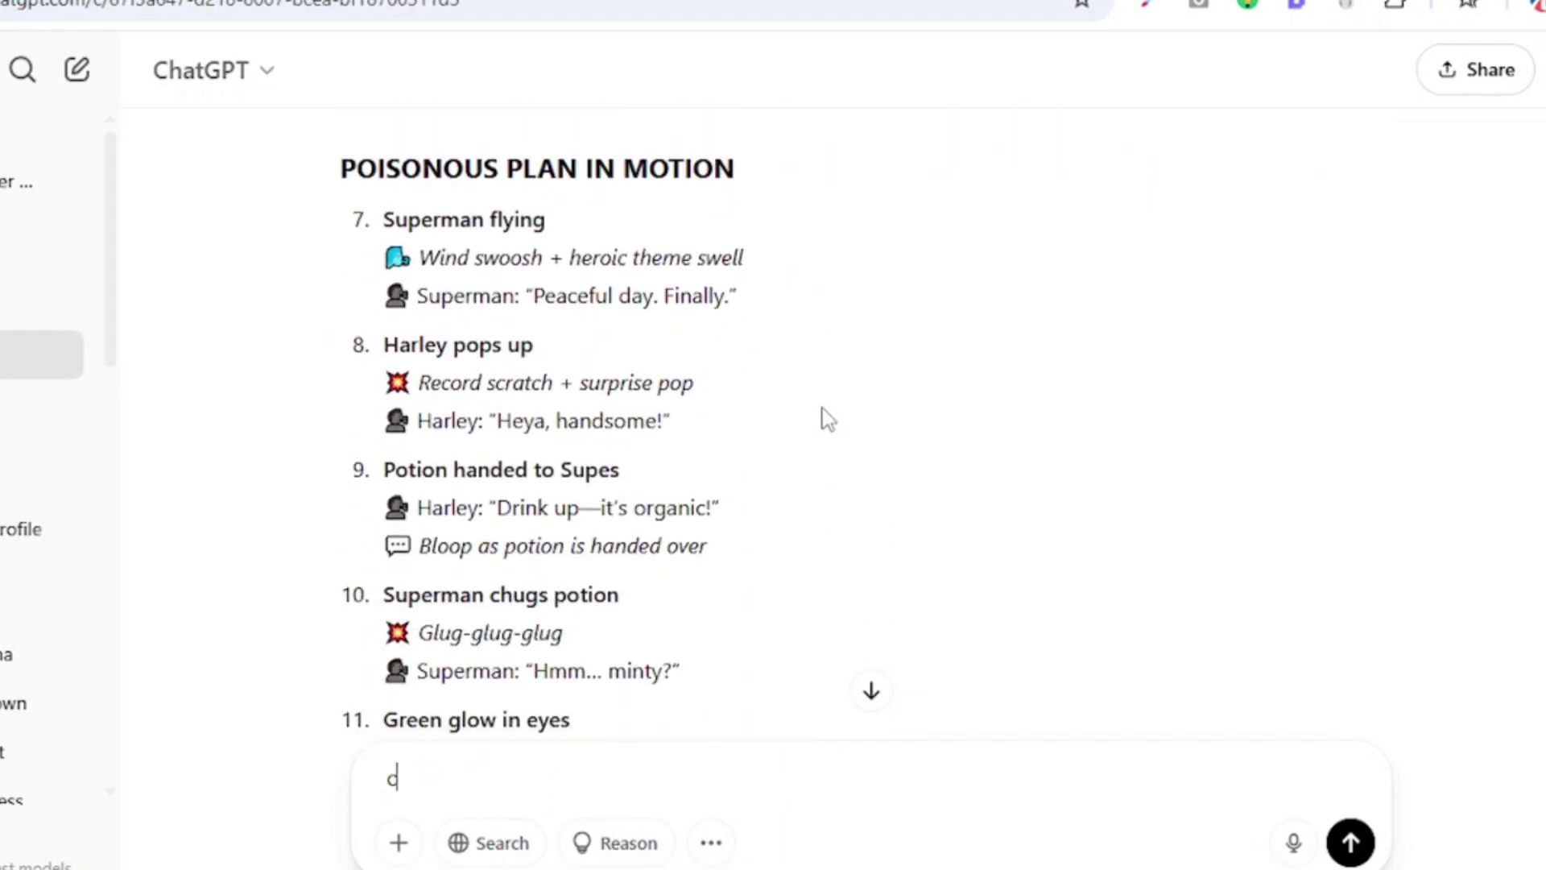
scroll(826, 417, down, 10)
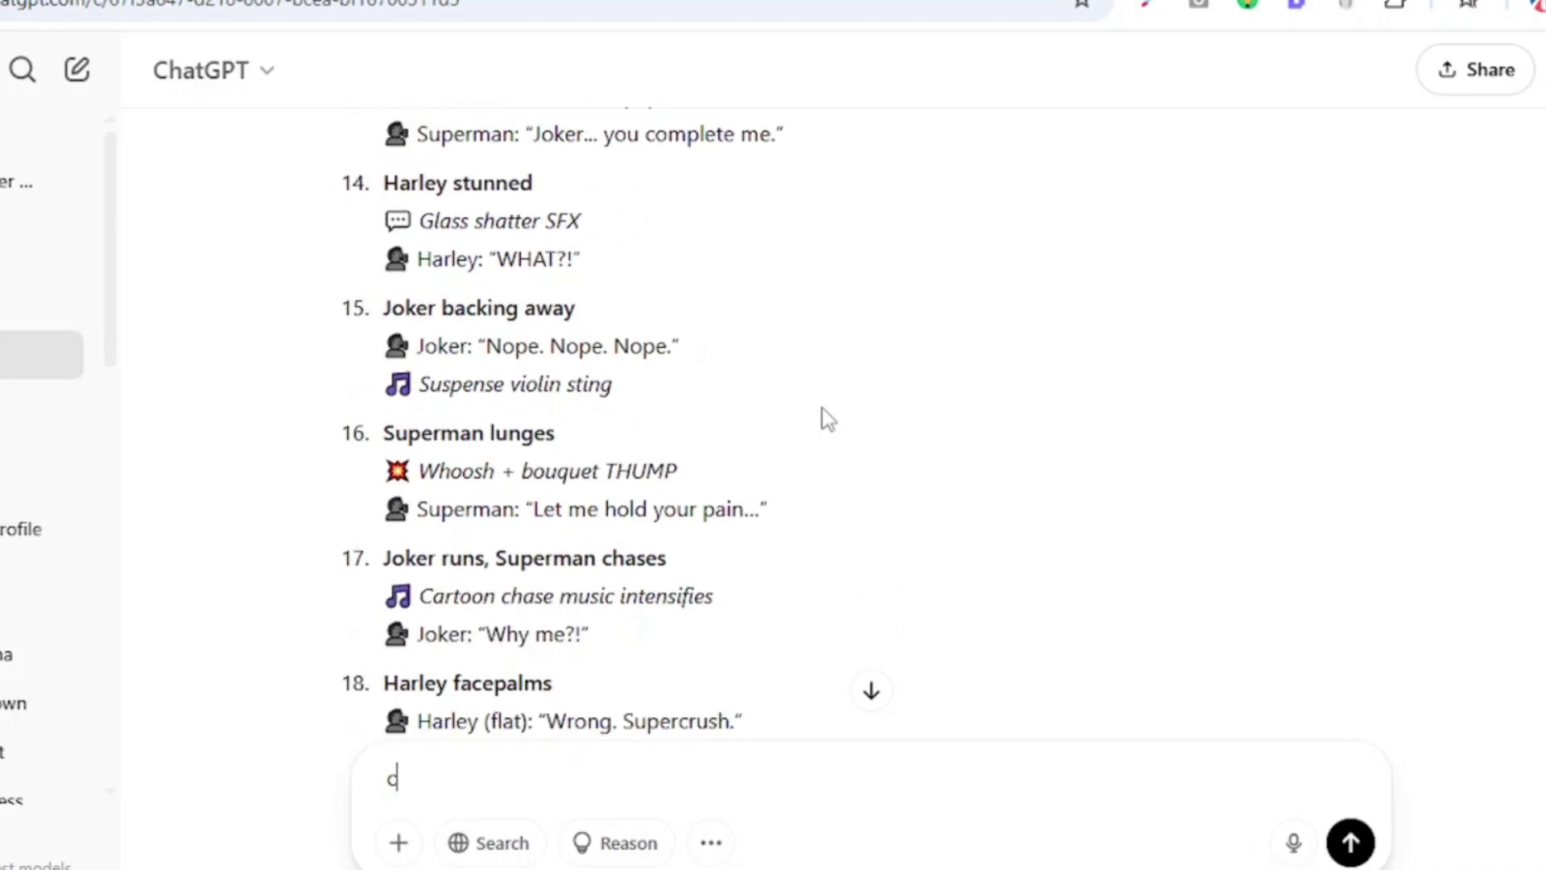
scroll(825, 417, down, 3)
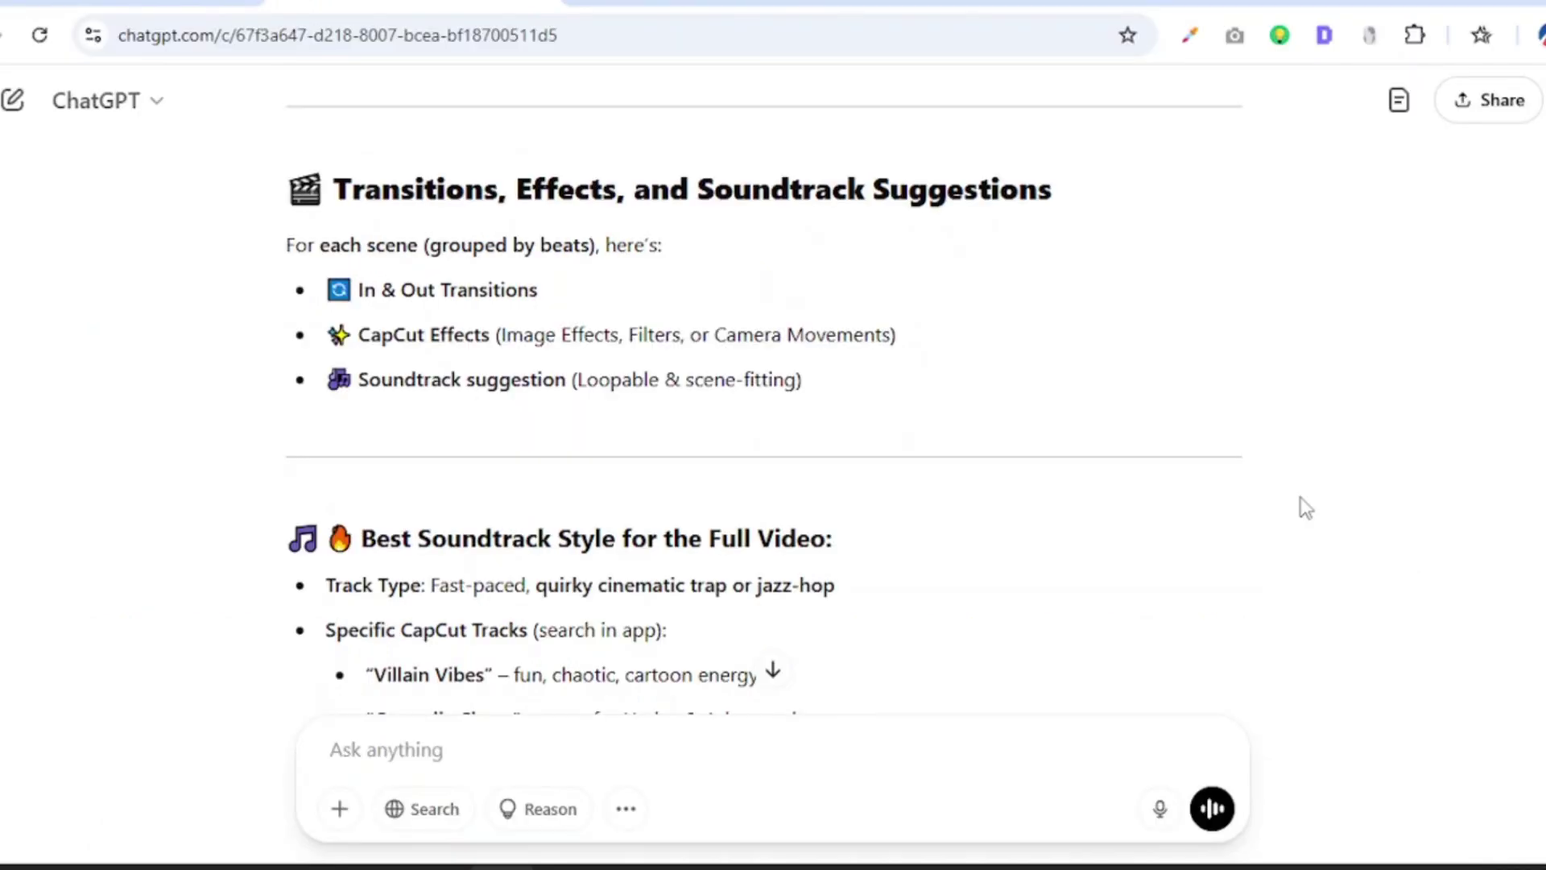
Scroll past the transition list to the Harley Love Potion Timeline reply, briefly highlighting its request
scroll(1305, 507, down, 8)
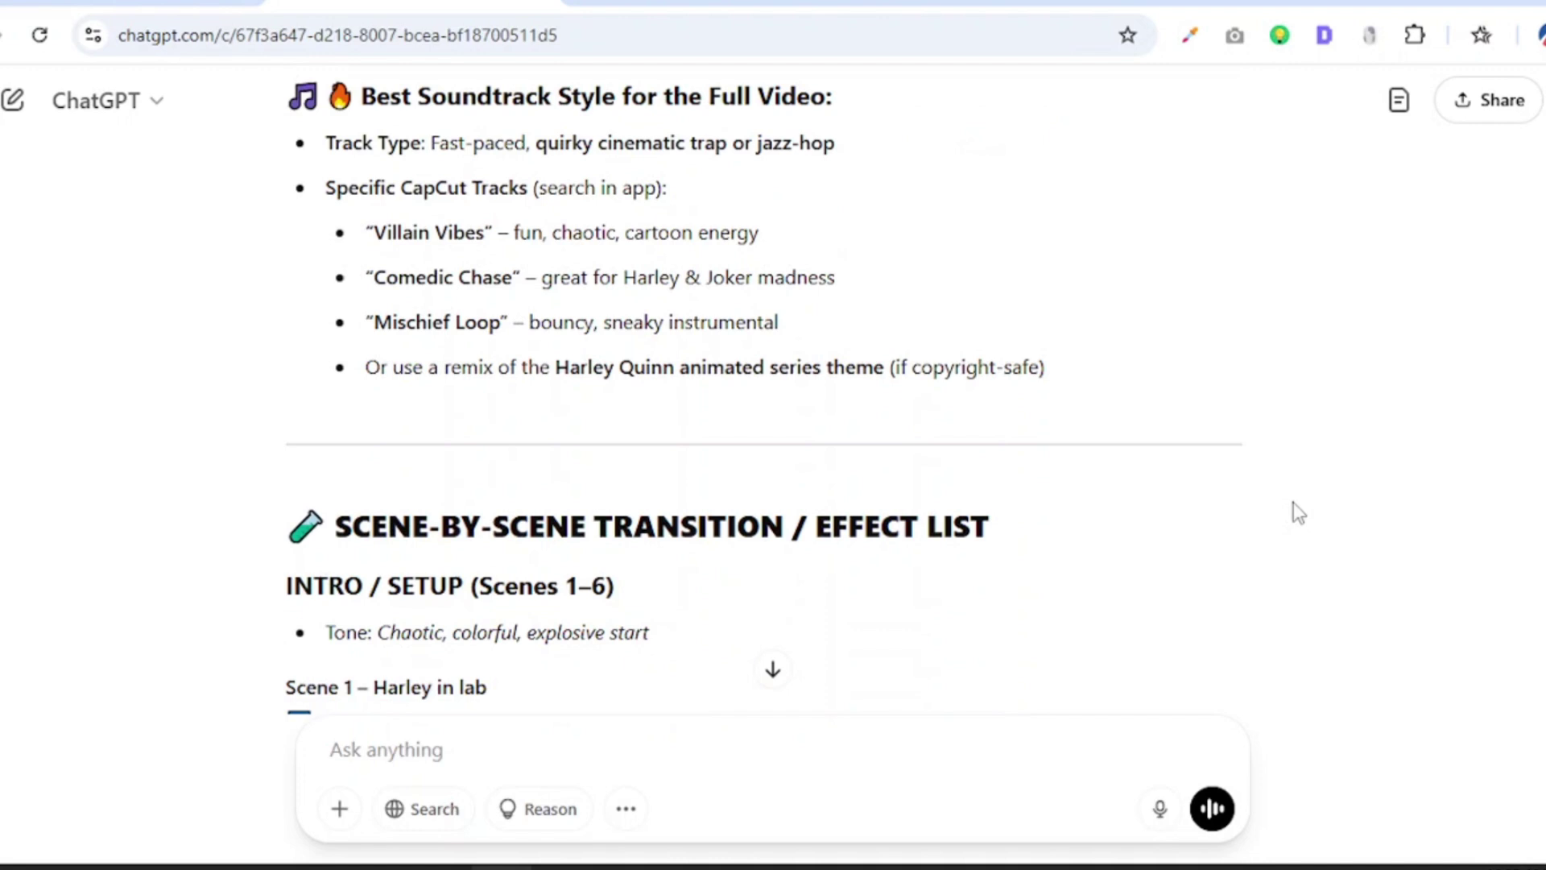
scroll(1294, 514, down, 10)
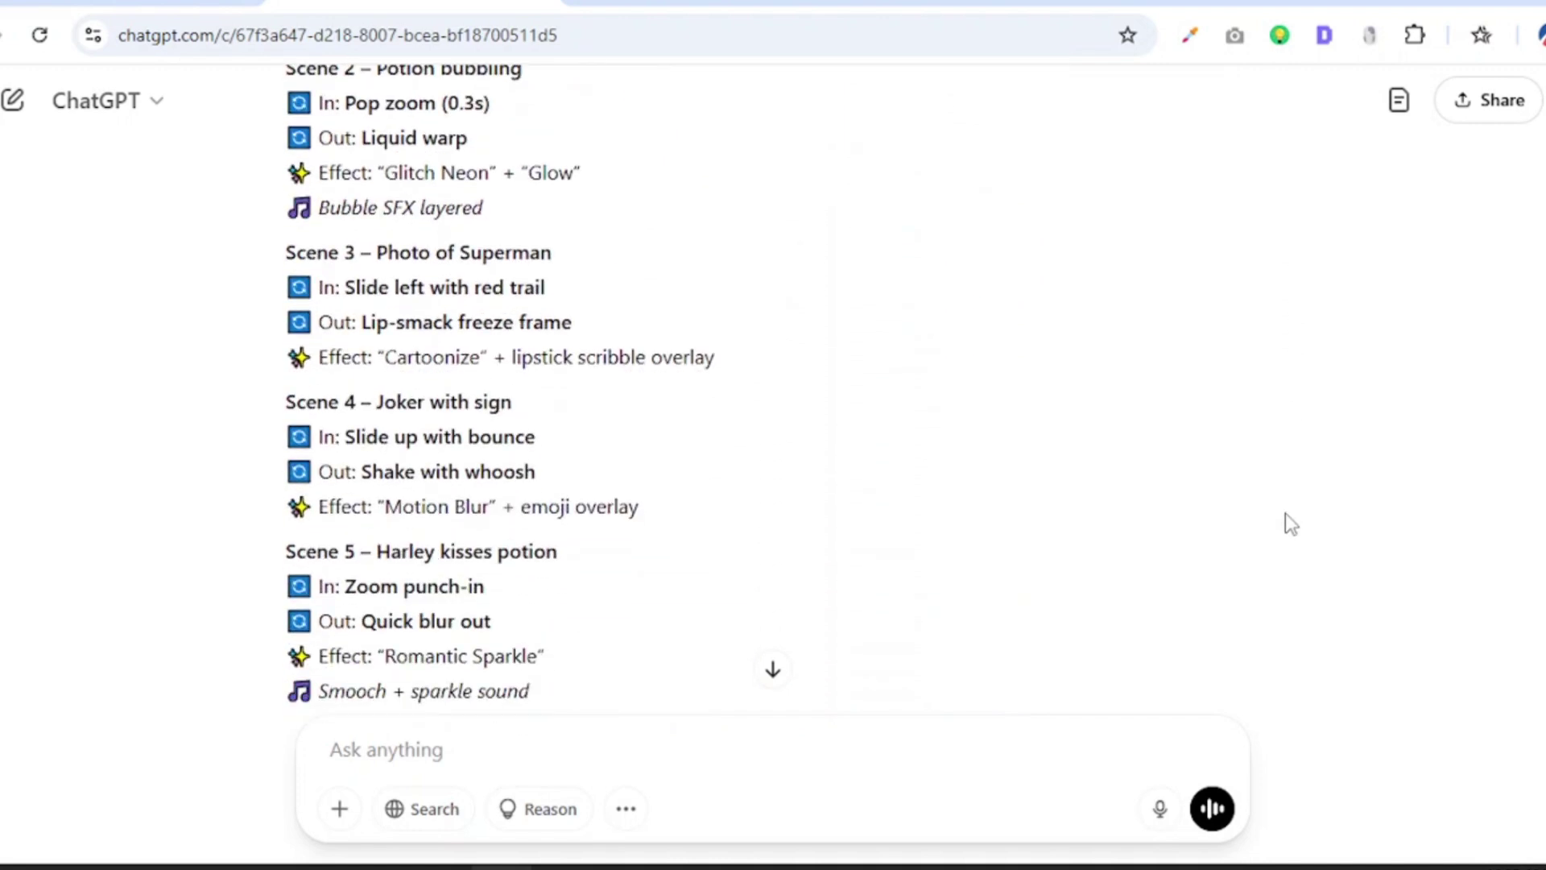
scroll(1286, 514, down, 6)
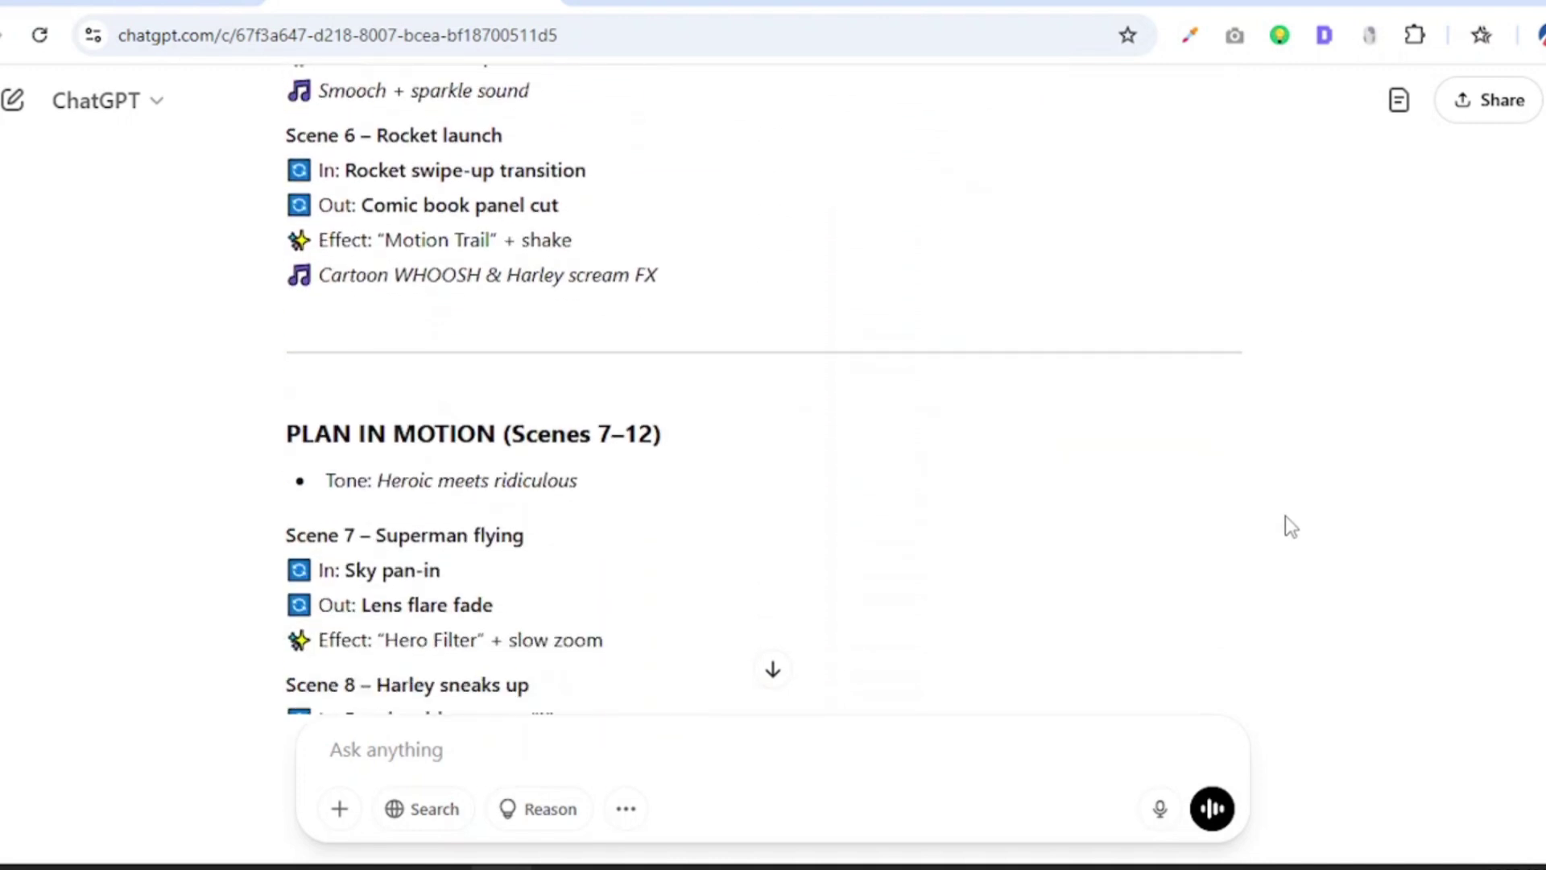
scroll(1284, 515, down, 6)
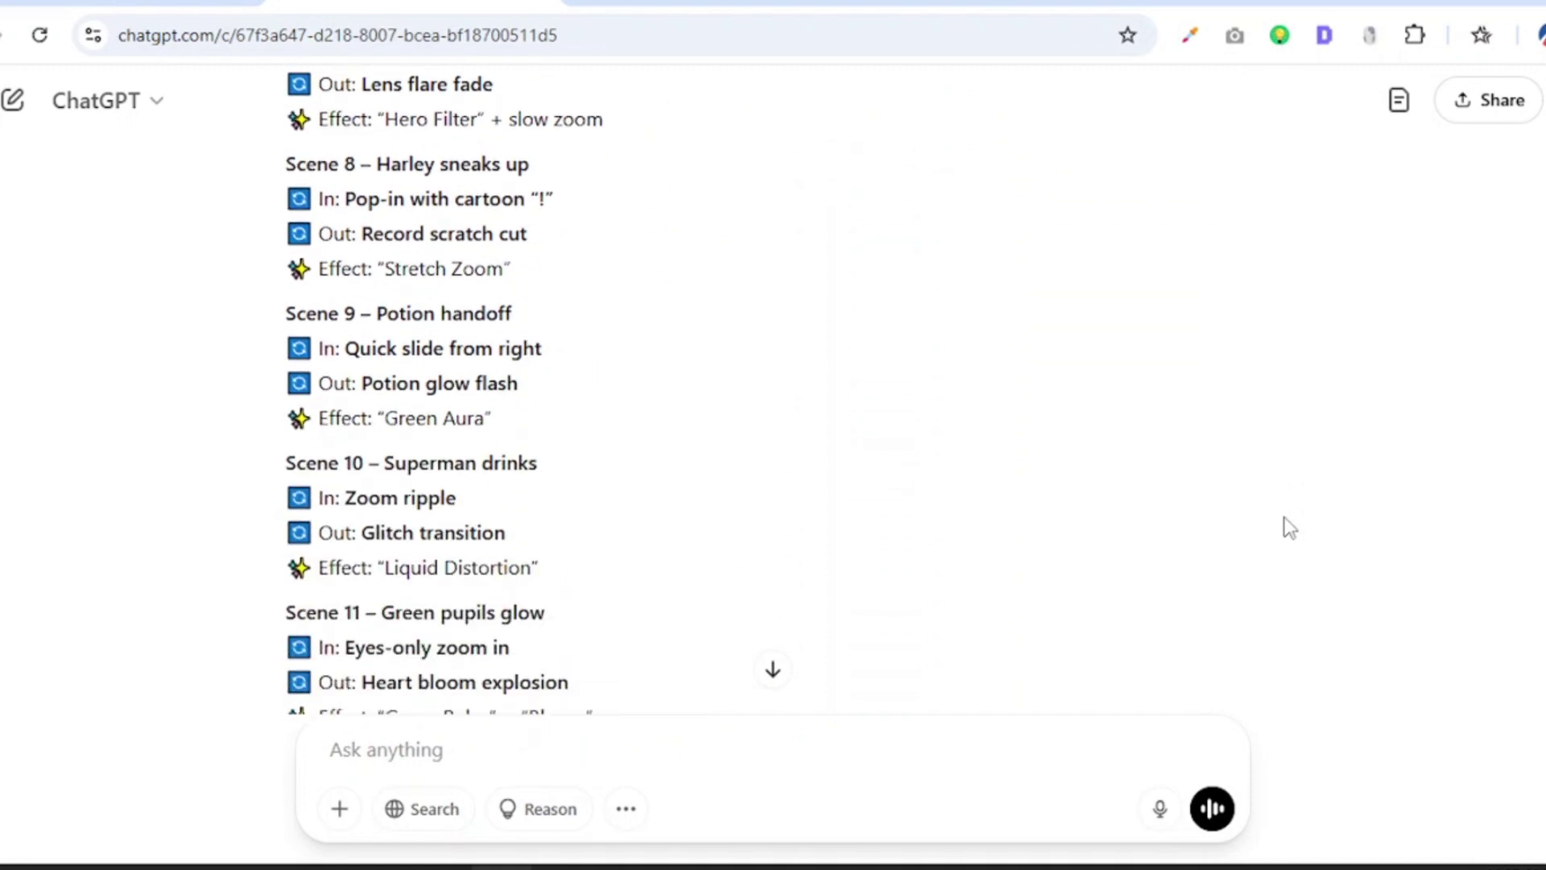
scroll(1289, 528, down, 8)
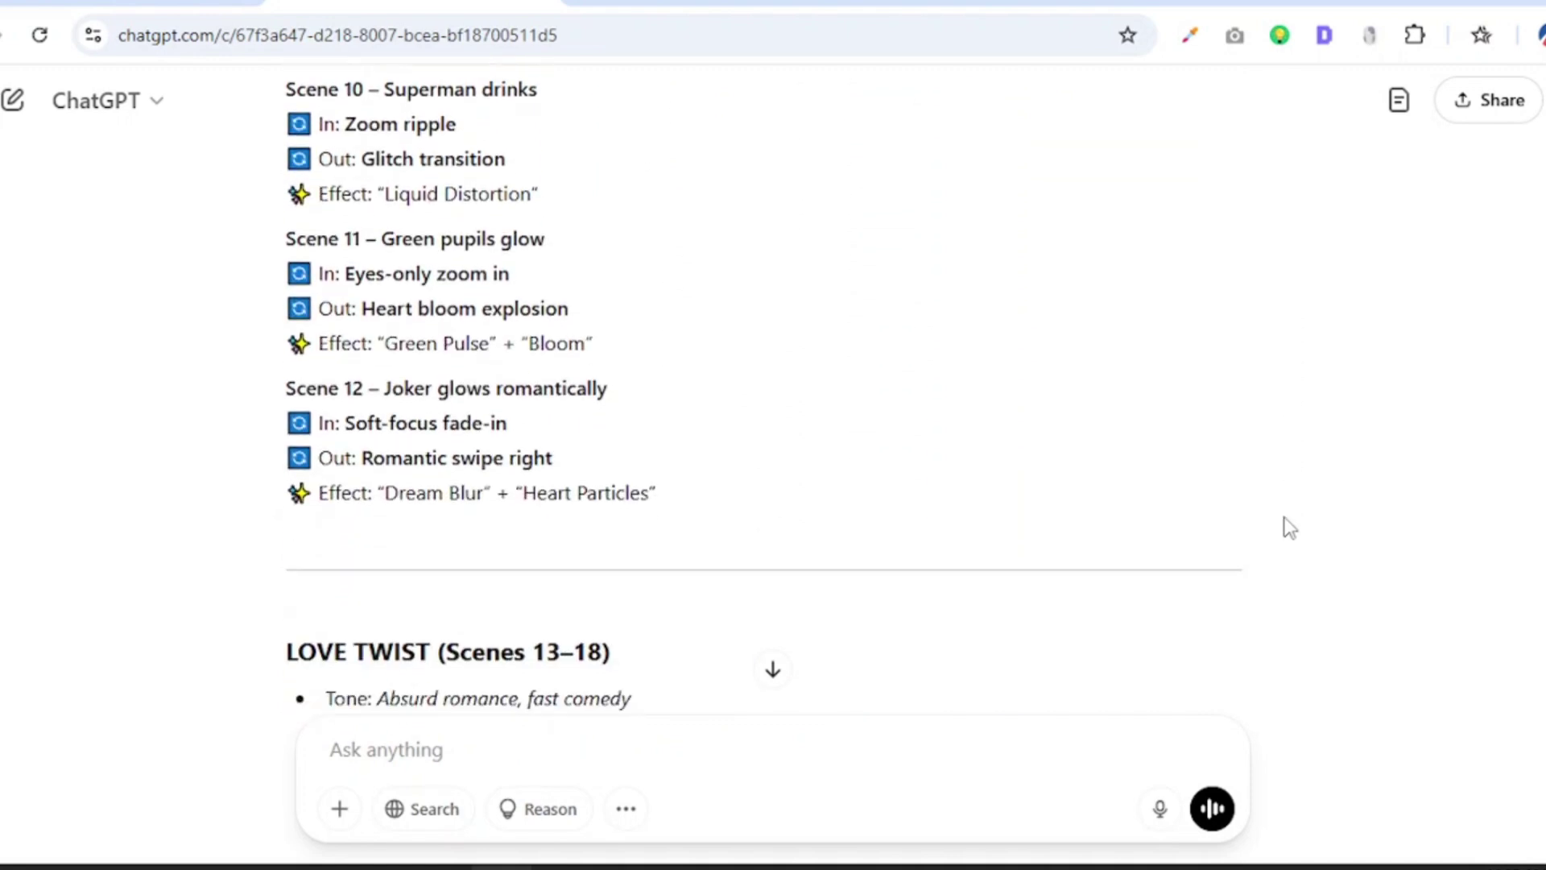
scroll(1289, 527, down, 1)
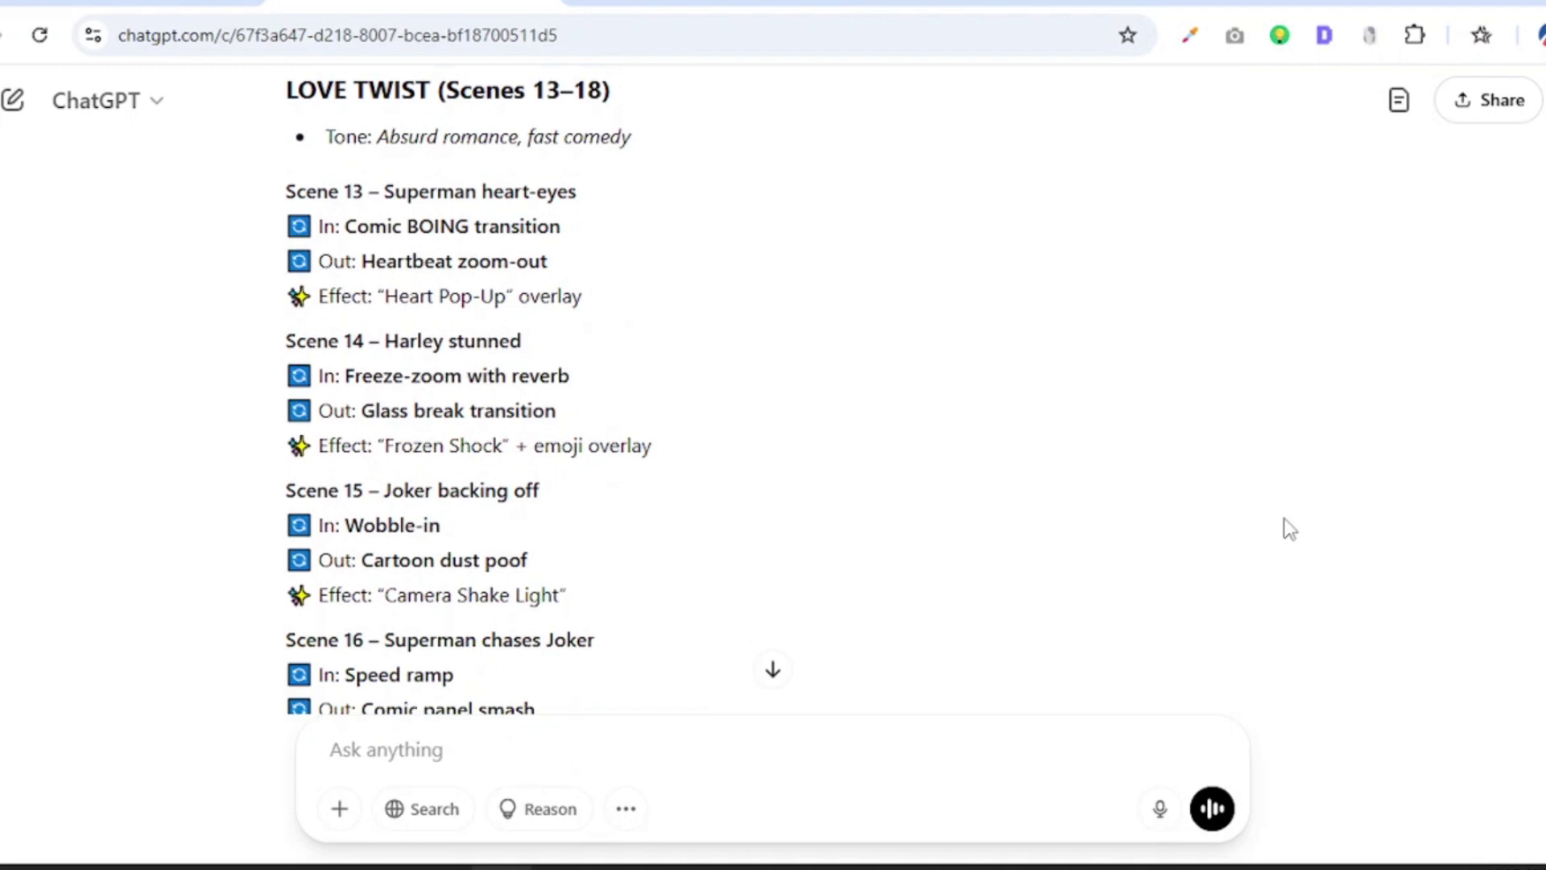
scroll(1289, 529, down, 8)
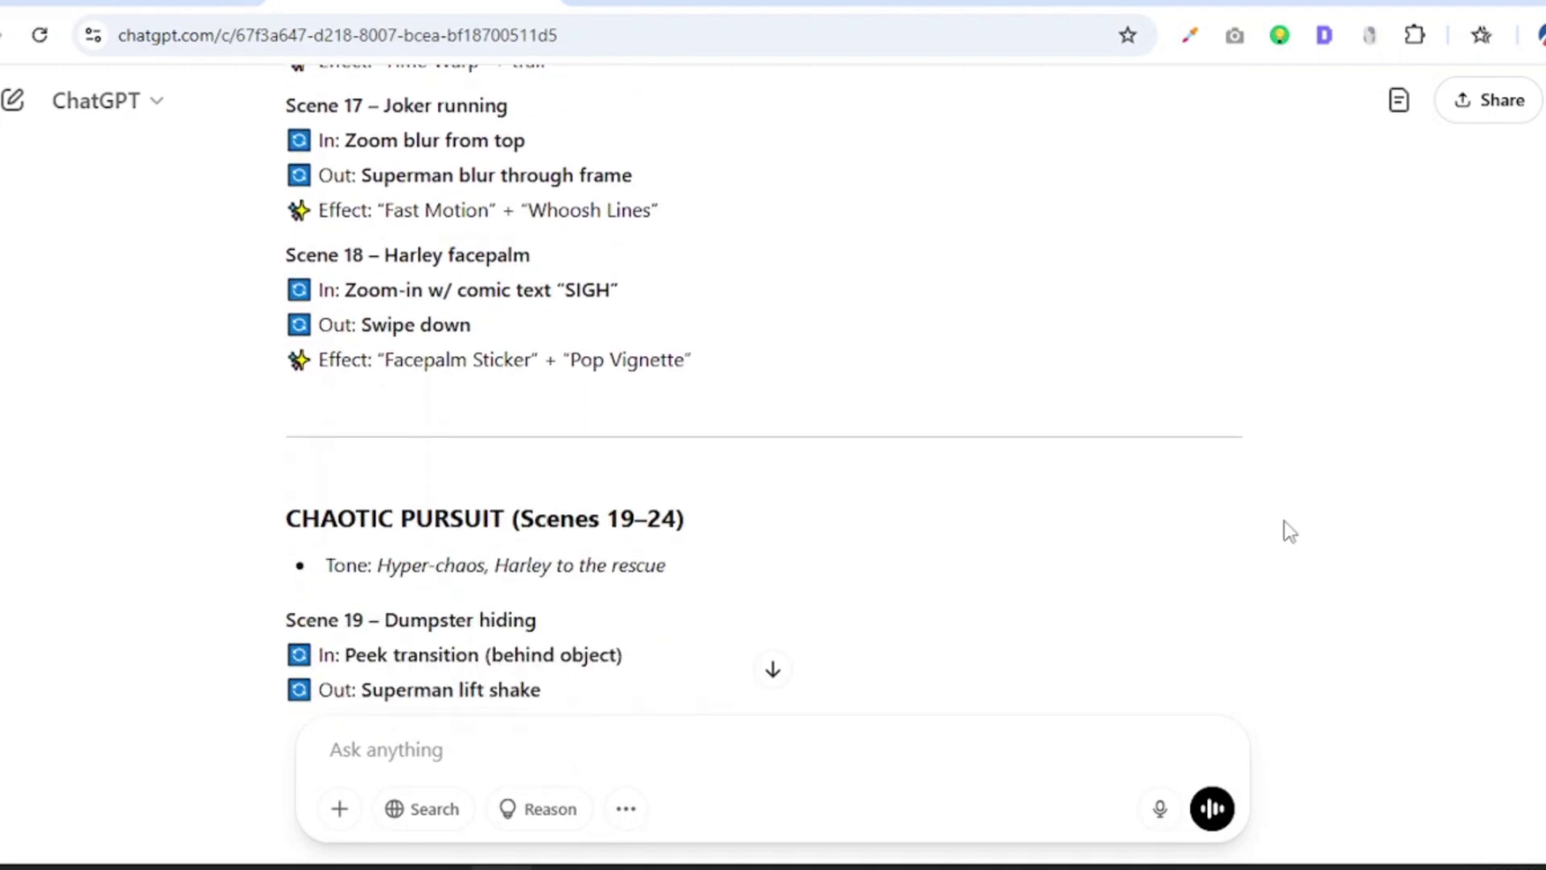
scroll(1290, 532, down, 8)
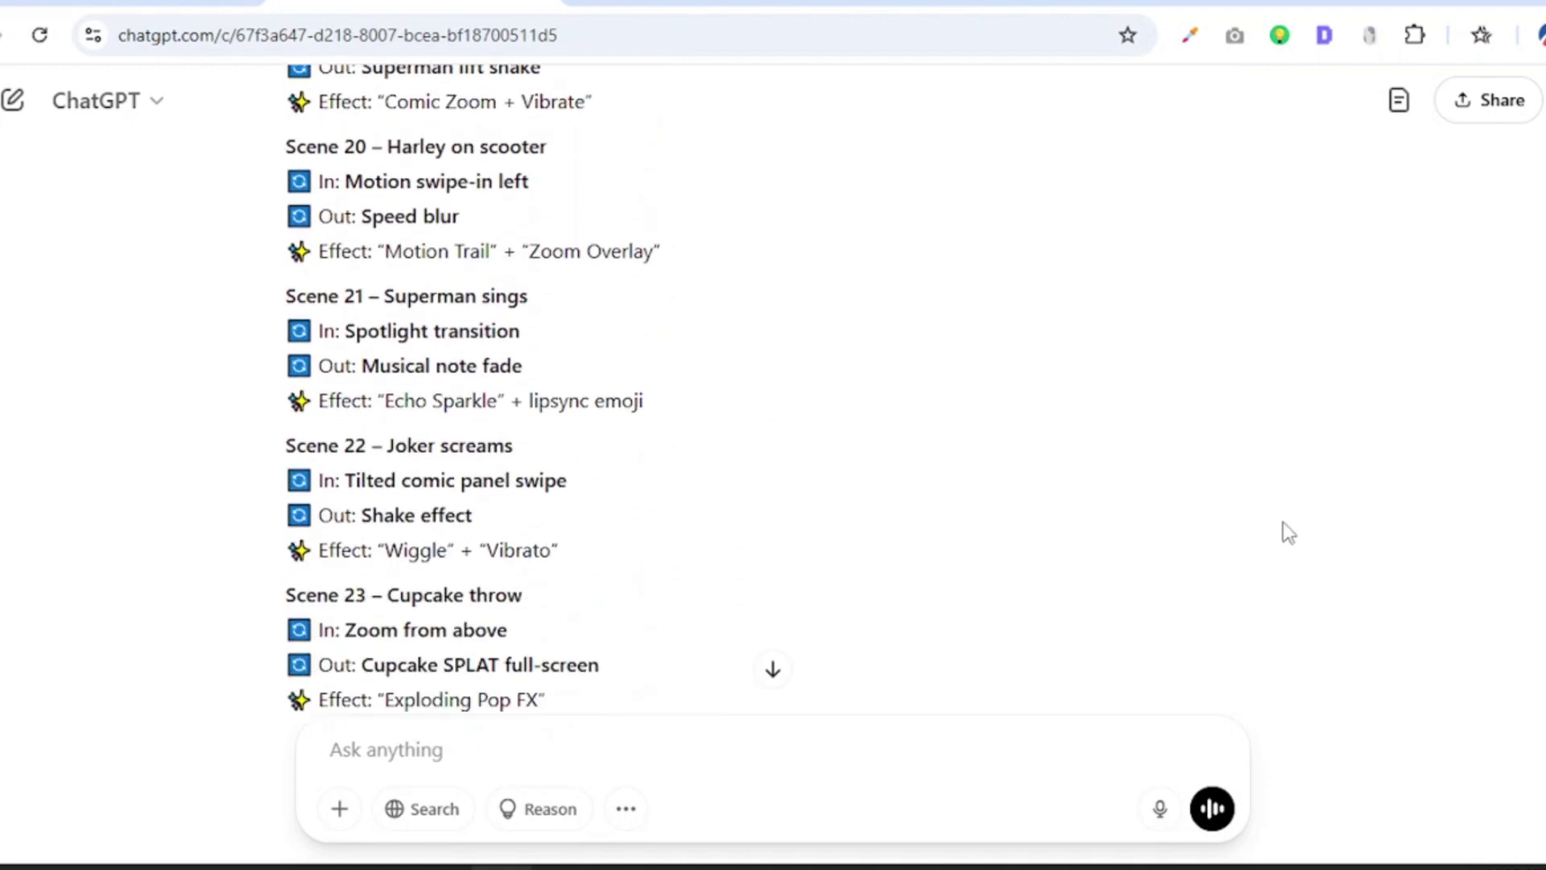
scroll(1287, 530, down, 6)
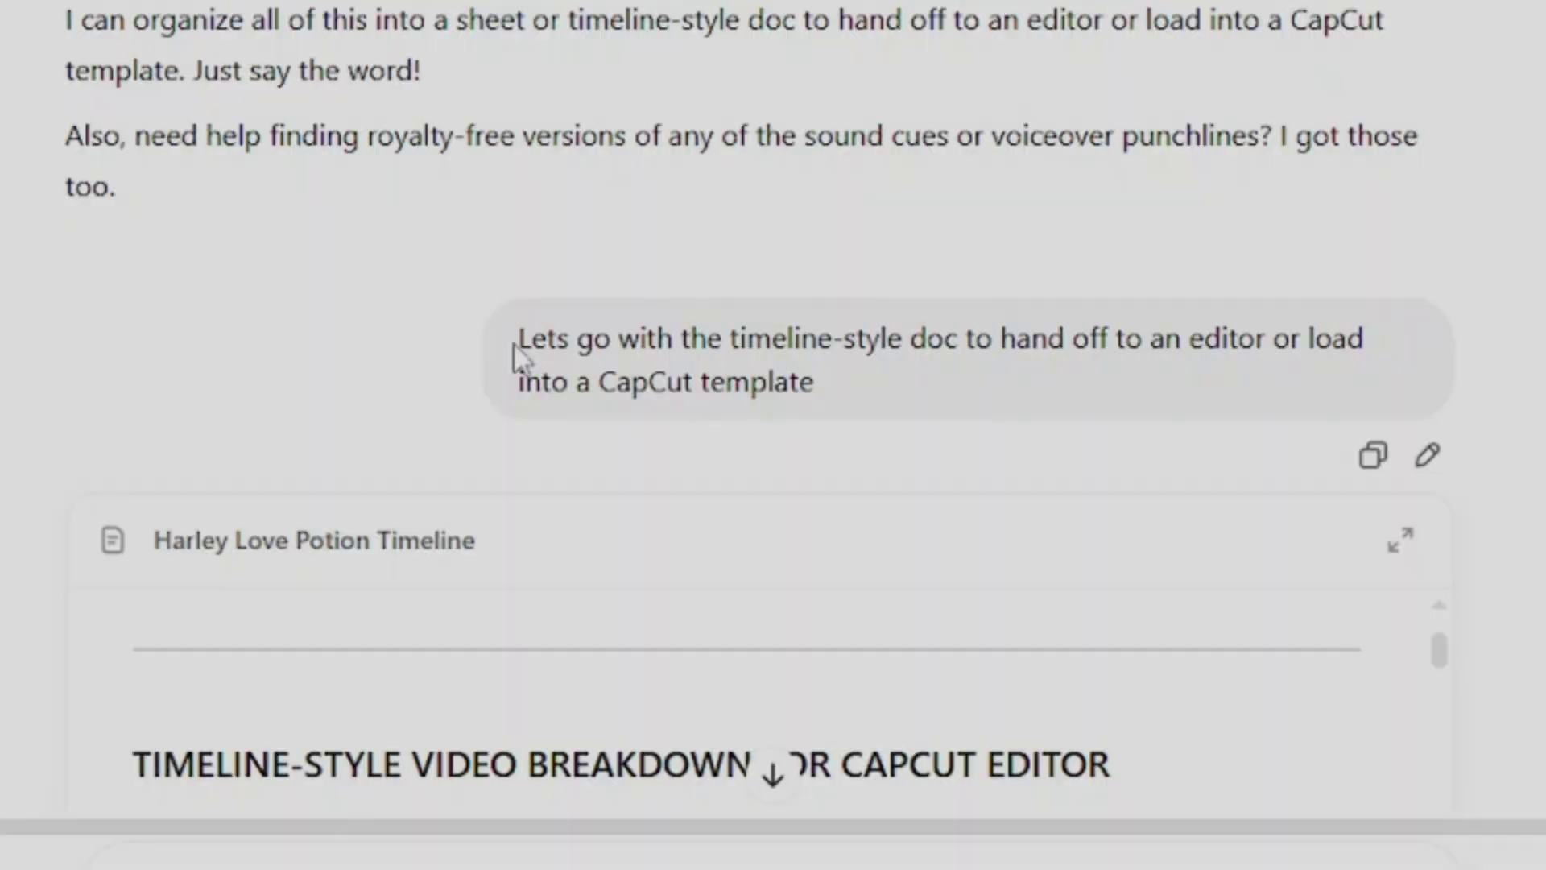
drag(516, 358, 881, 403)
click(894, 542)
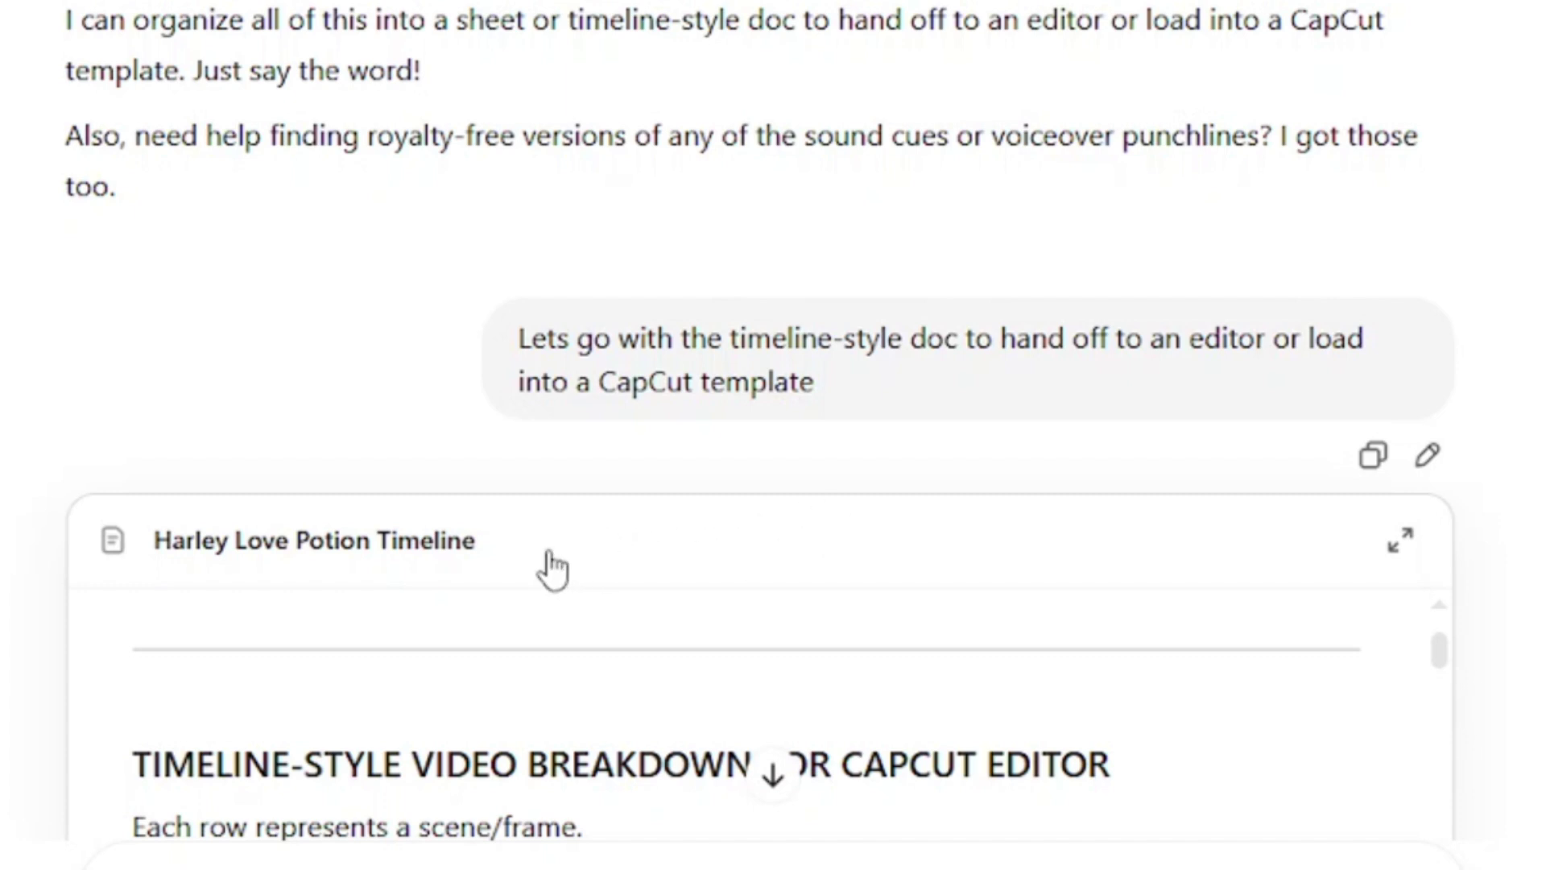
Open the Harley Love Potion Timeline canvas and scroll through its scene-by-scene table
click(500, 559)
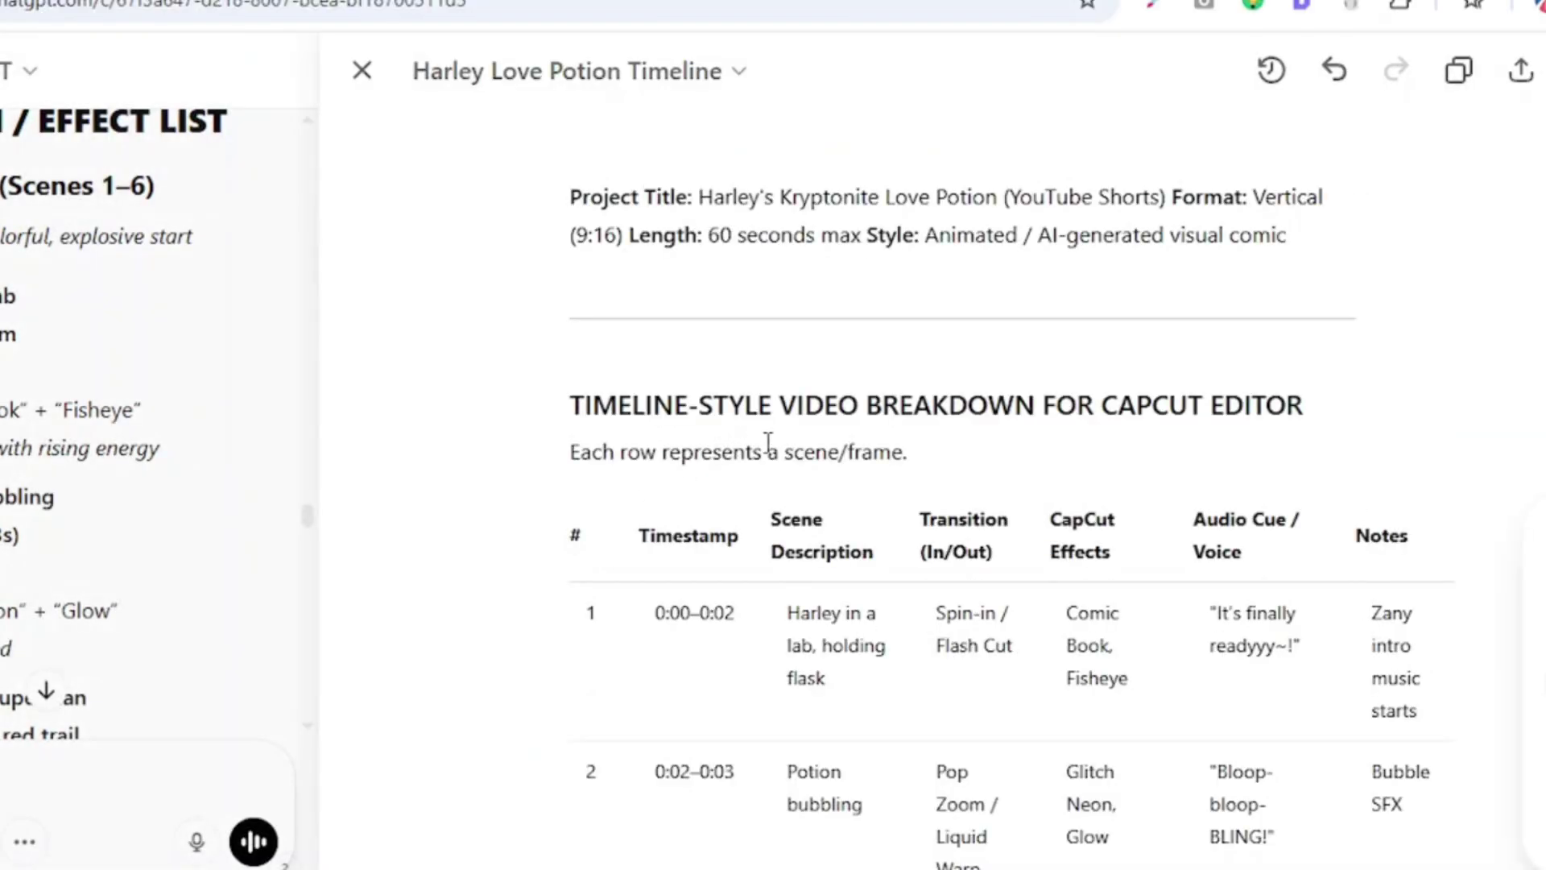
scroll(918, 419, down, 3)
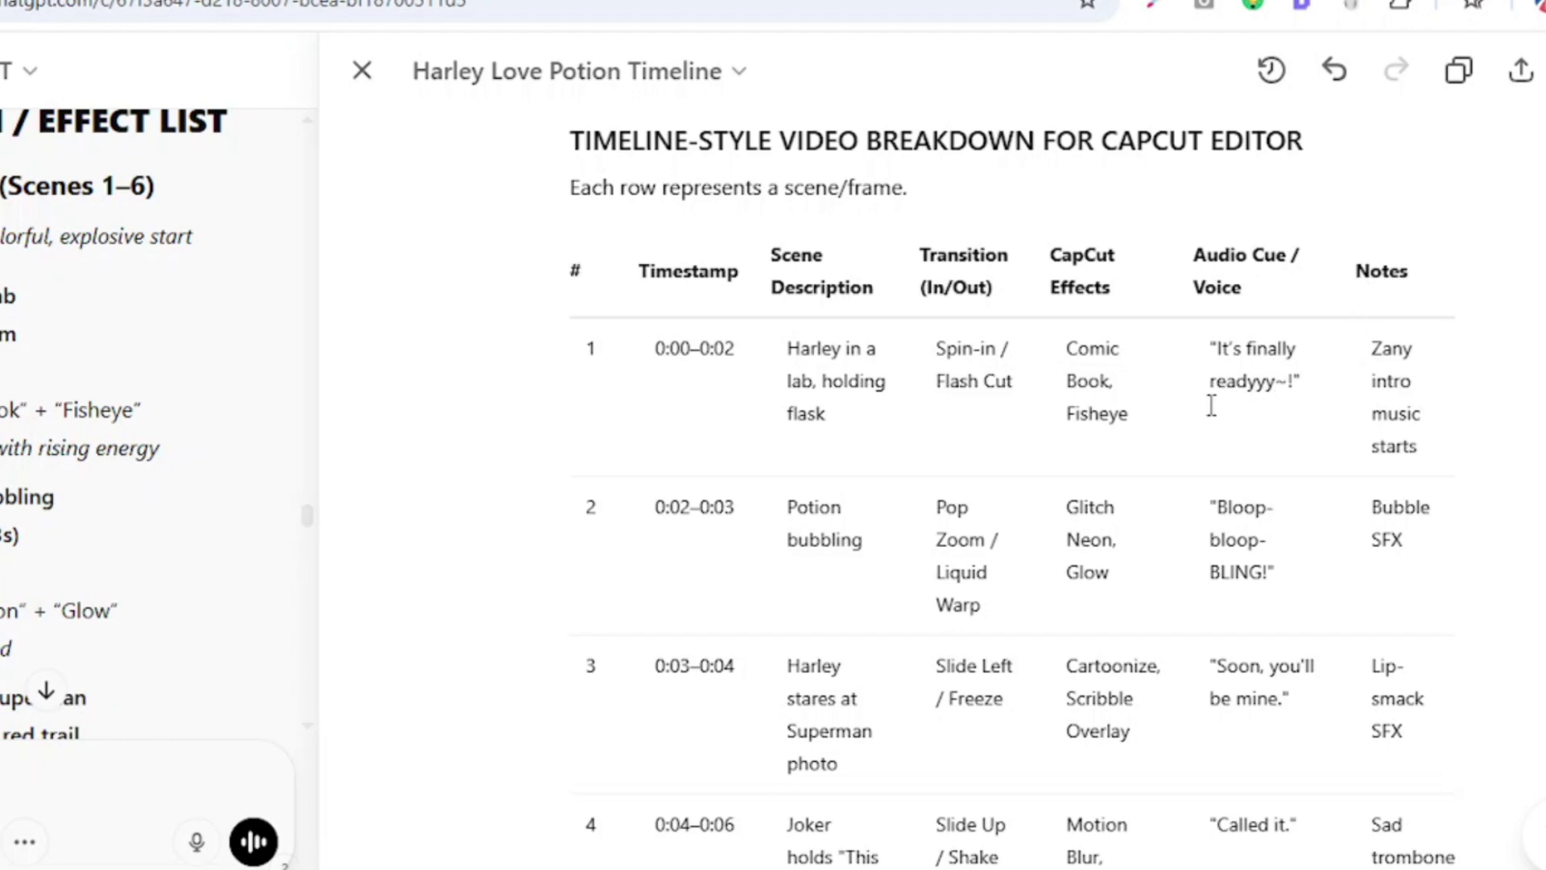
scroll(1211, 405, down, 10)
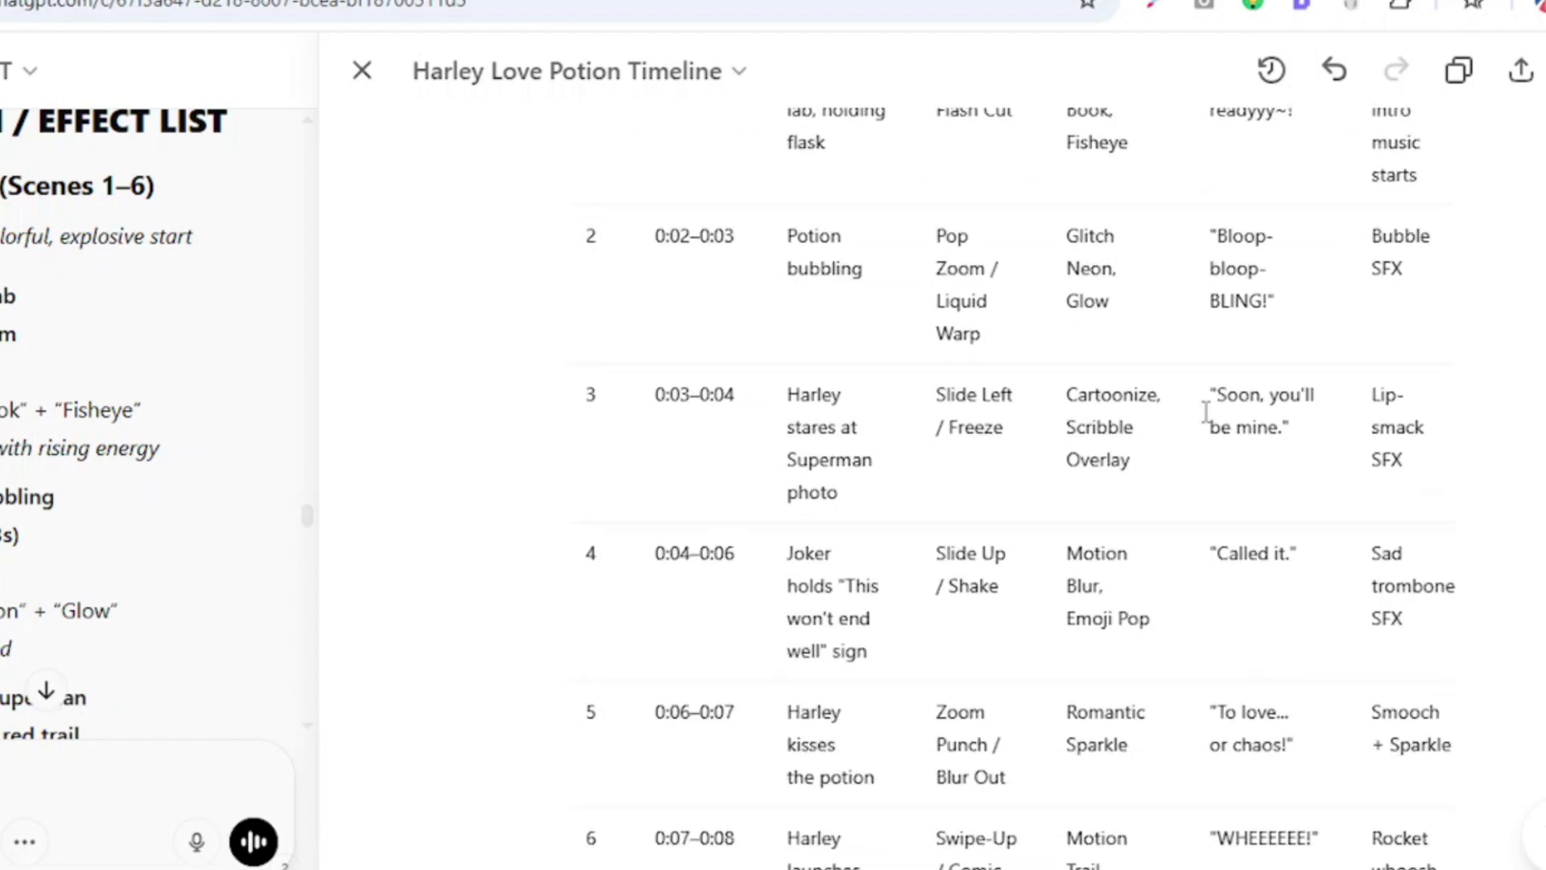
scroll(1205, 412, down, 12)
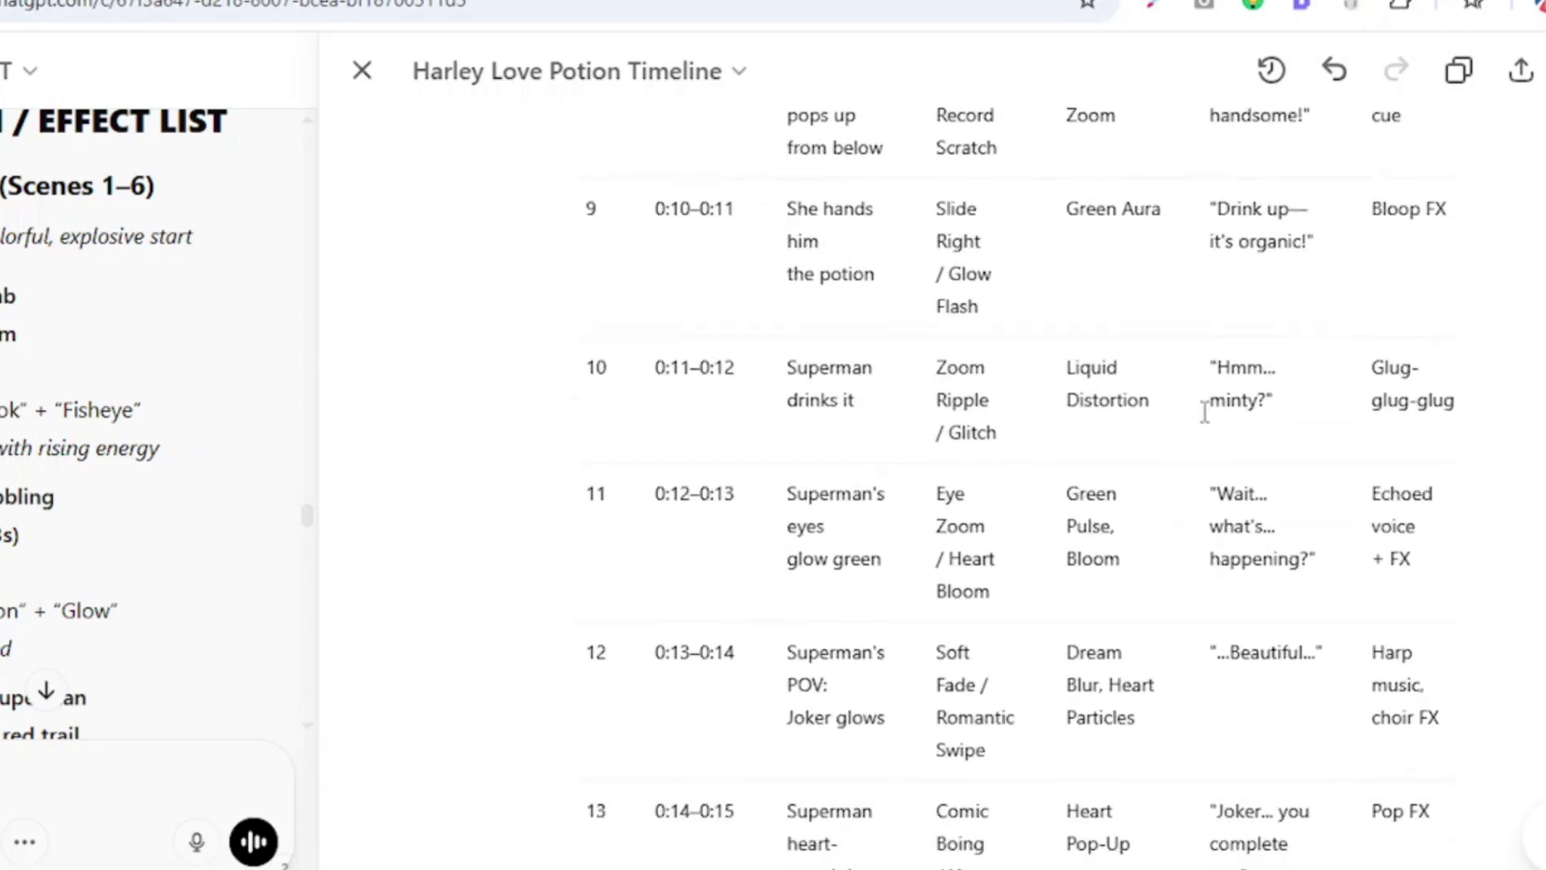
scroll(1204, 413, down, 20)
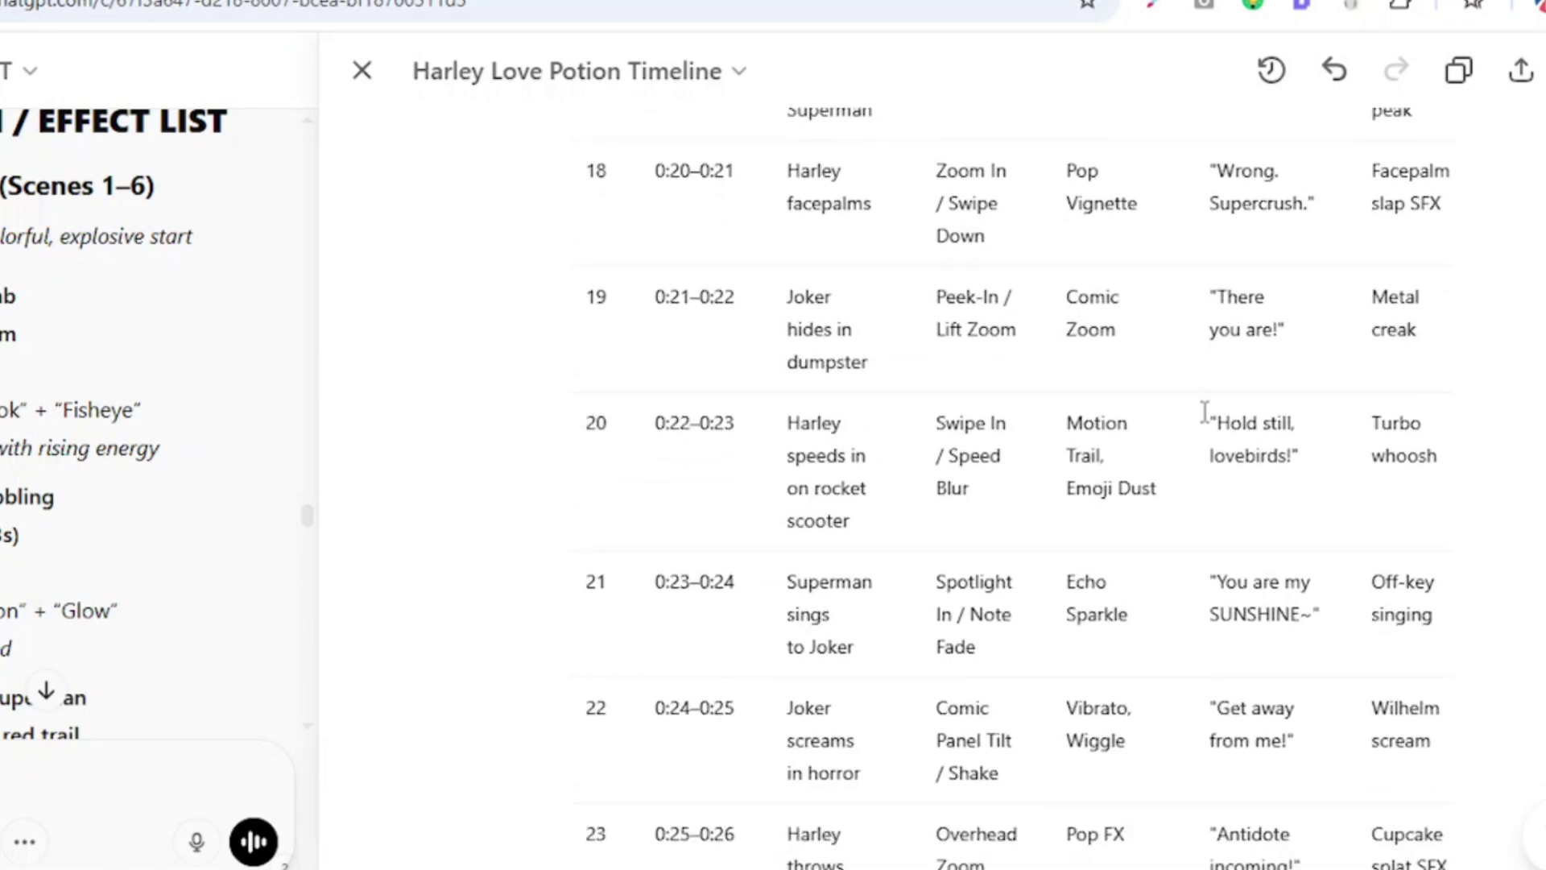
scroll(1203, 414, down, 5)
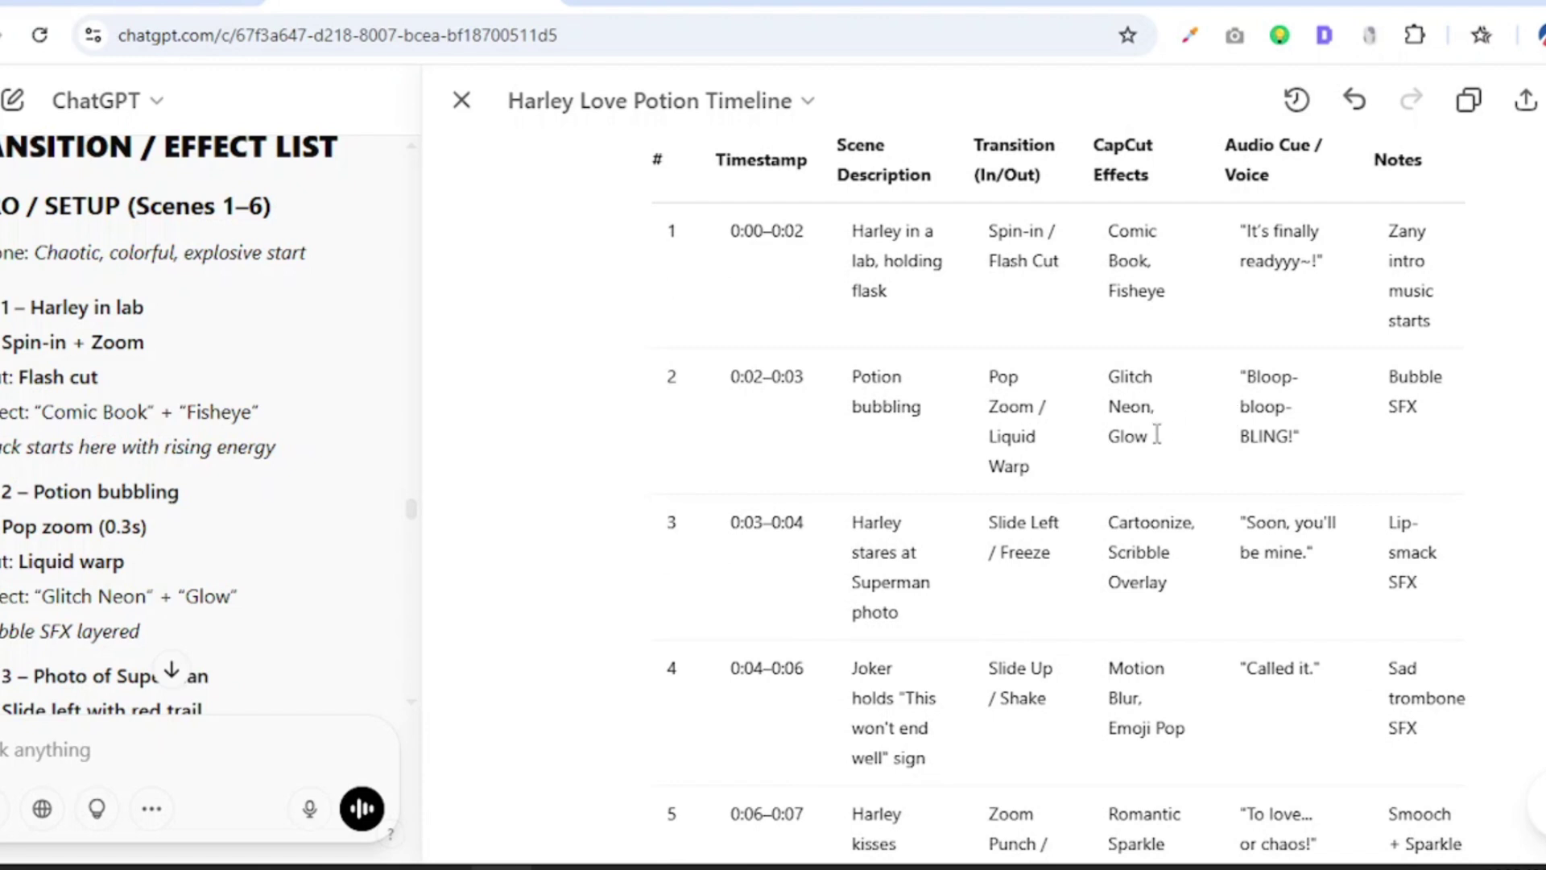
scroll(1157, 435, down, 6)
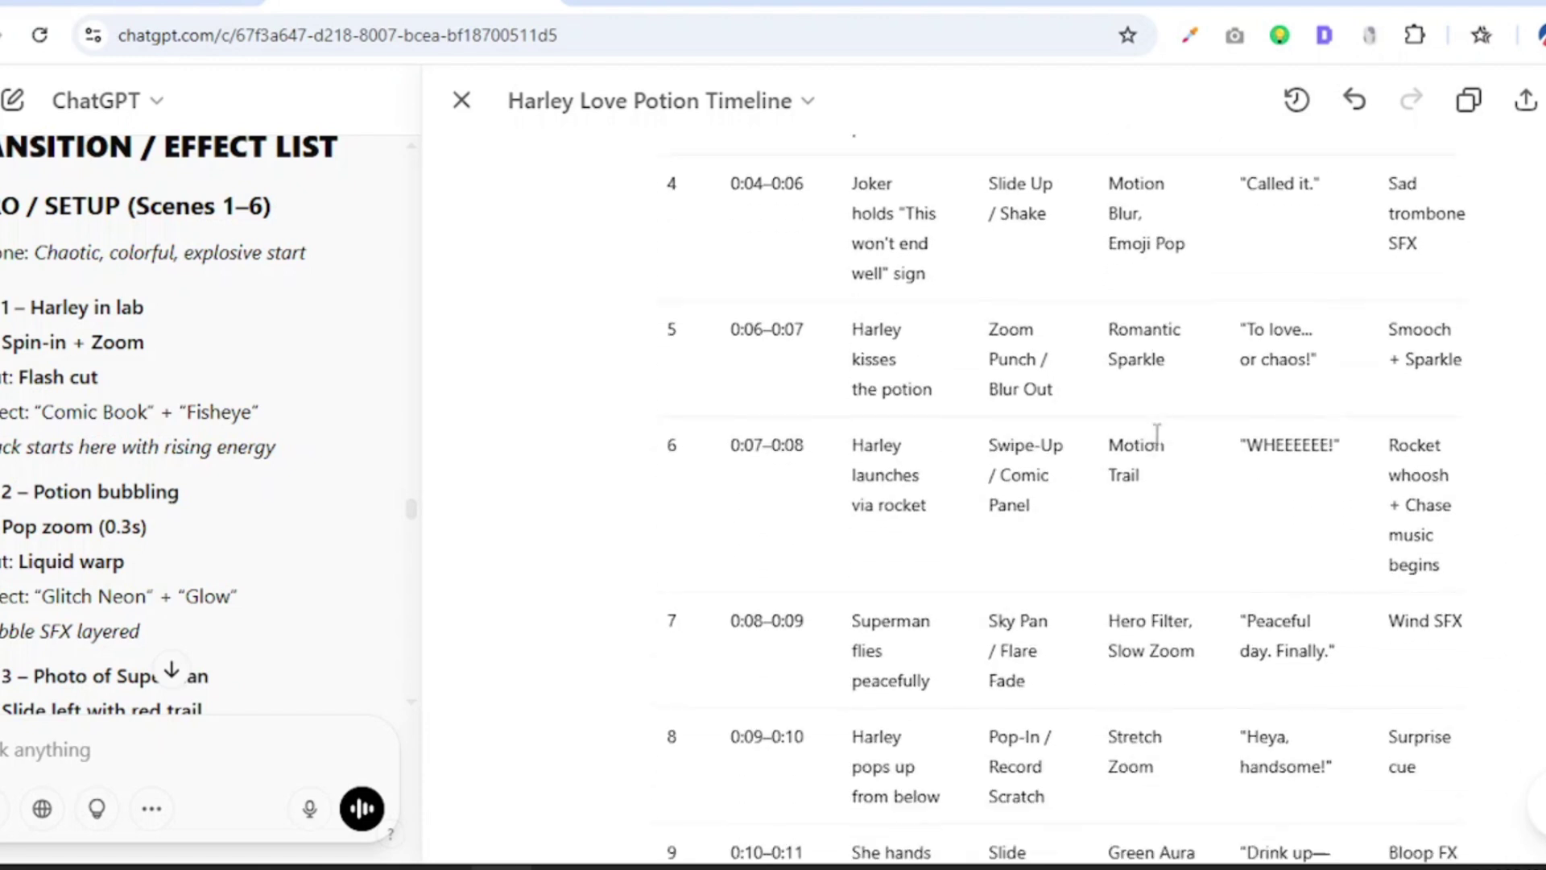
scroll(1156, 435, down, 8)
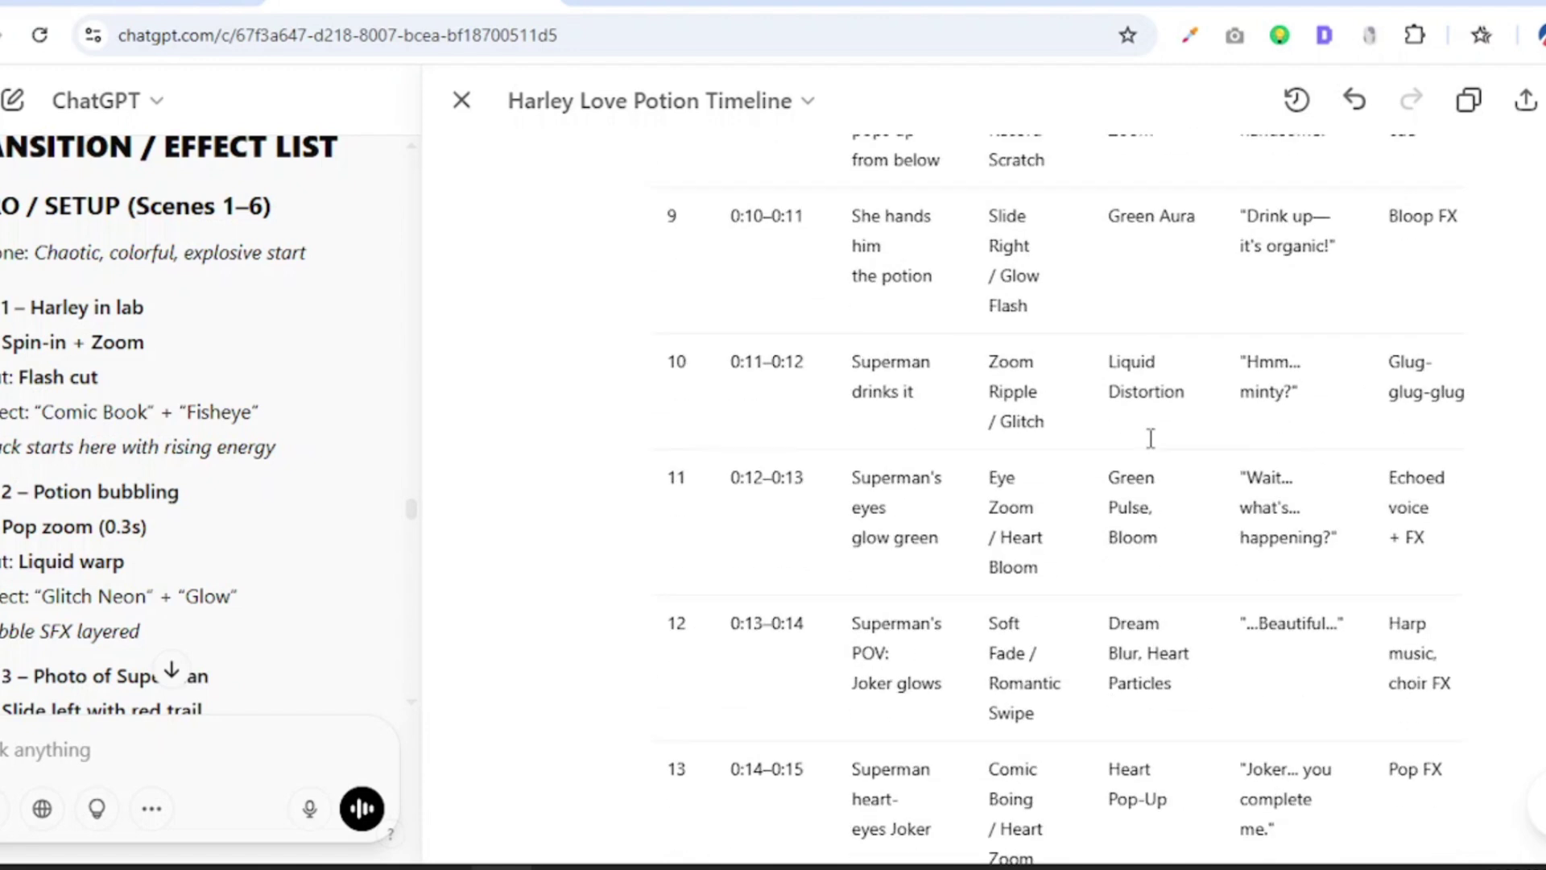
scroll(1151, 438, down, 3)
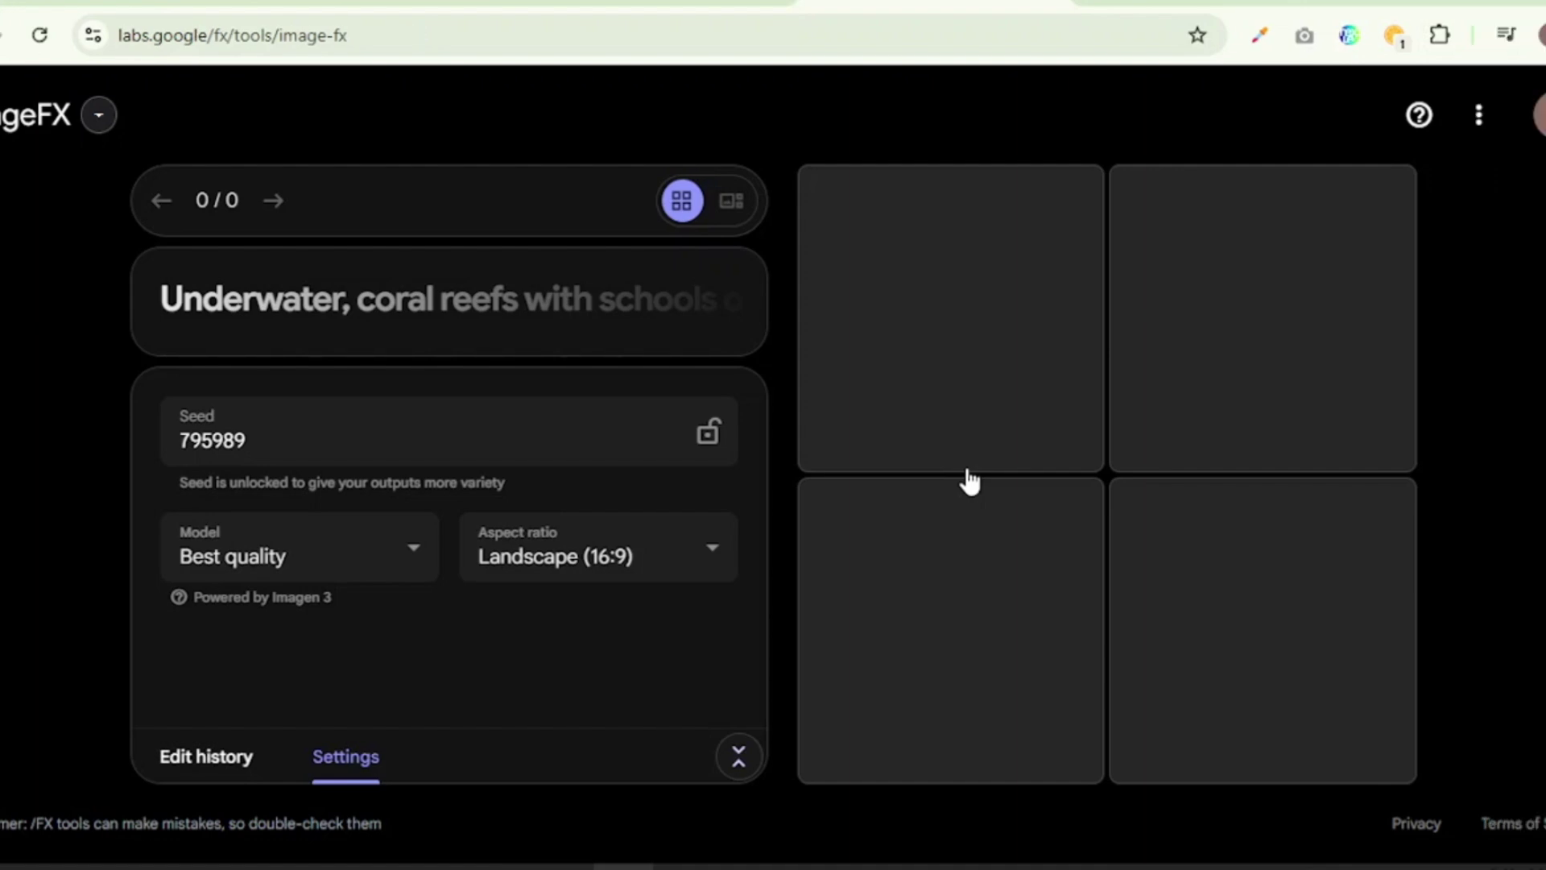
Copy the Harley Quinn chaotic-lab prompt from ChatGPT and paste it into ImageFX
drag(388, 263, 879, 306)
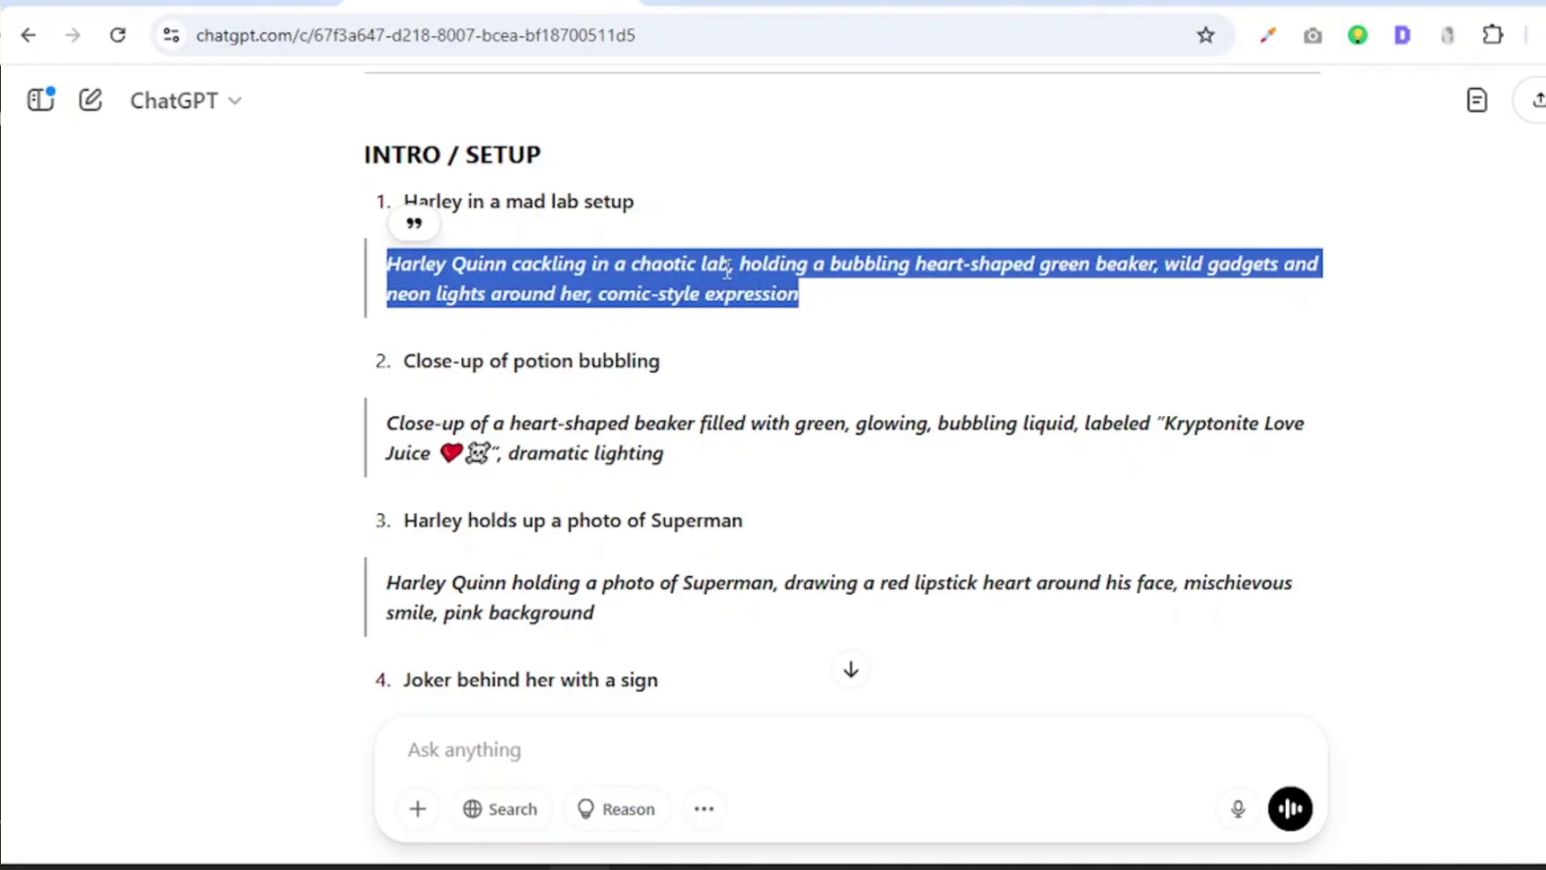
right_click(727, 272)
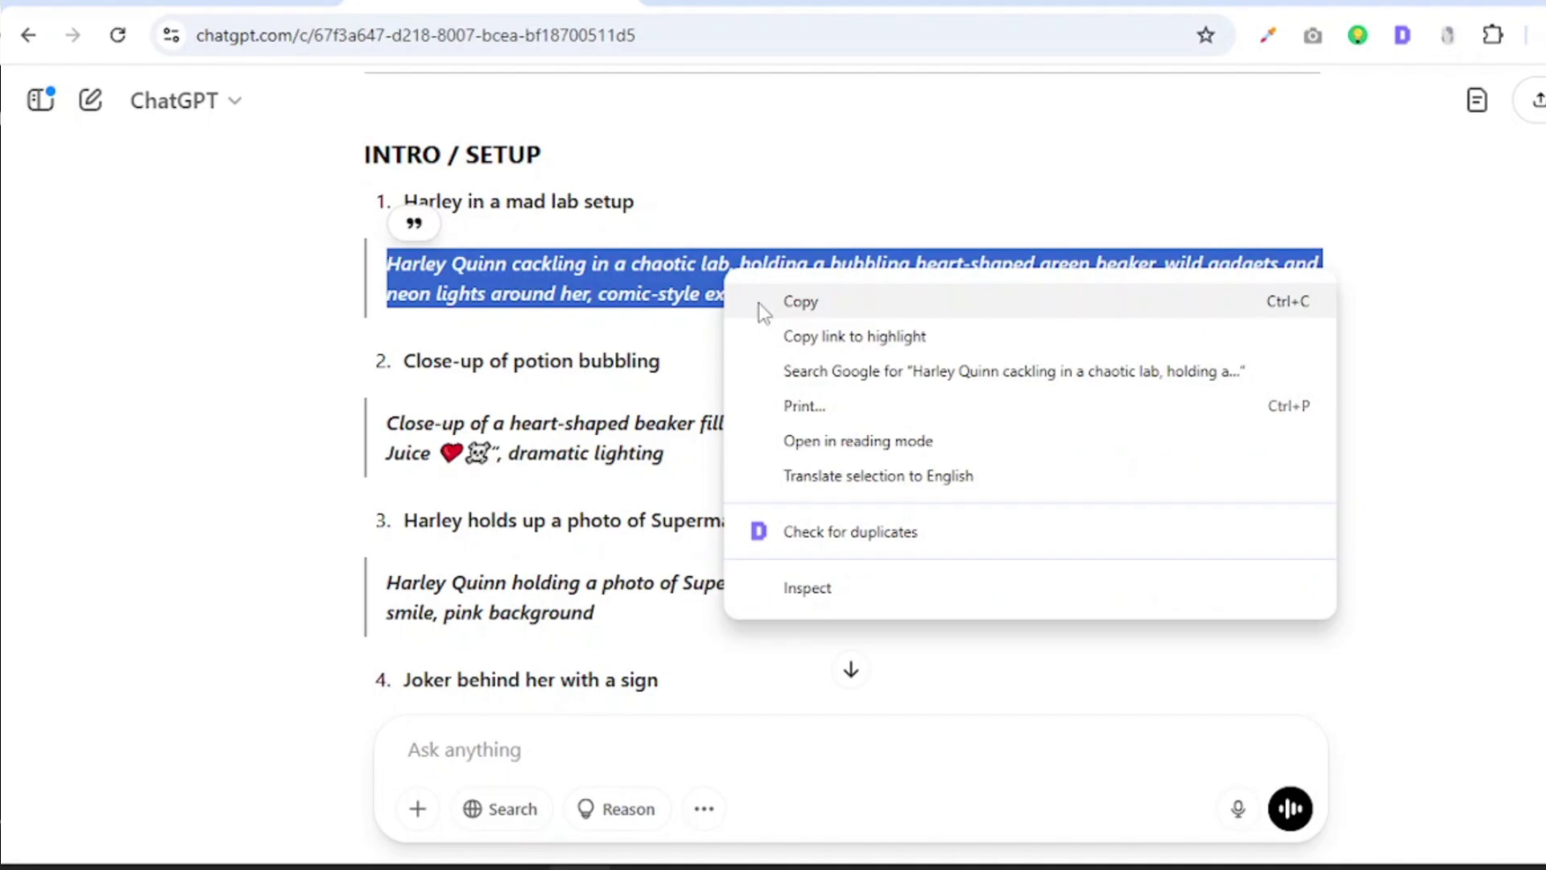
click(758, 301)
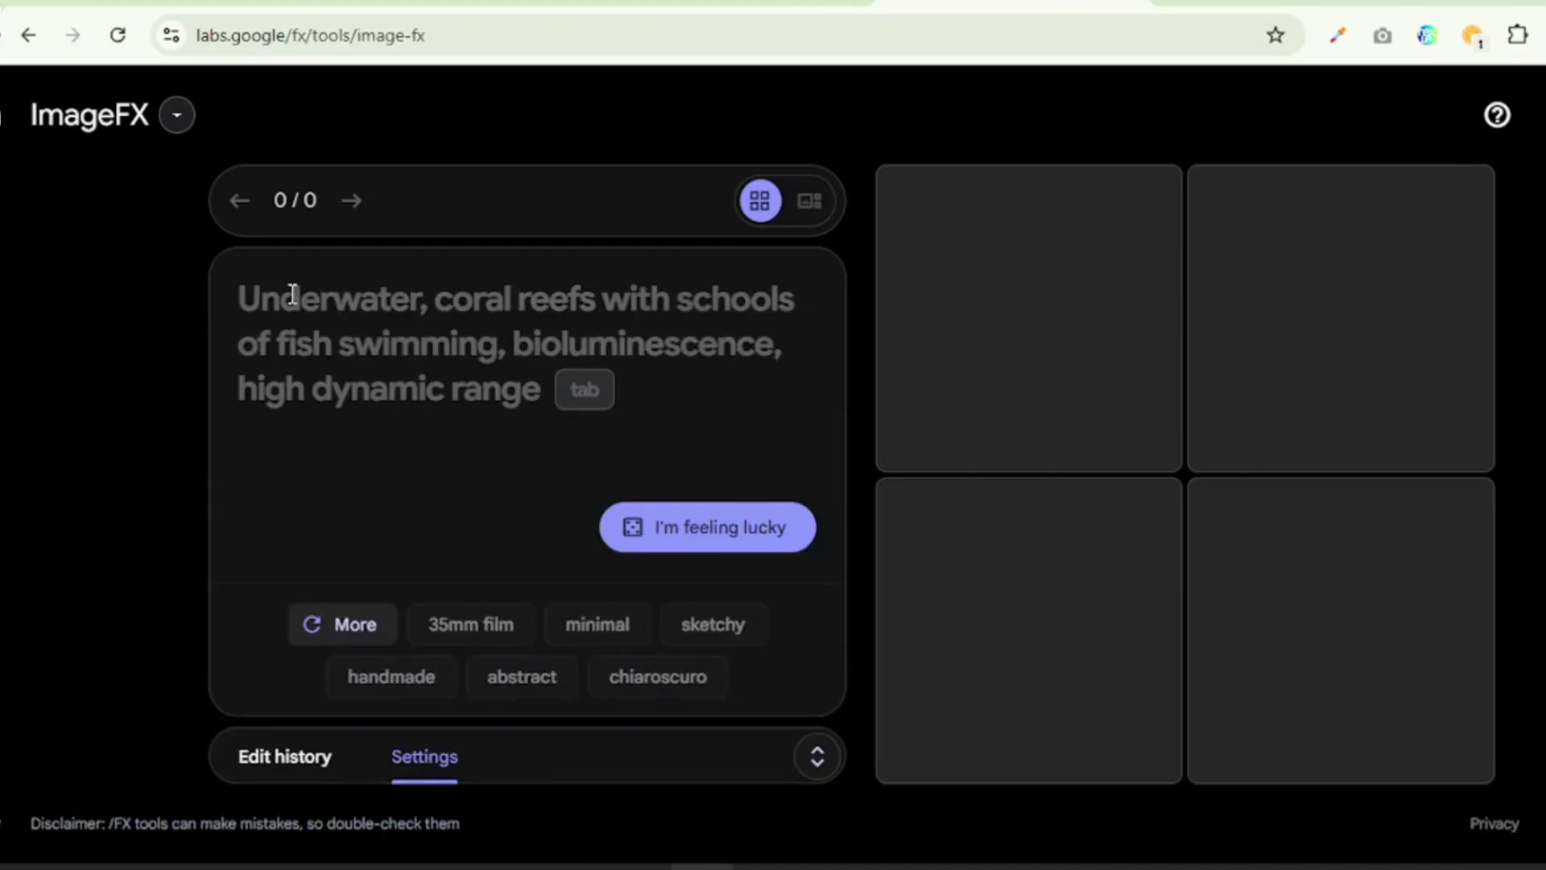
right_click(291, 299)
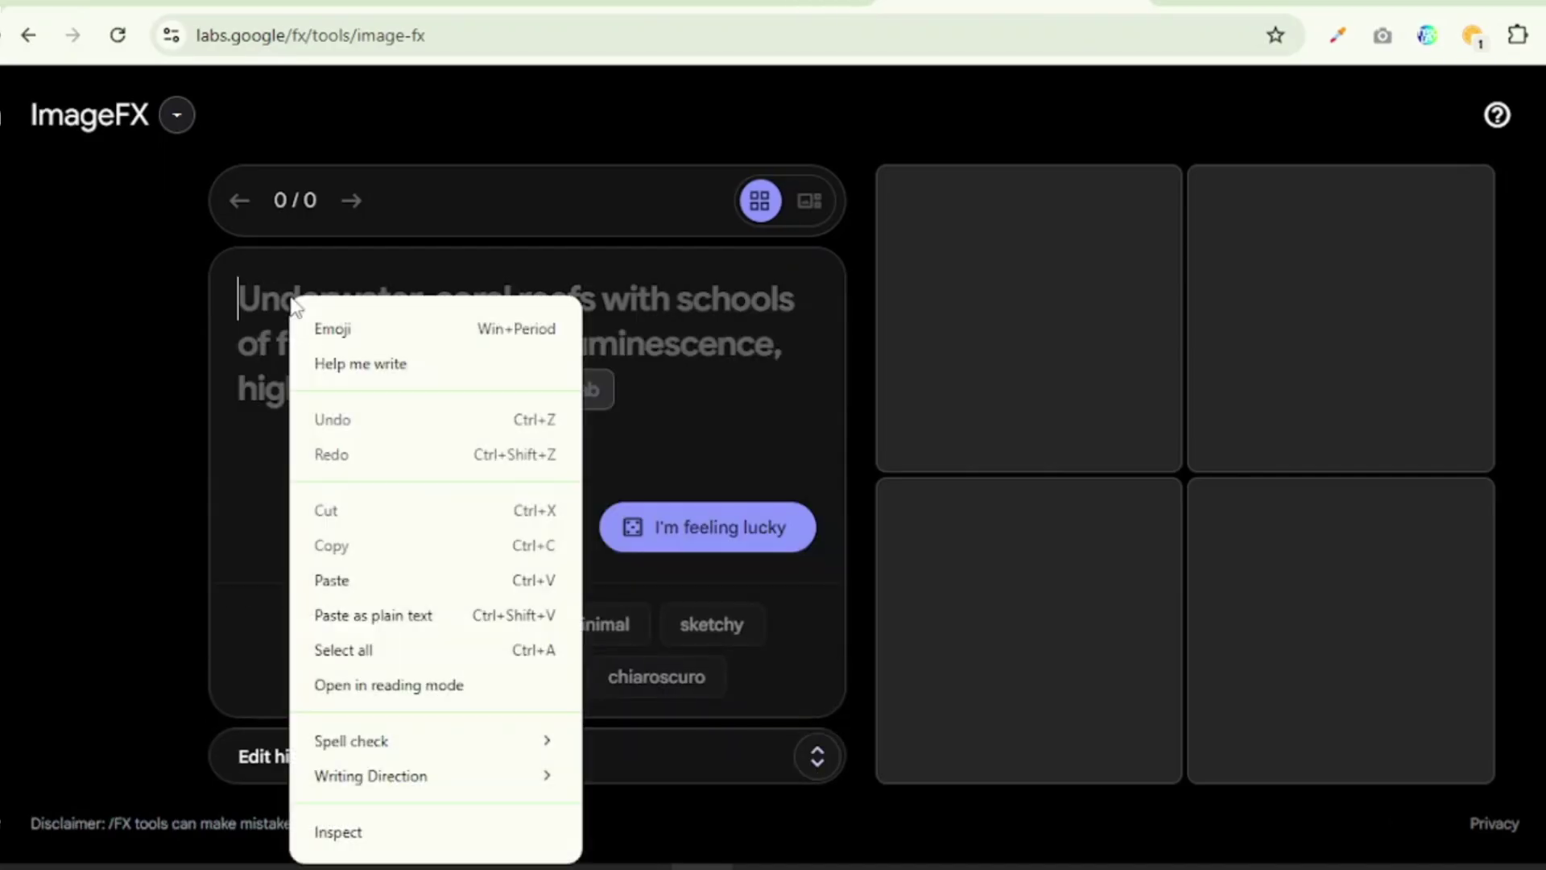
click(342, 581)
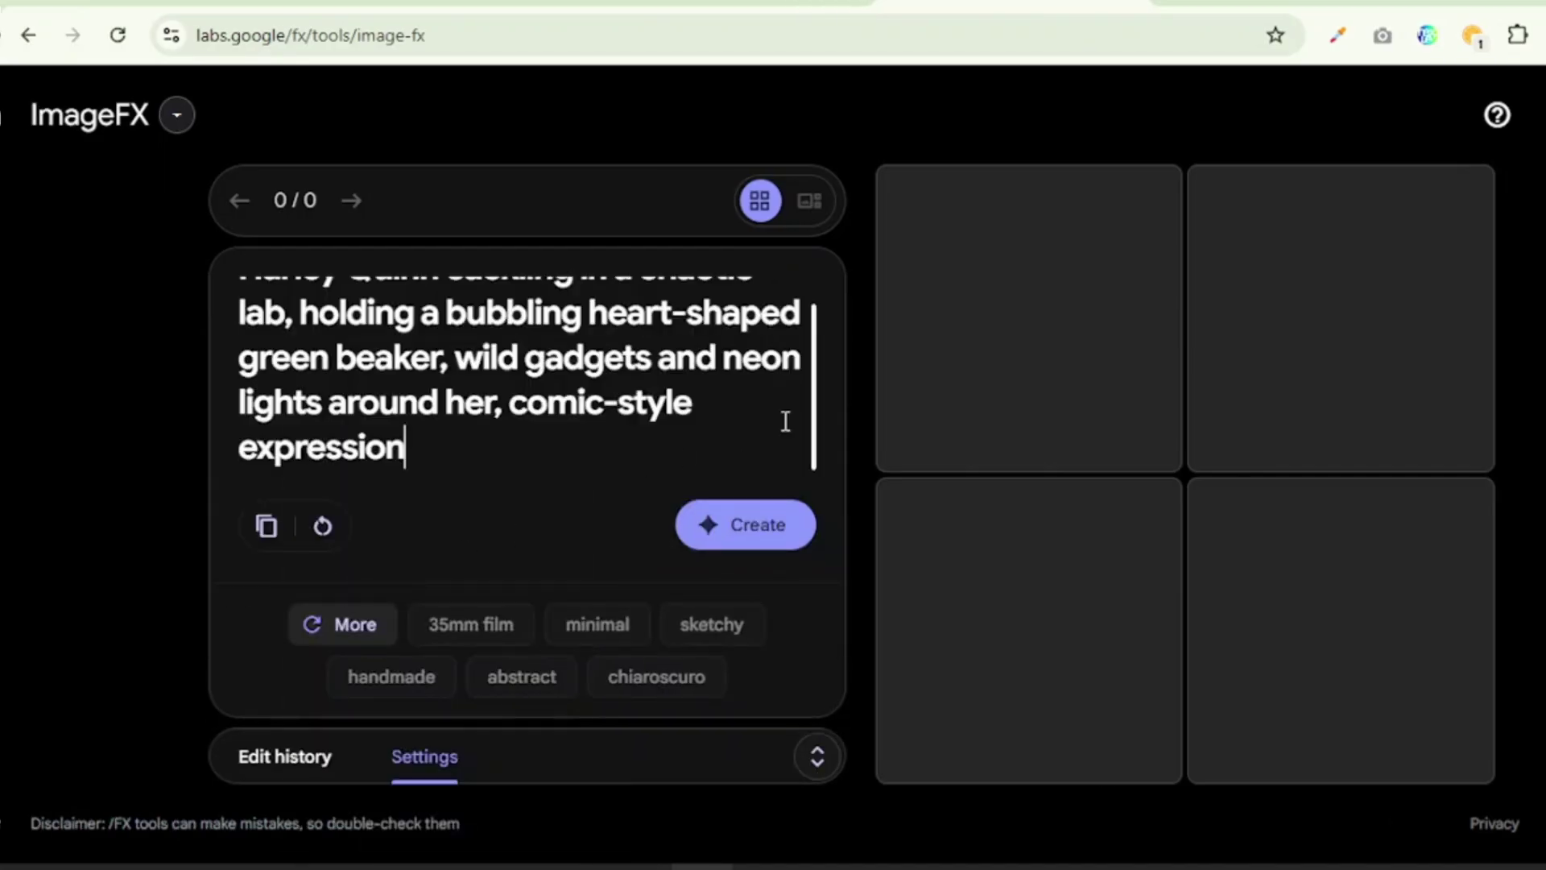
Set the aspect ratio to Portrait (9:16) and keep the Best quality model
click(817, 756)
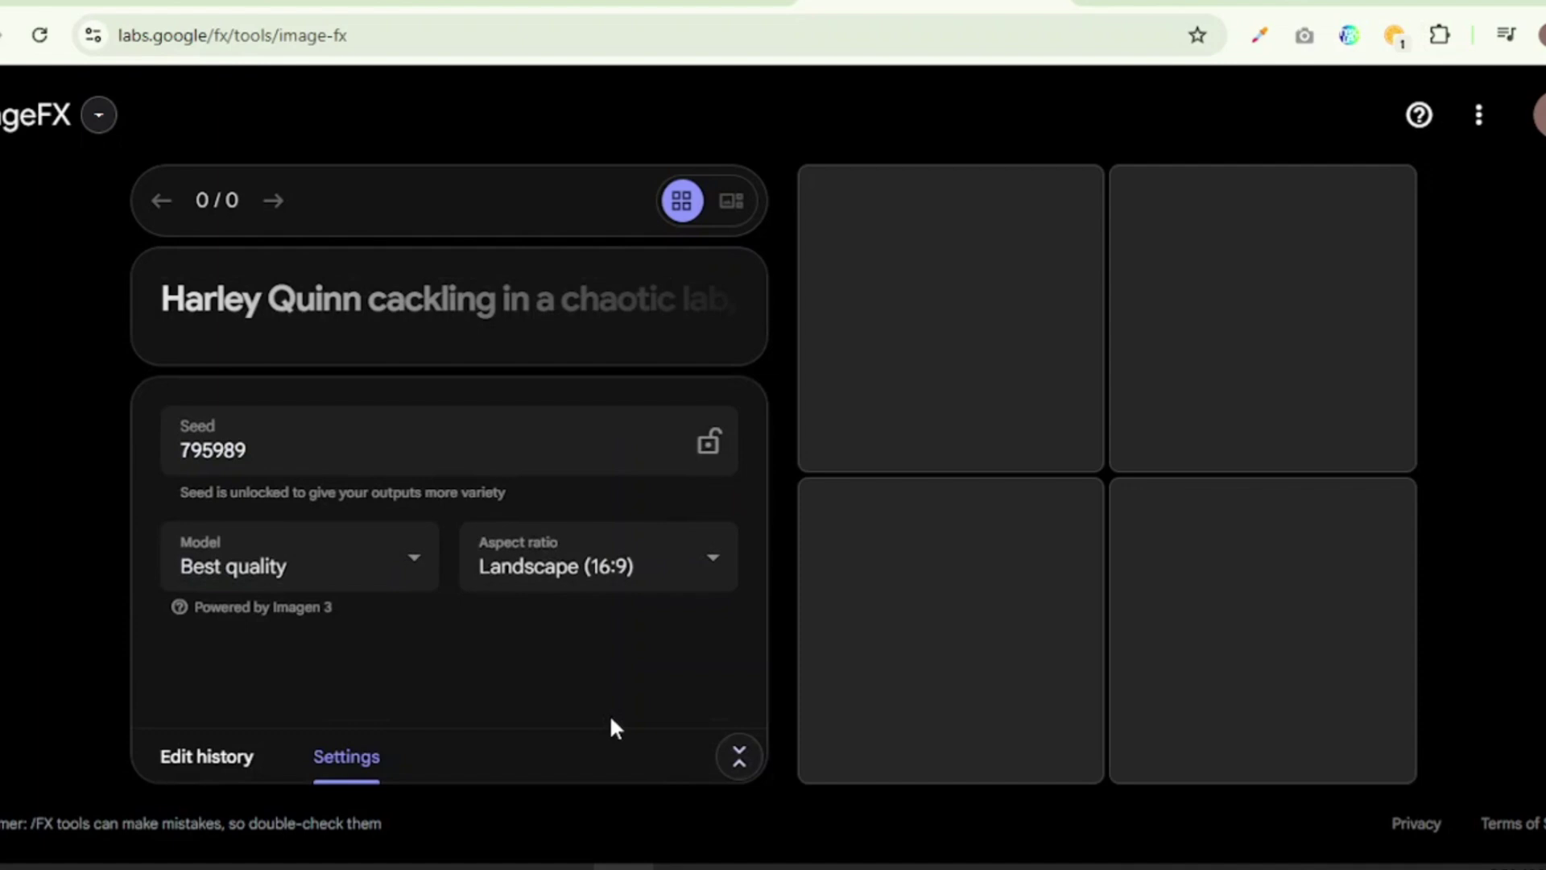
click(536, 556)
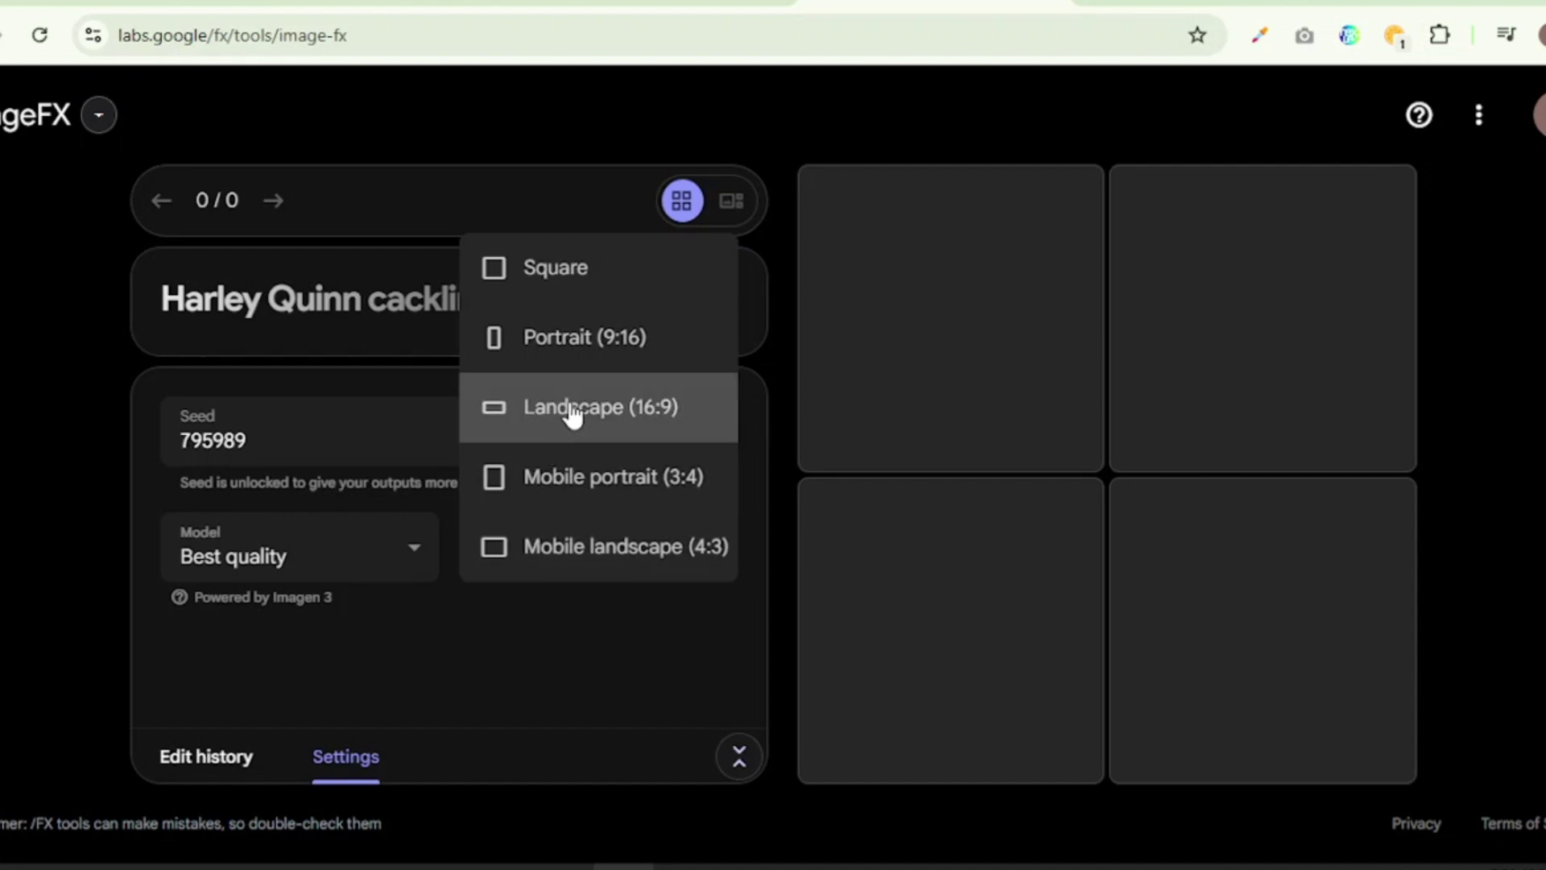
click(574, 351)
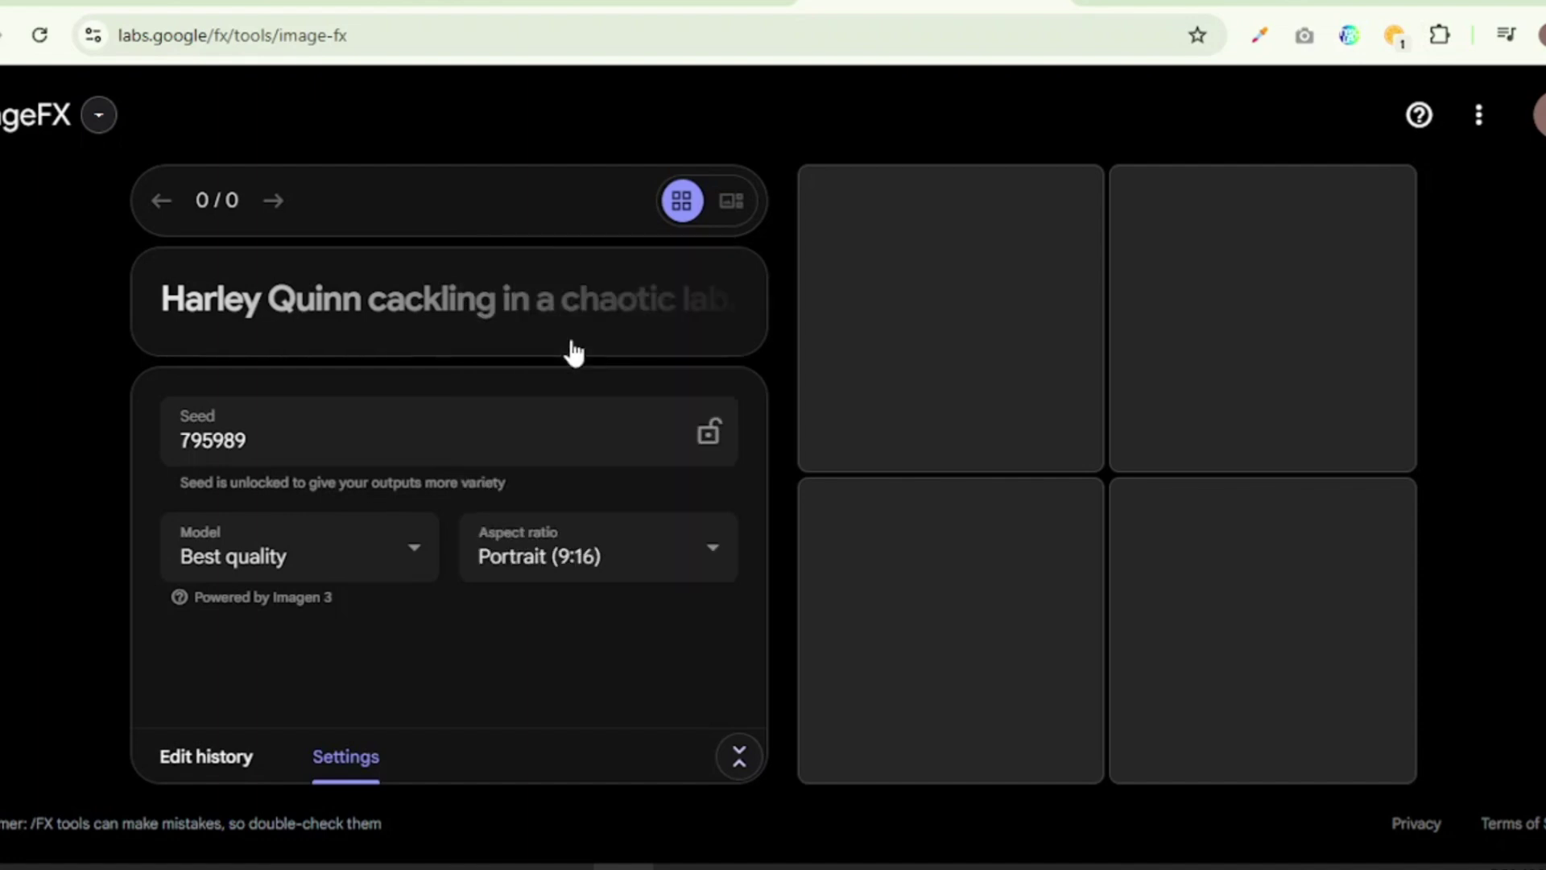
click(333, 563)
click(333, 563)
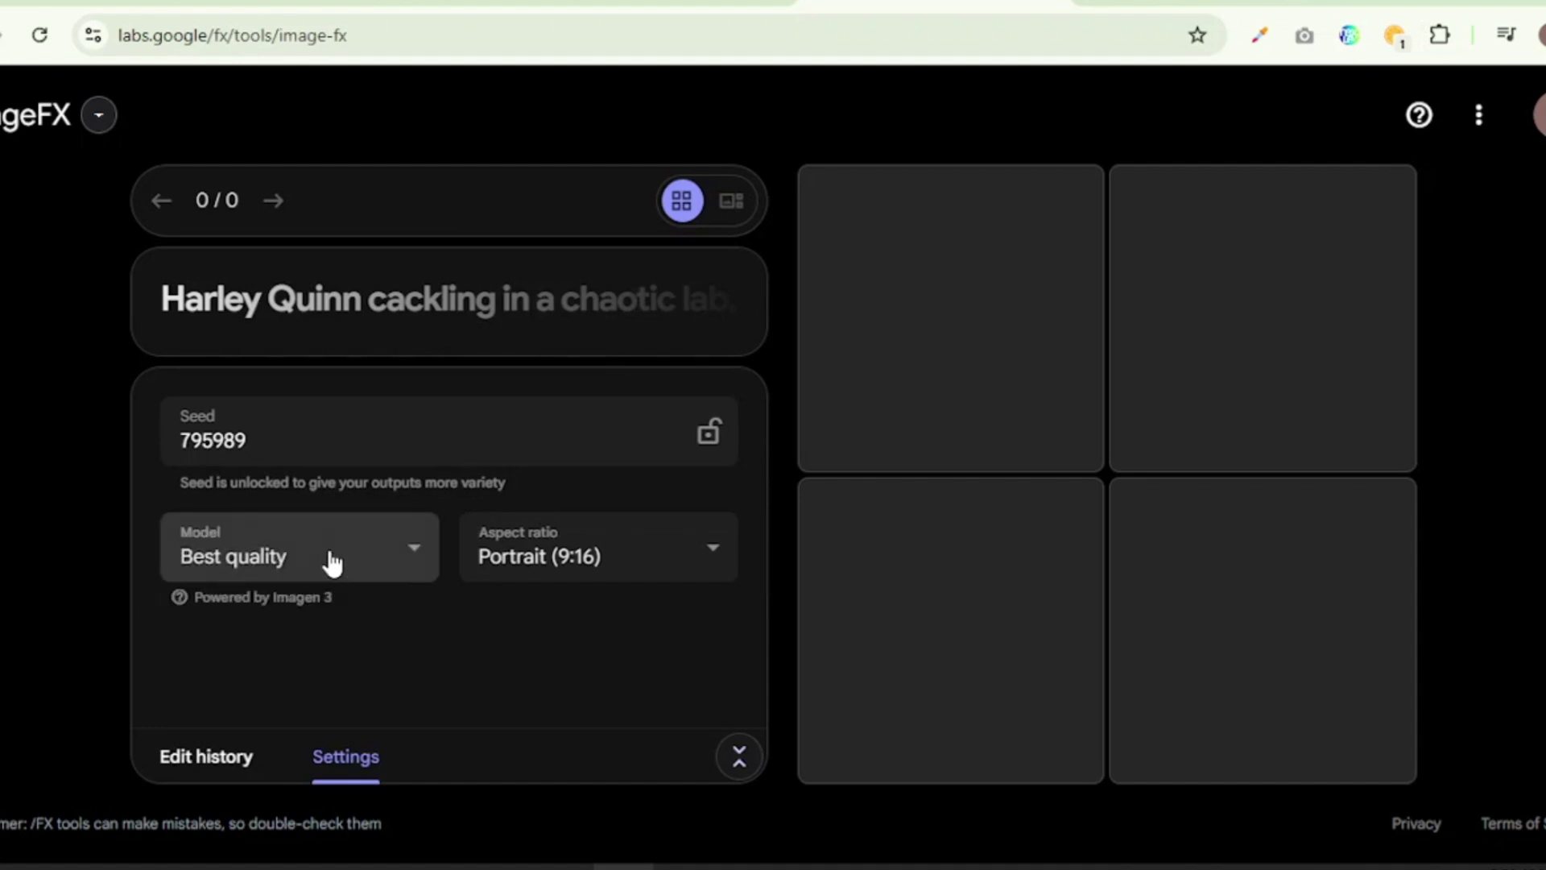
click(448, 304)
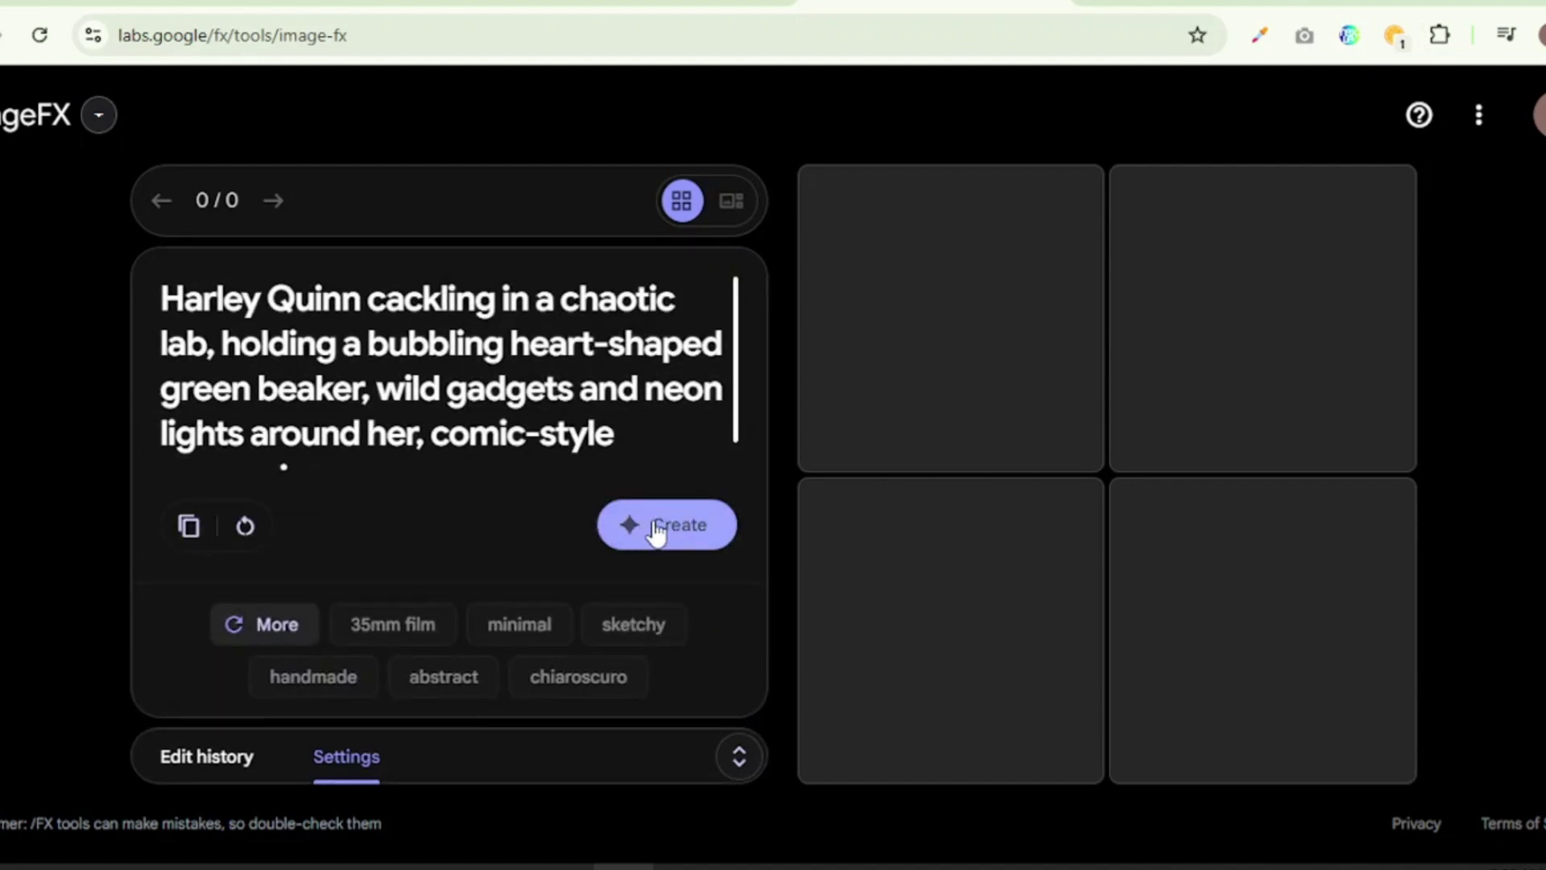
Create four Harley Quinn lab images and compare them one by one in carousel view
click(627, 529)
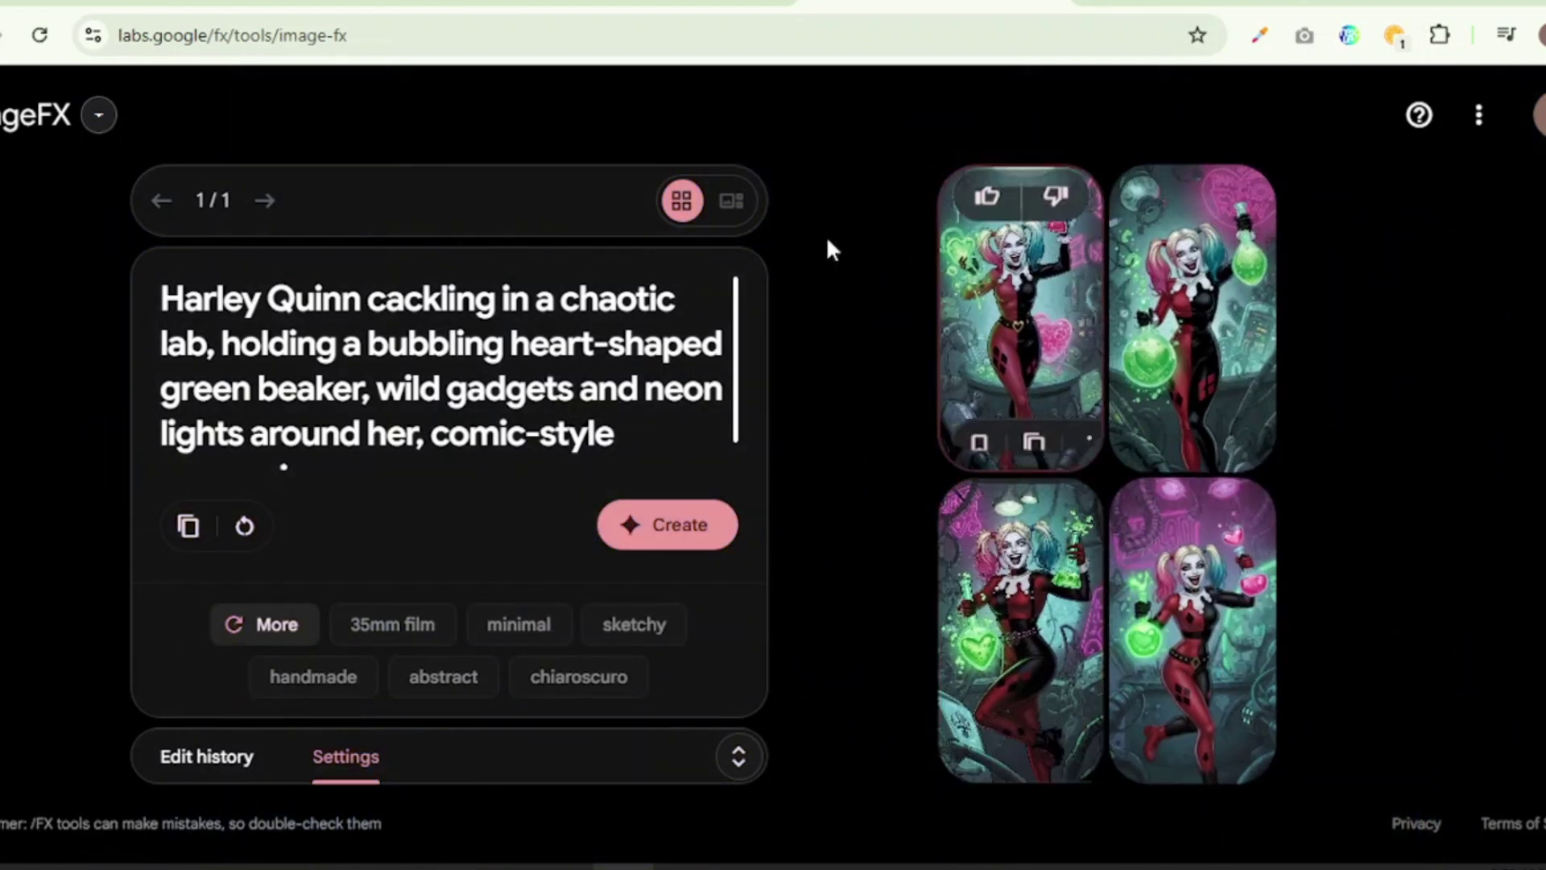
click(966, 564)
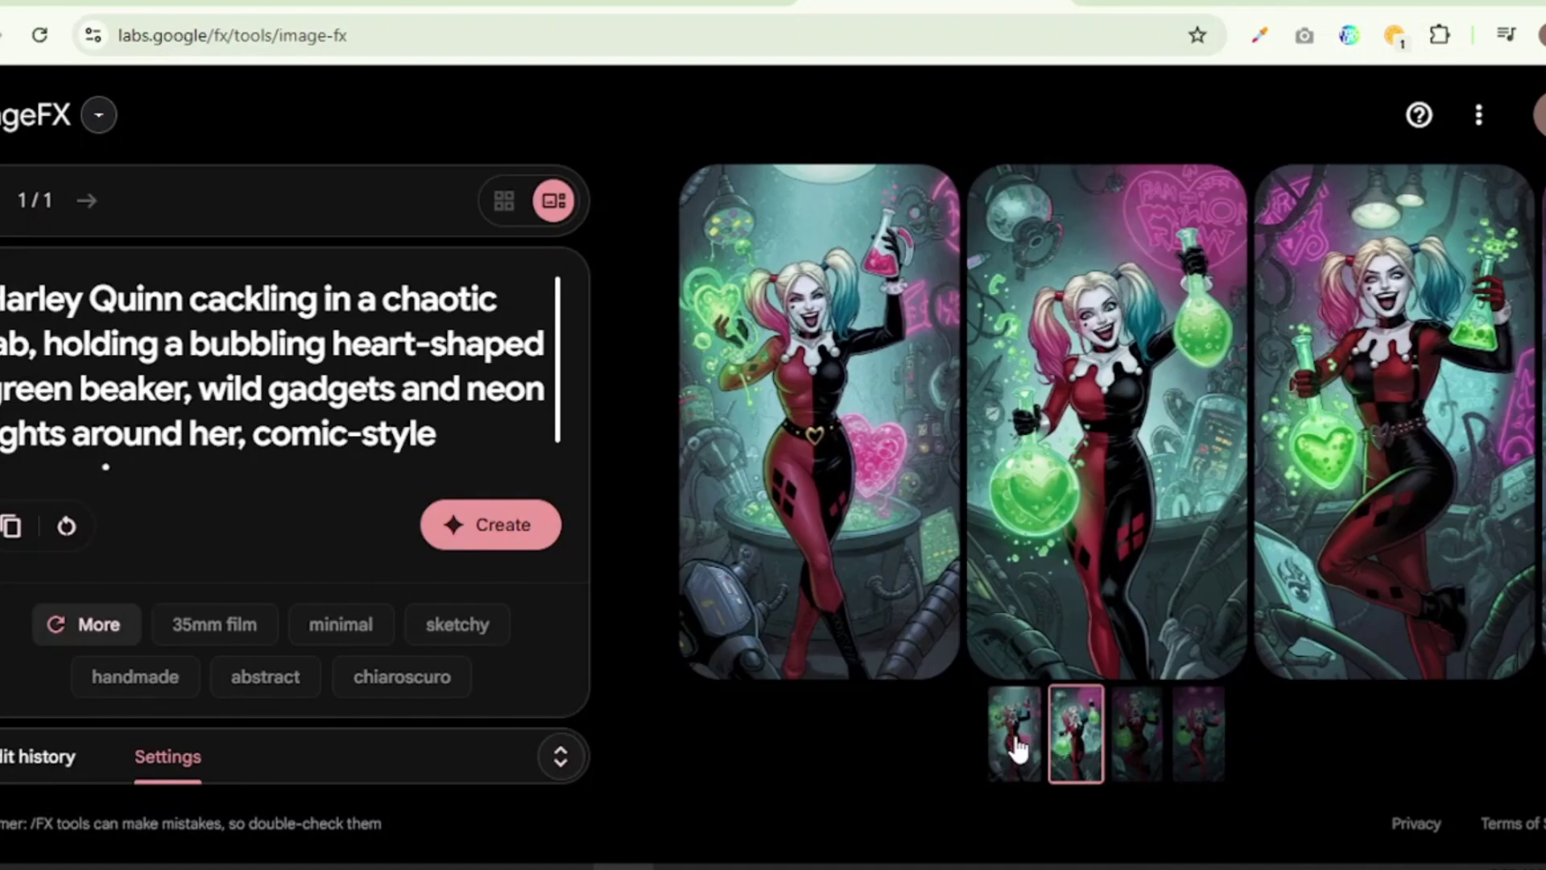
click(1015, 737)
click(1080, 741)
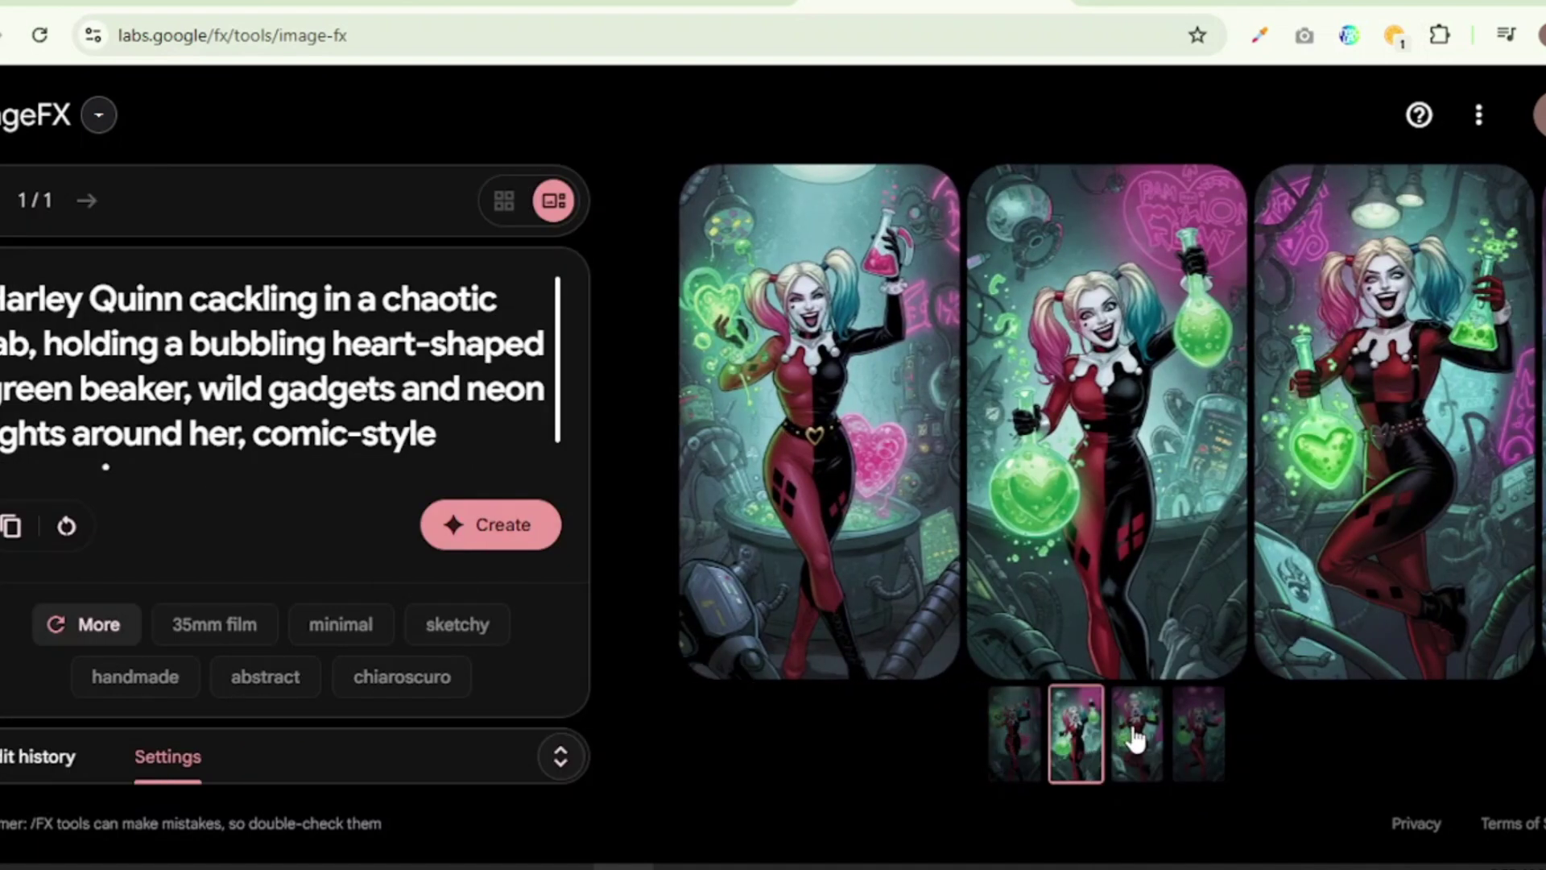
click(1029, 769)
click(1135, 734)
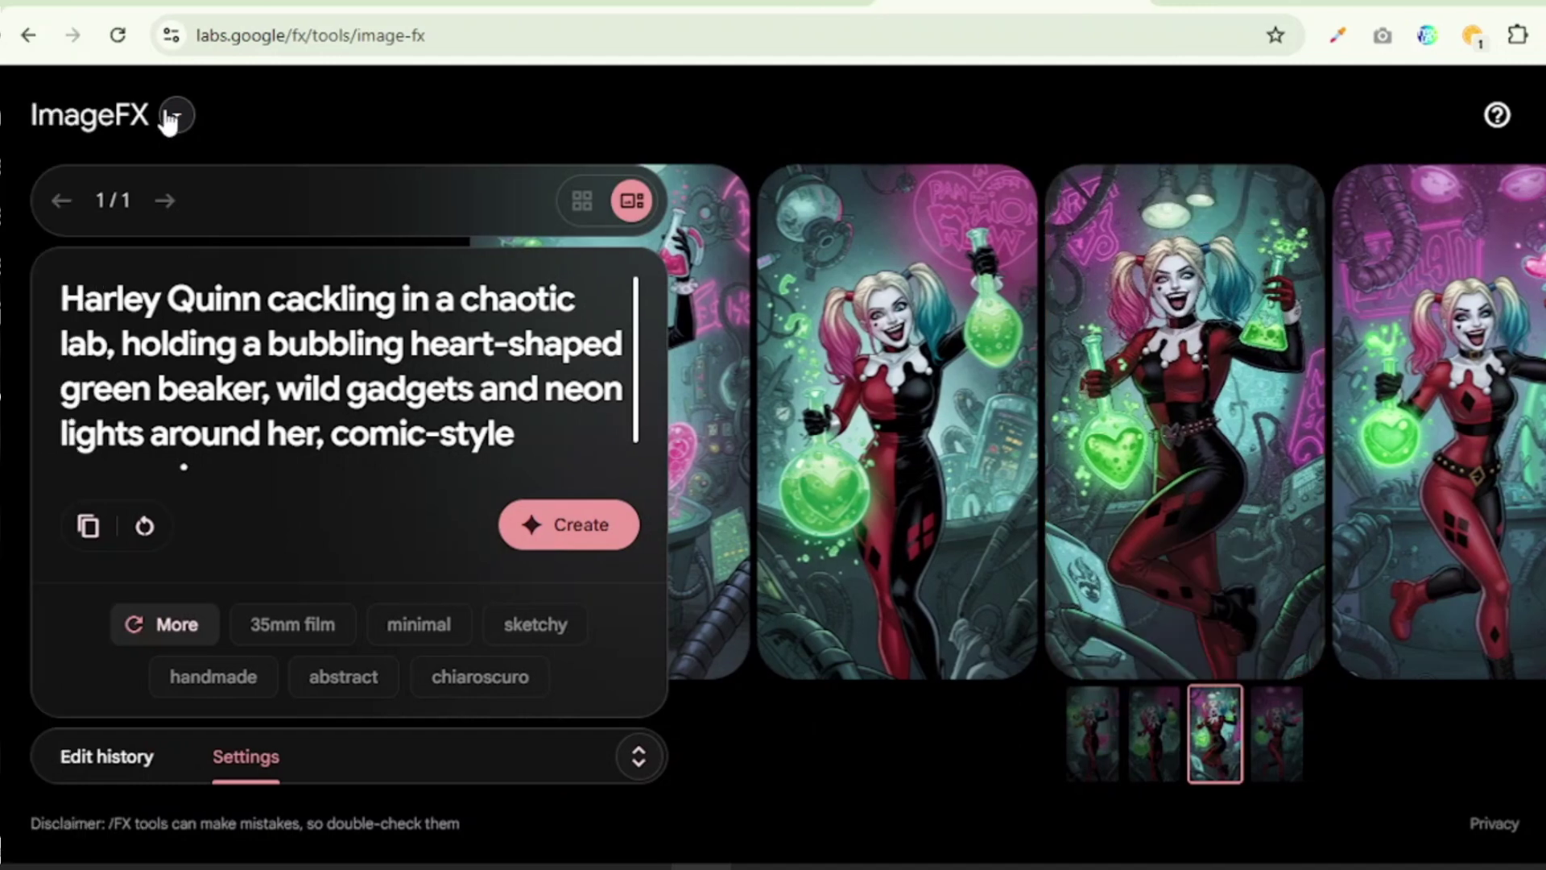
click(98, 114)
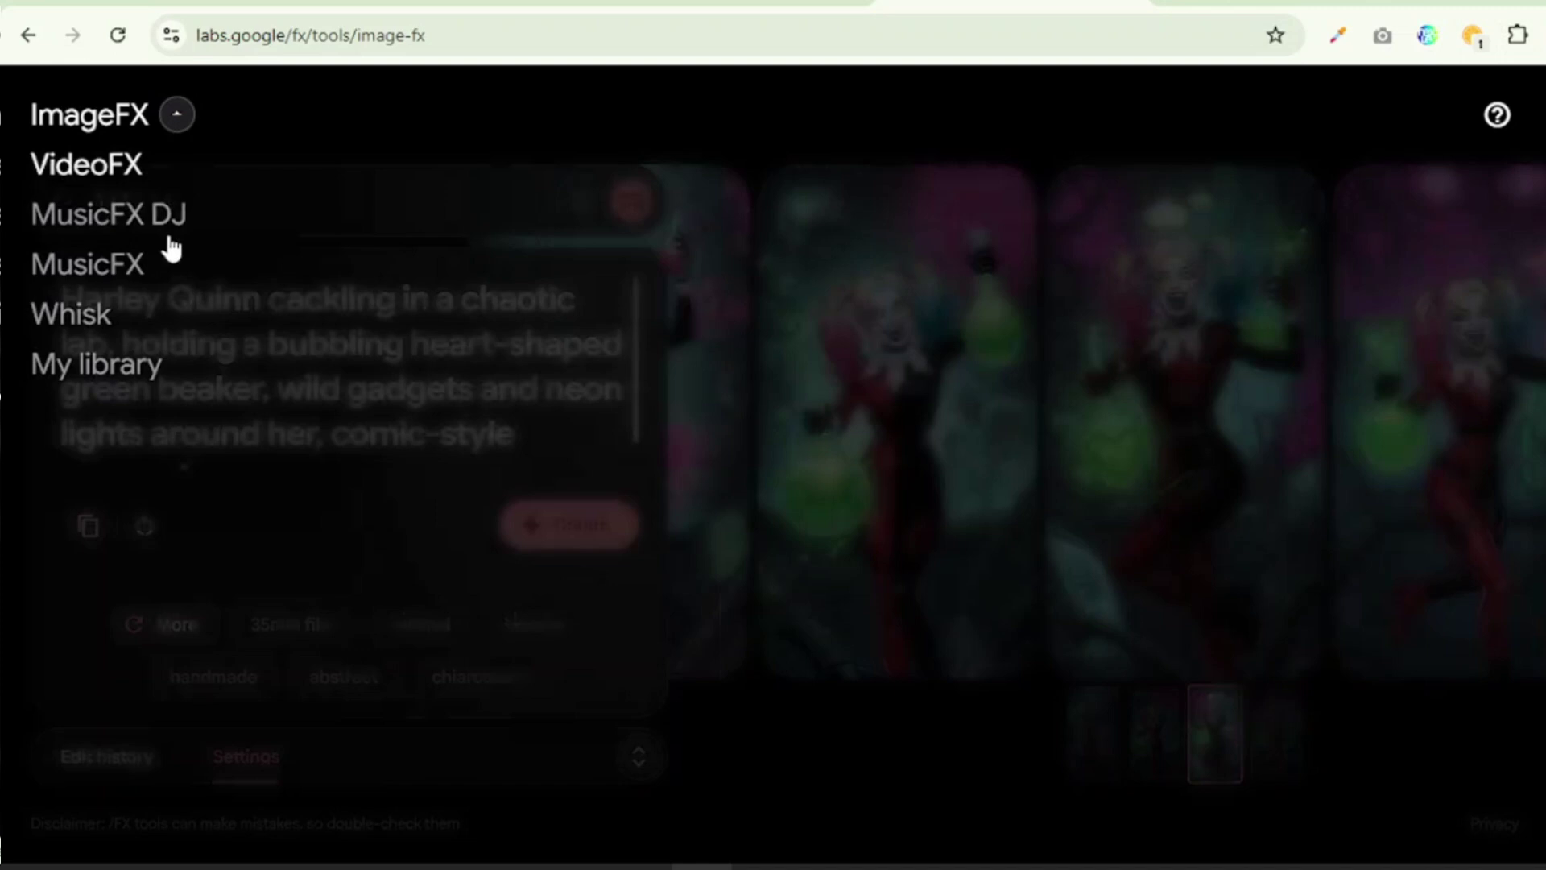
Scroll through My library's saved Harley, Joker and Superman images
click(84, 391)
scroll(1477, 352, down, 2)
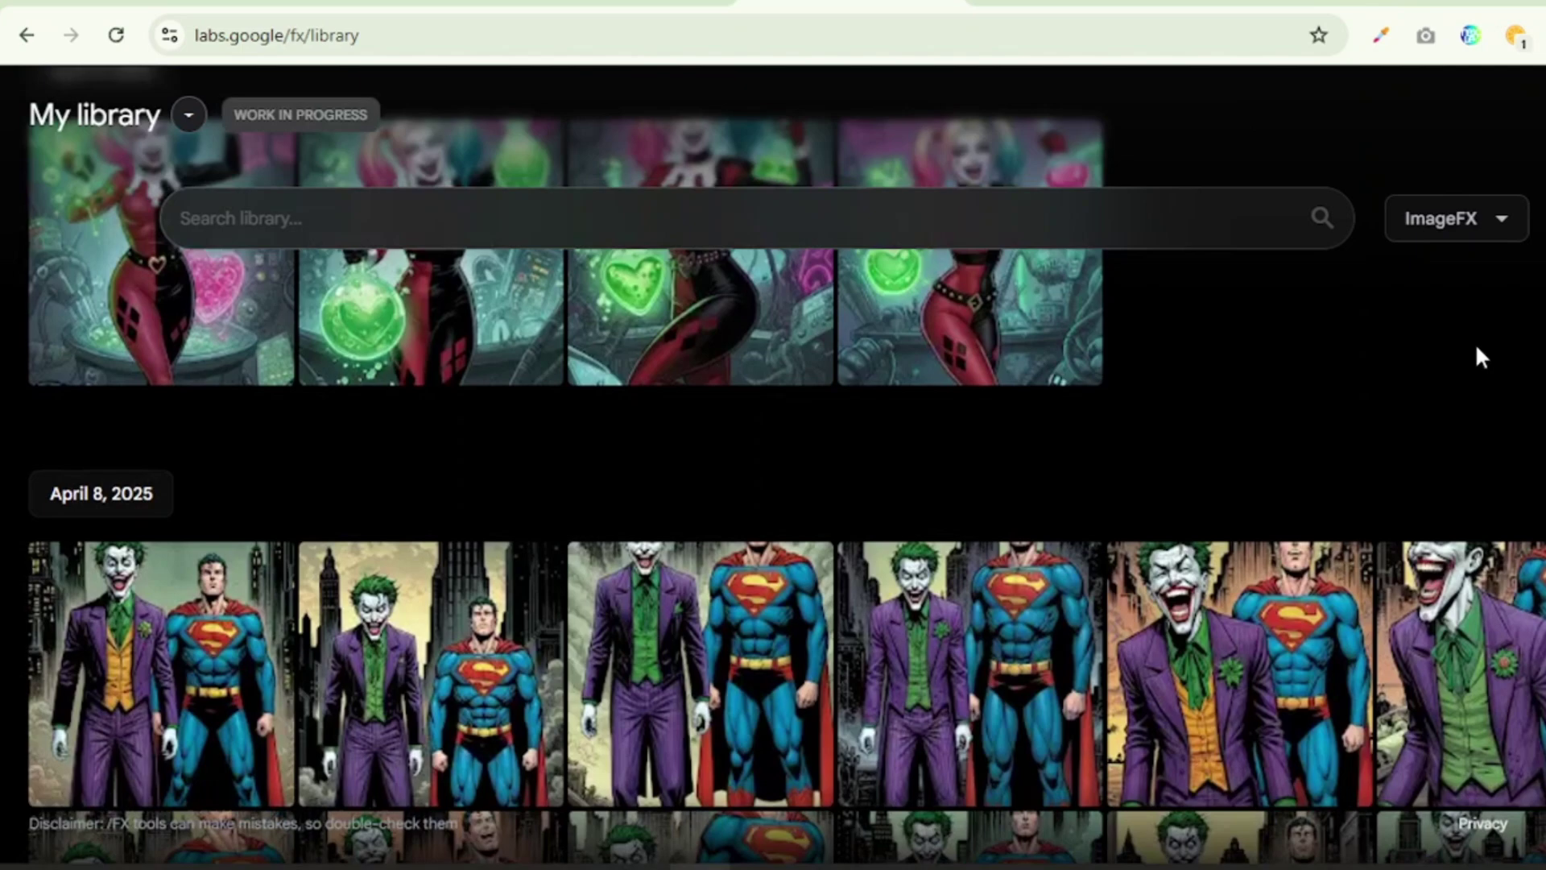
scroll(1478, 356, down, 8)
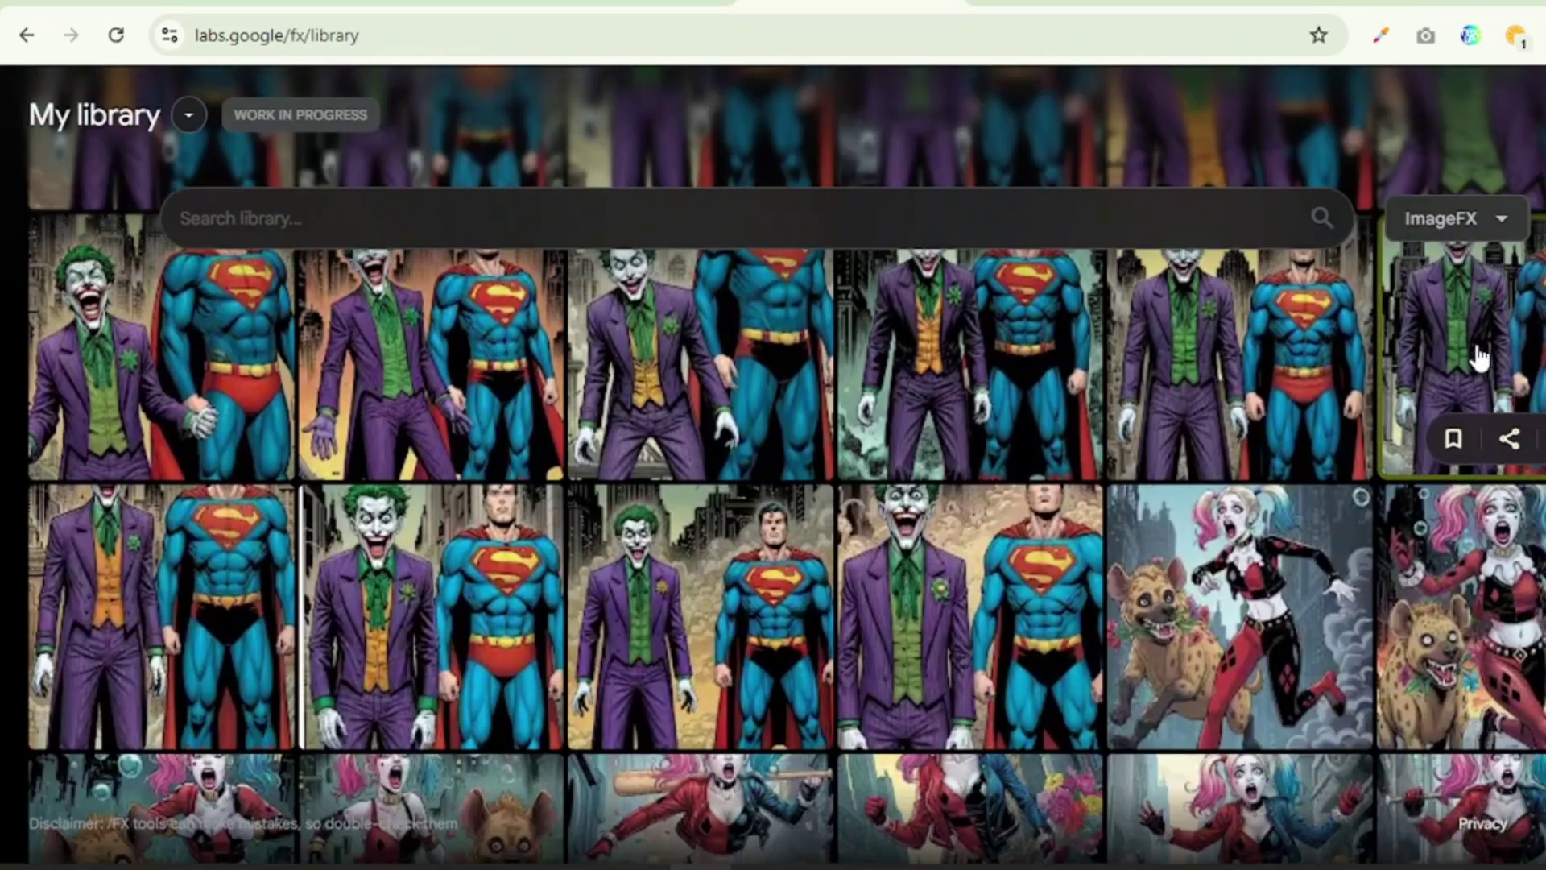
scroll(1478, 356, down, 3)
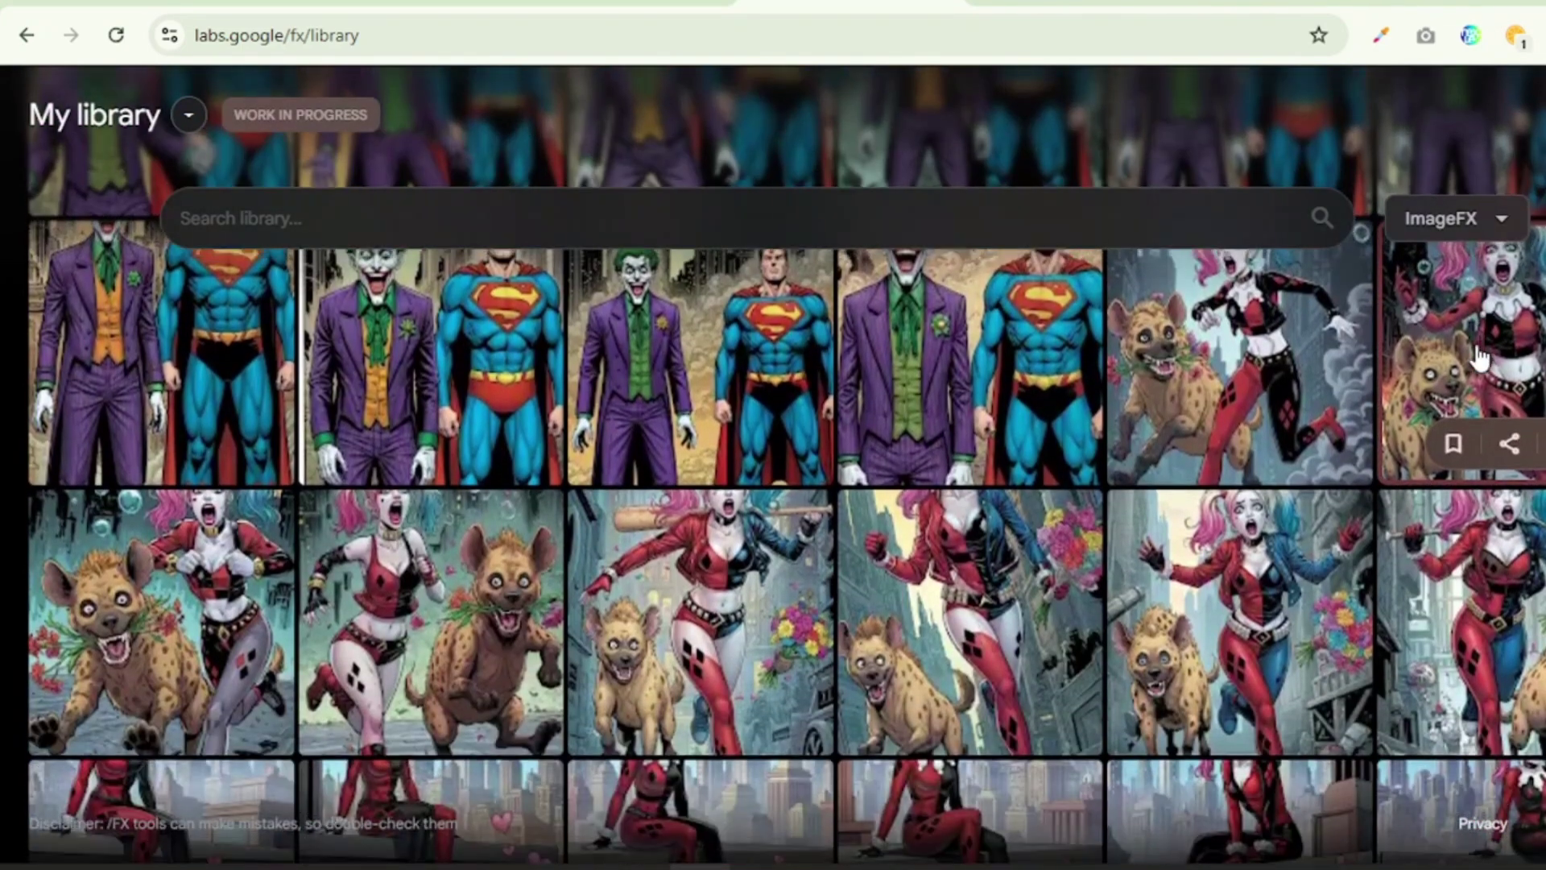
scroll(1478, 356, down, 8)
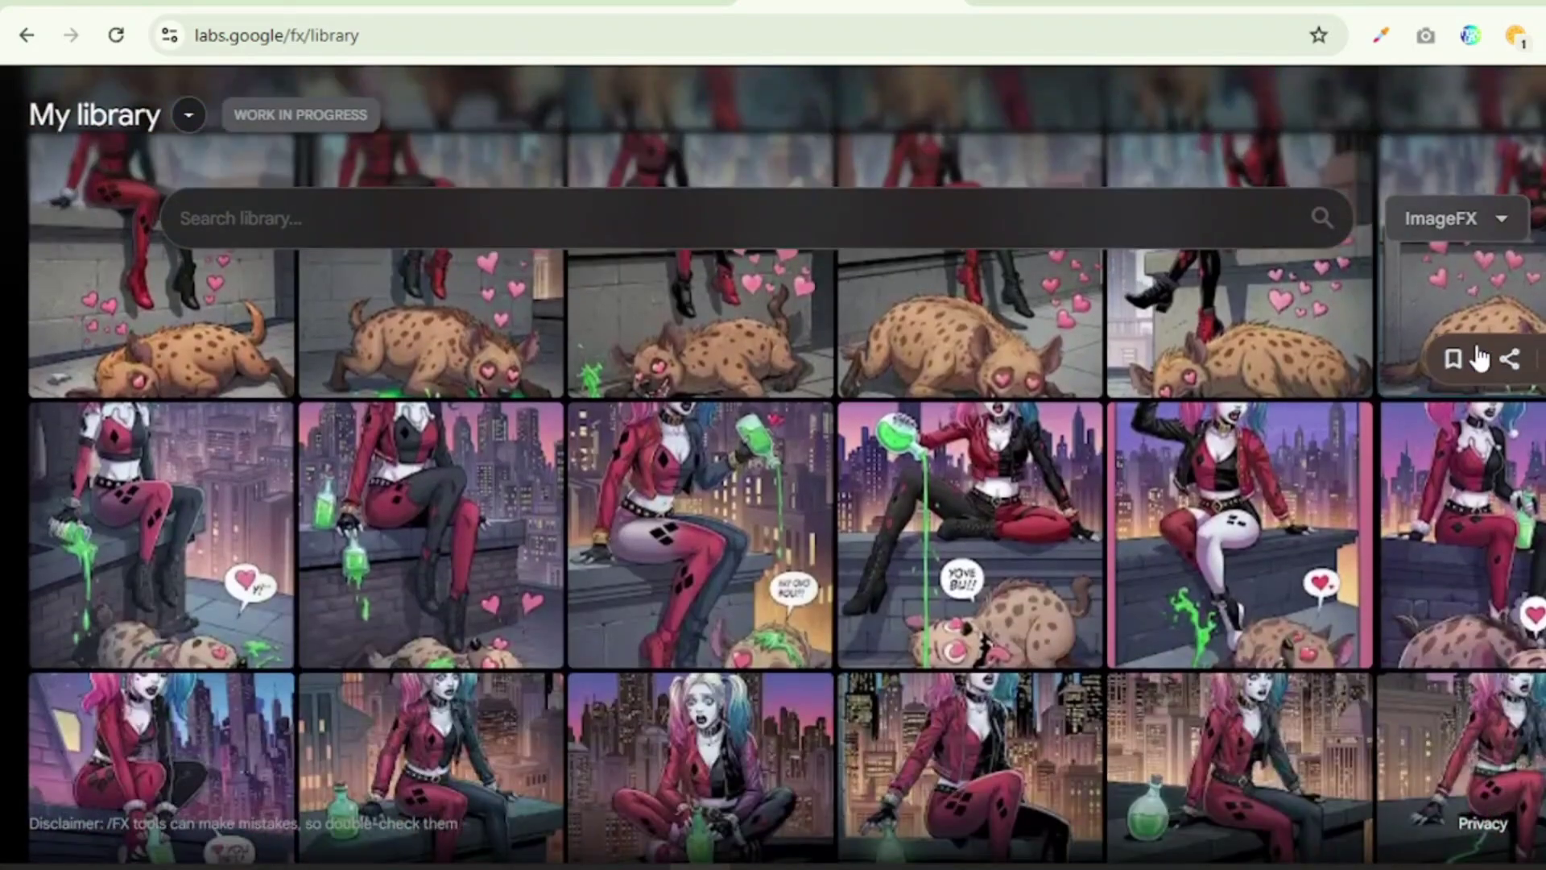
scroll(1479, 356, down, 8)
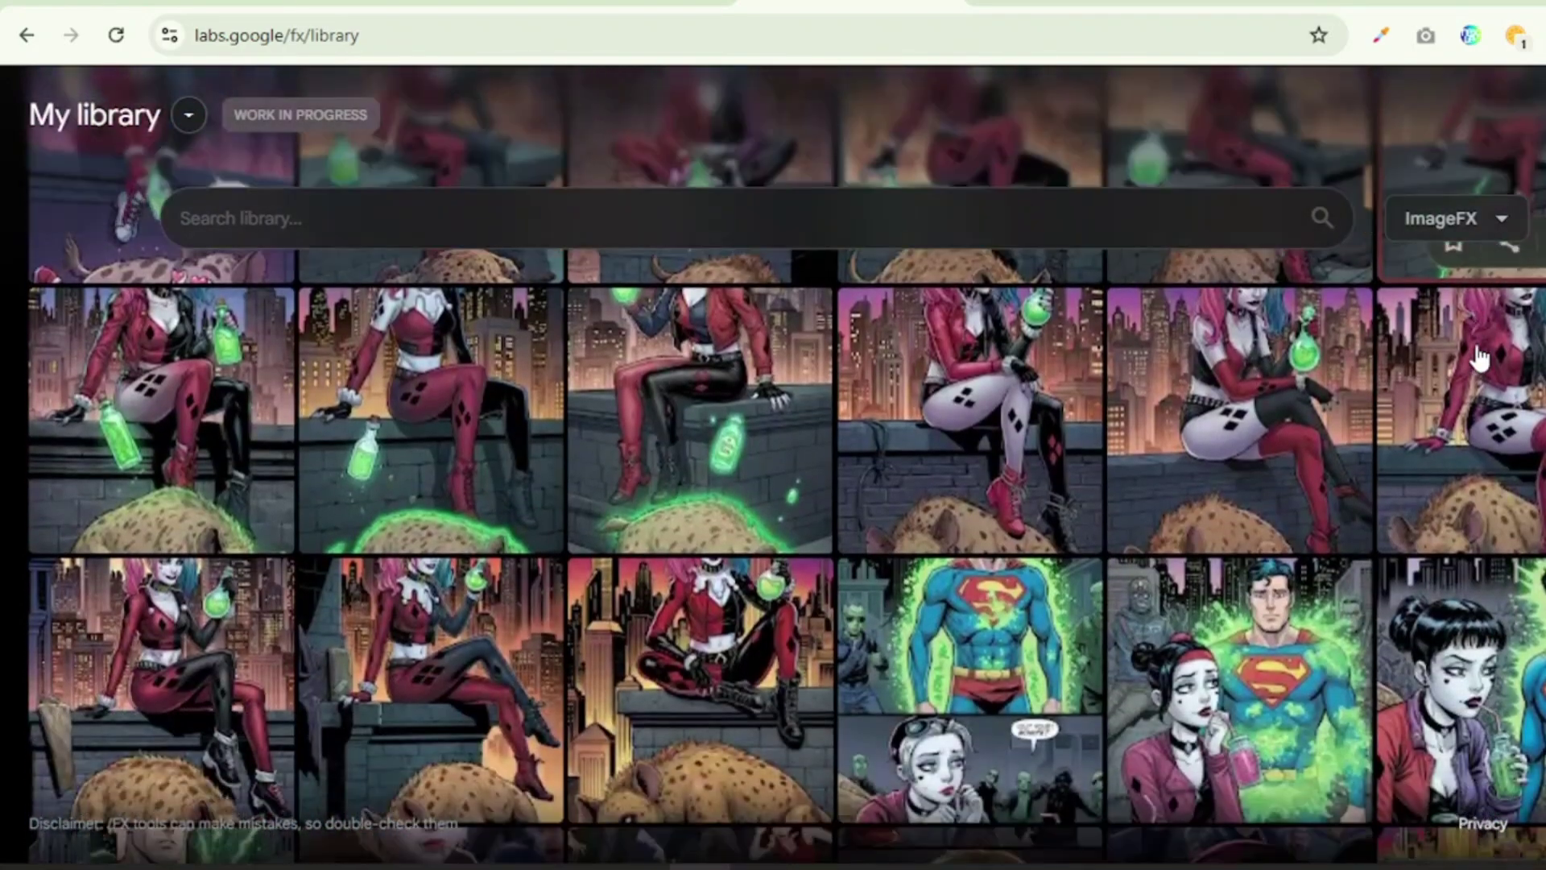
scroll(1478, 356, down, 10)
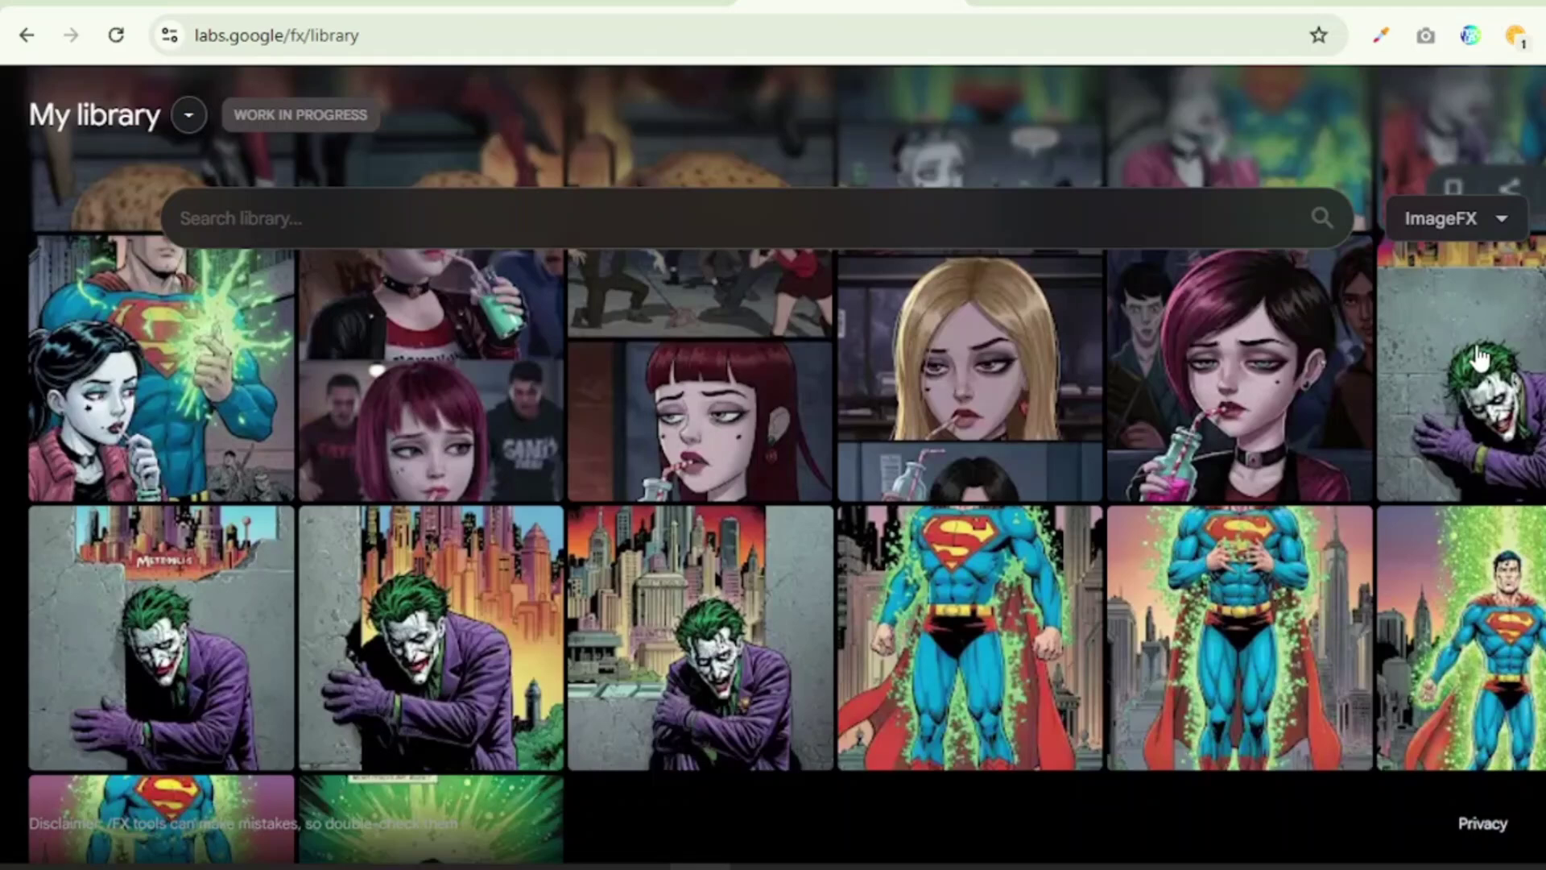
scroll(1478, 356, down, 4)
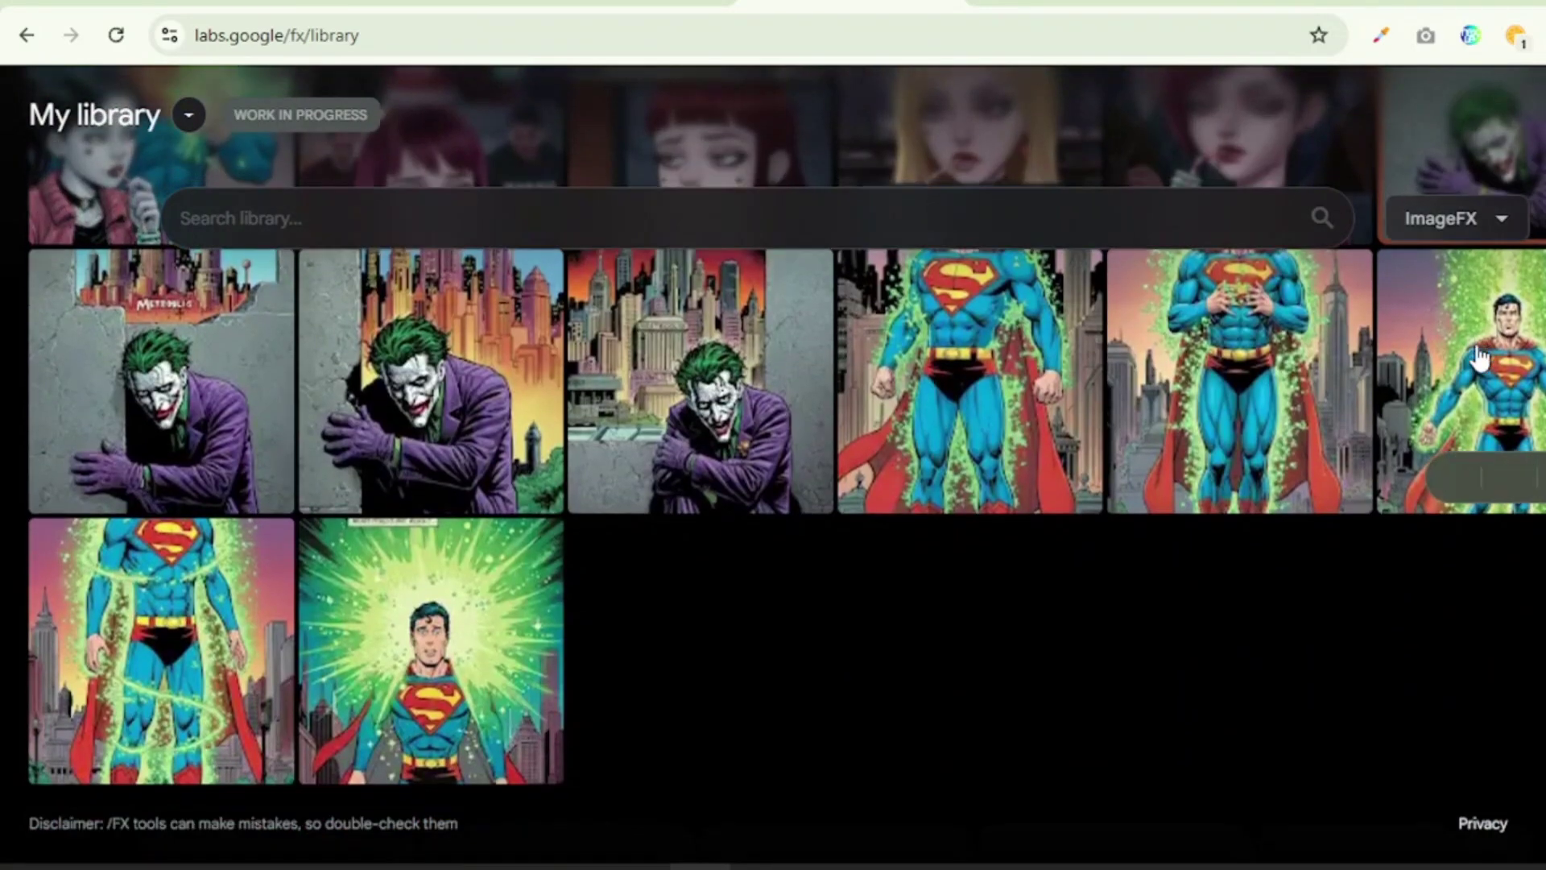
scroll(1478, 356, down, 4)
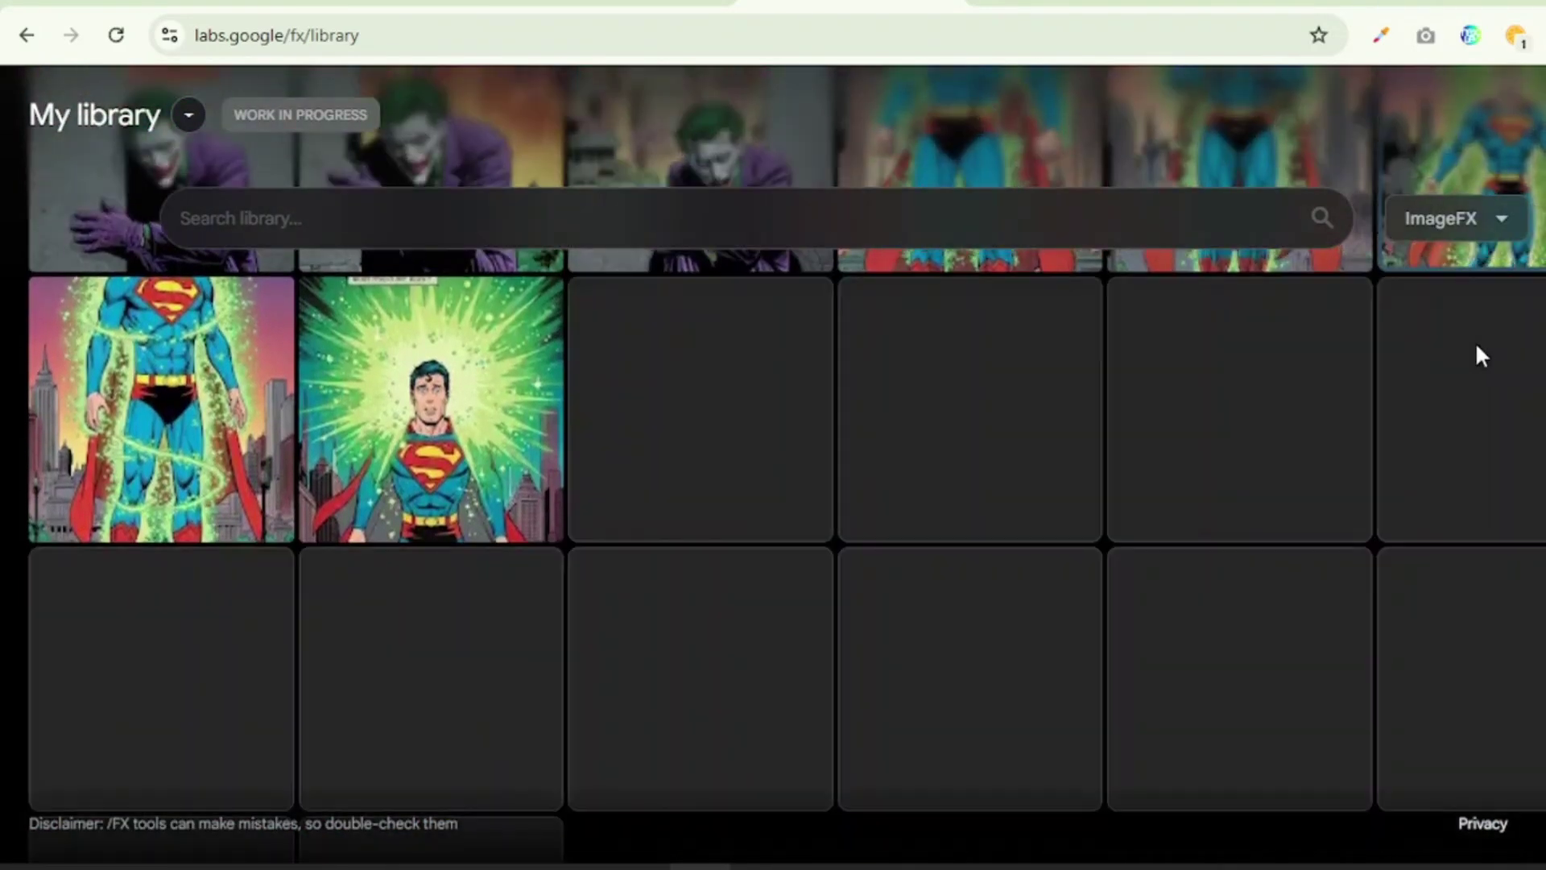
scroll(1478, 356, down, 2)
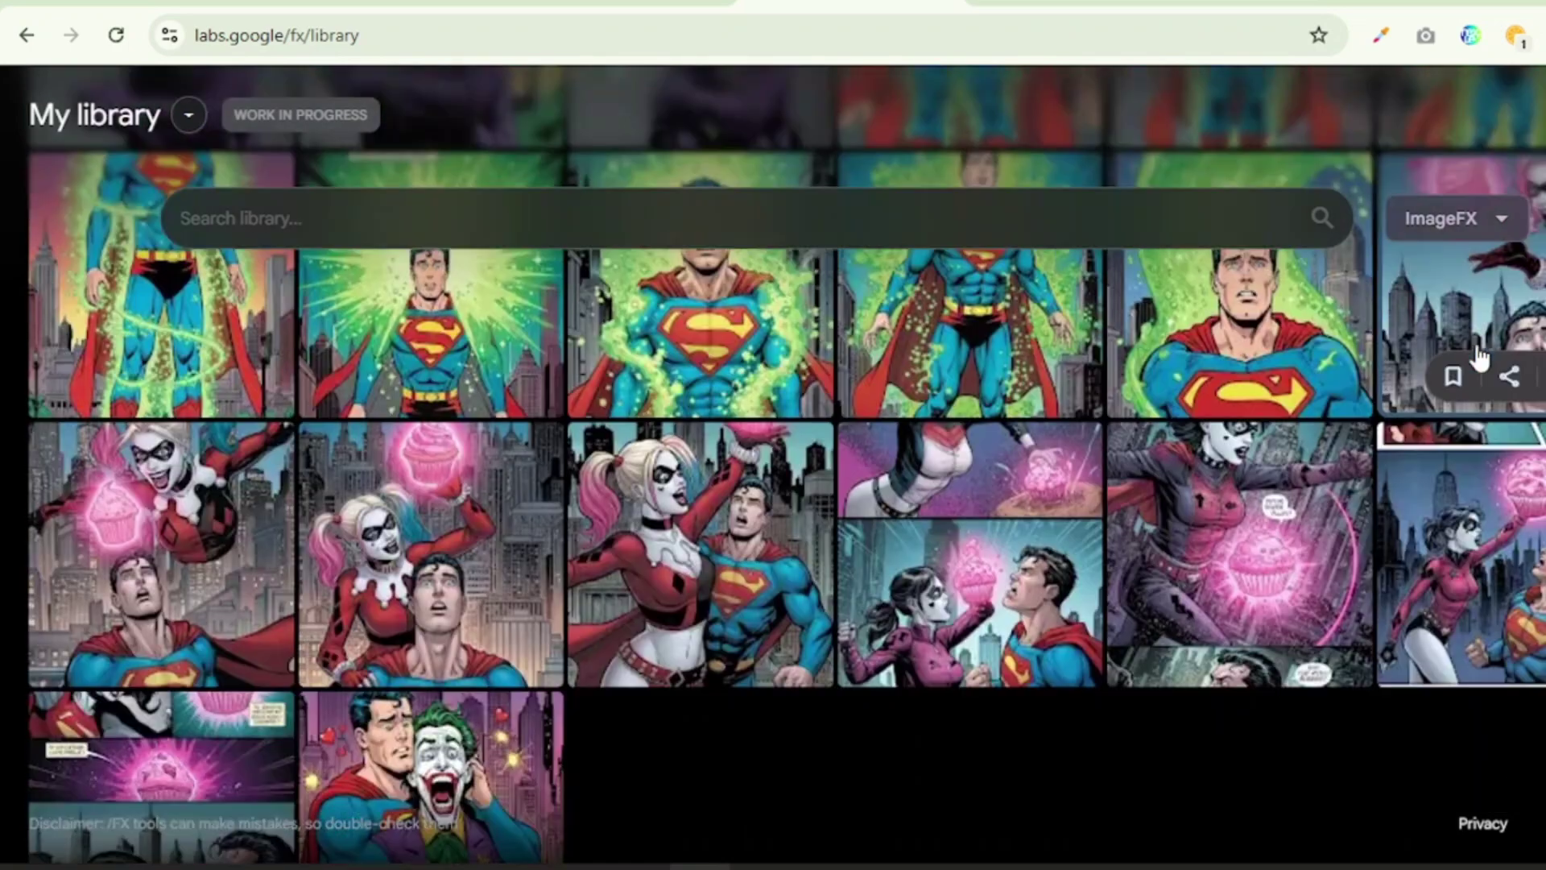
scroll(1479, 355, down, 2)
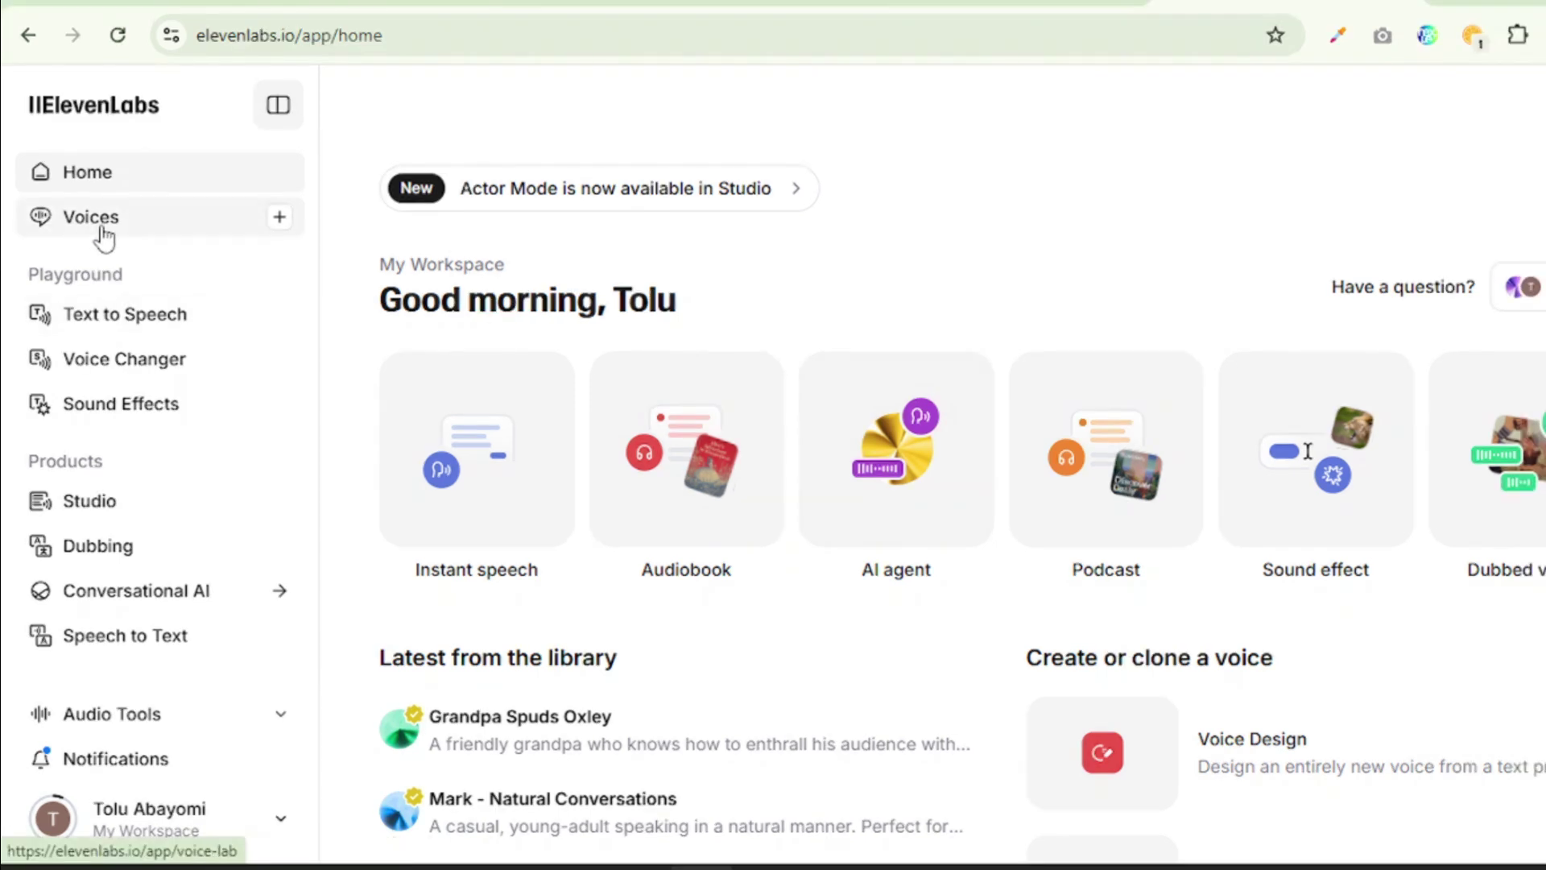
Open the ElevenLabs Voice Library filtered to English Characters & Animation voices
click(101, 232)
click(579, 113)
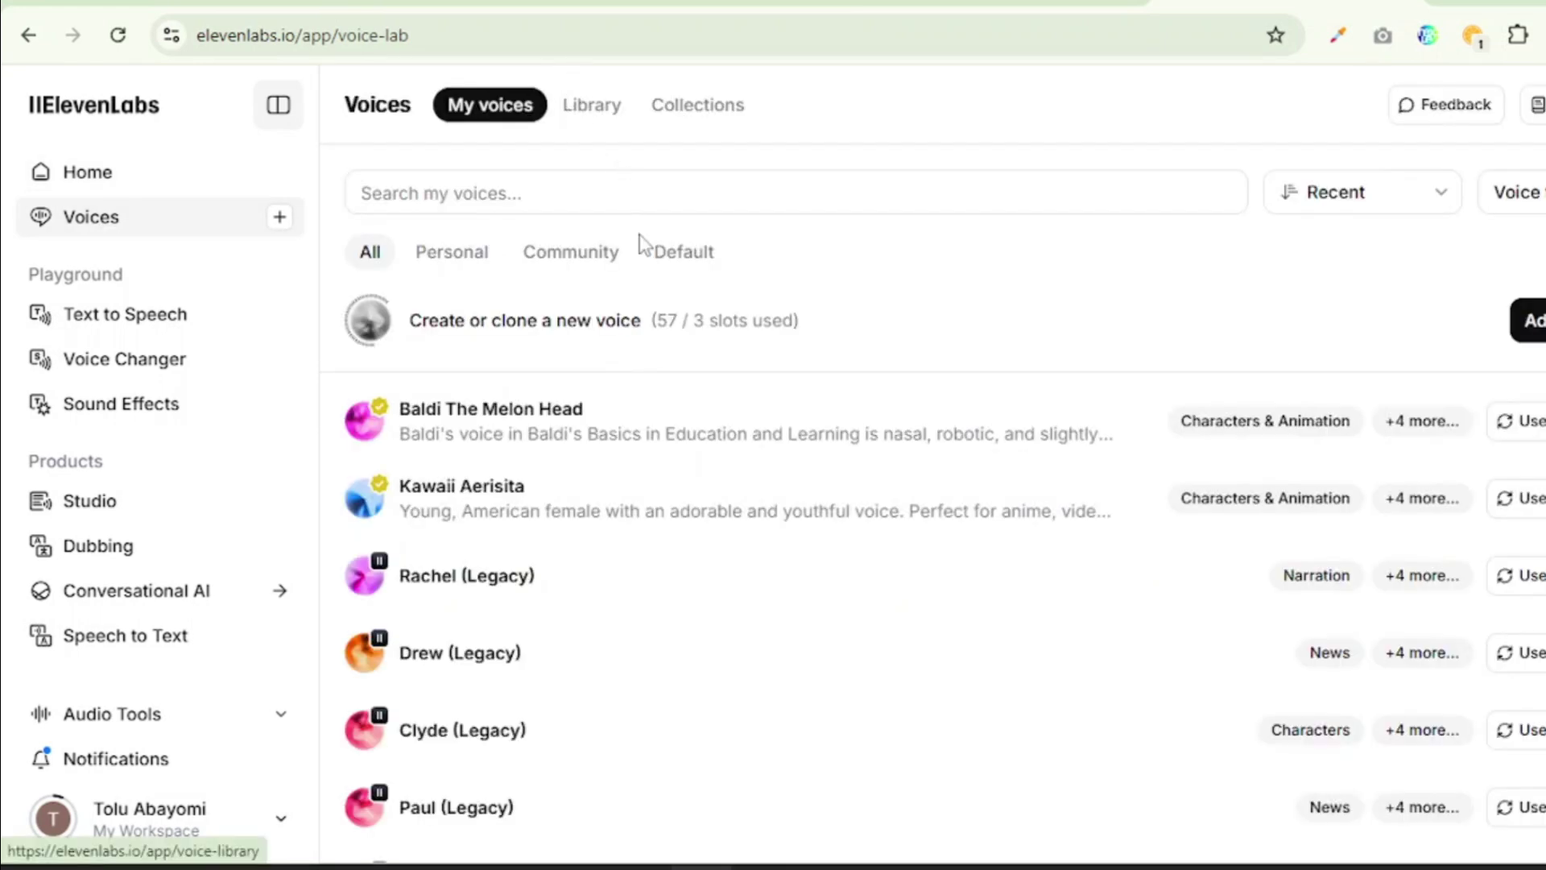
click(843, 257)
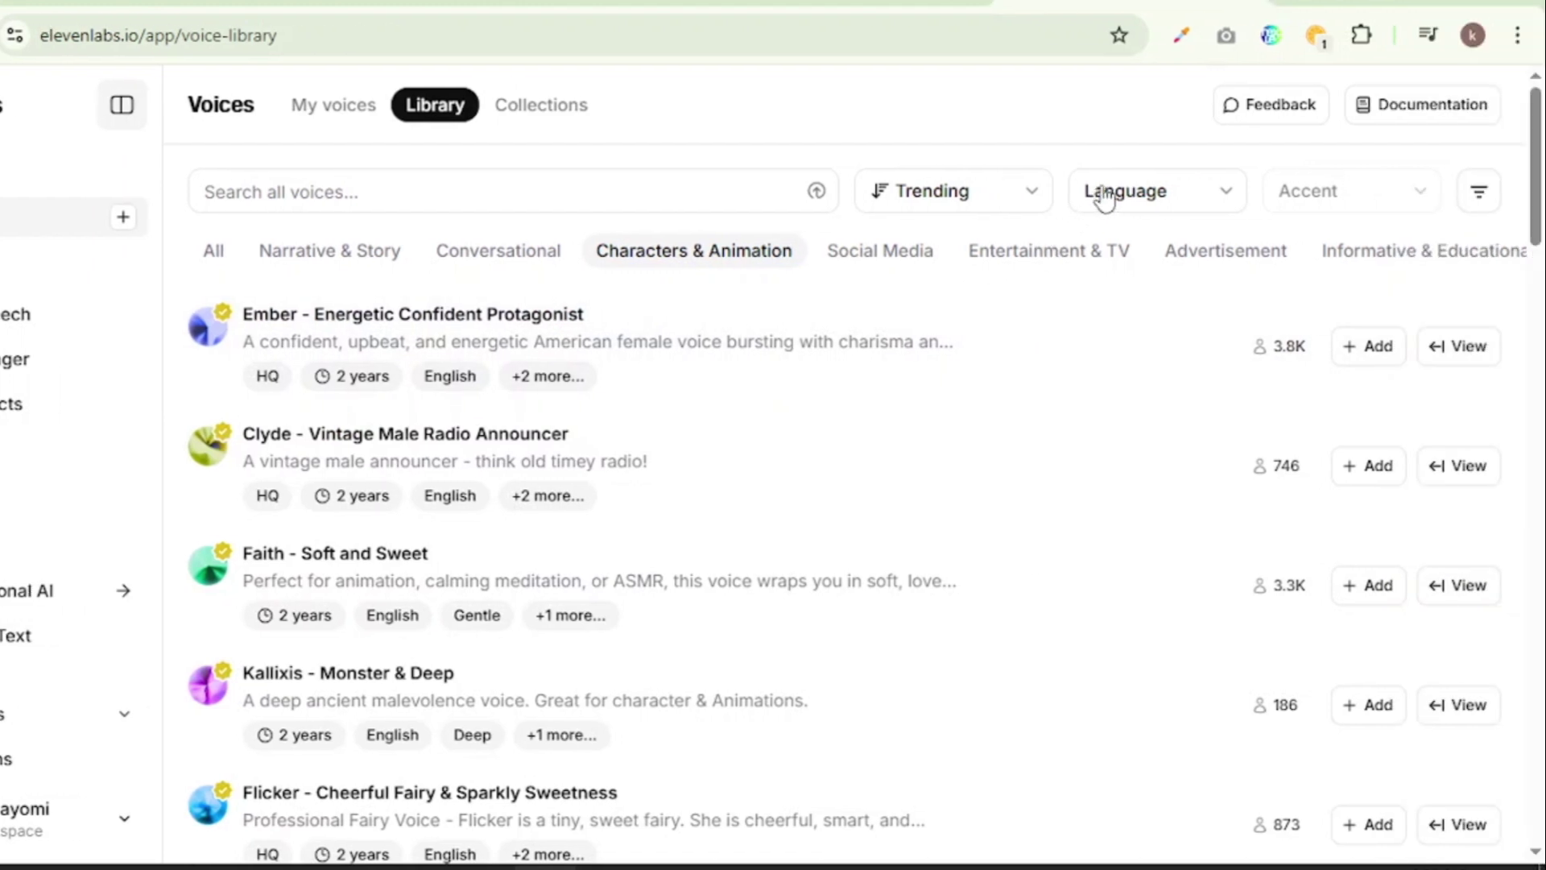
click(1199, 195)
scroll(1109, 415, down, 5)
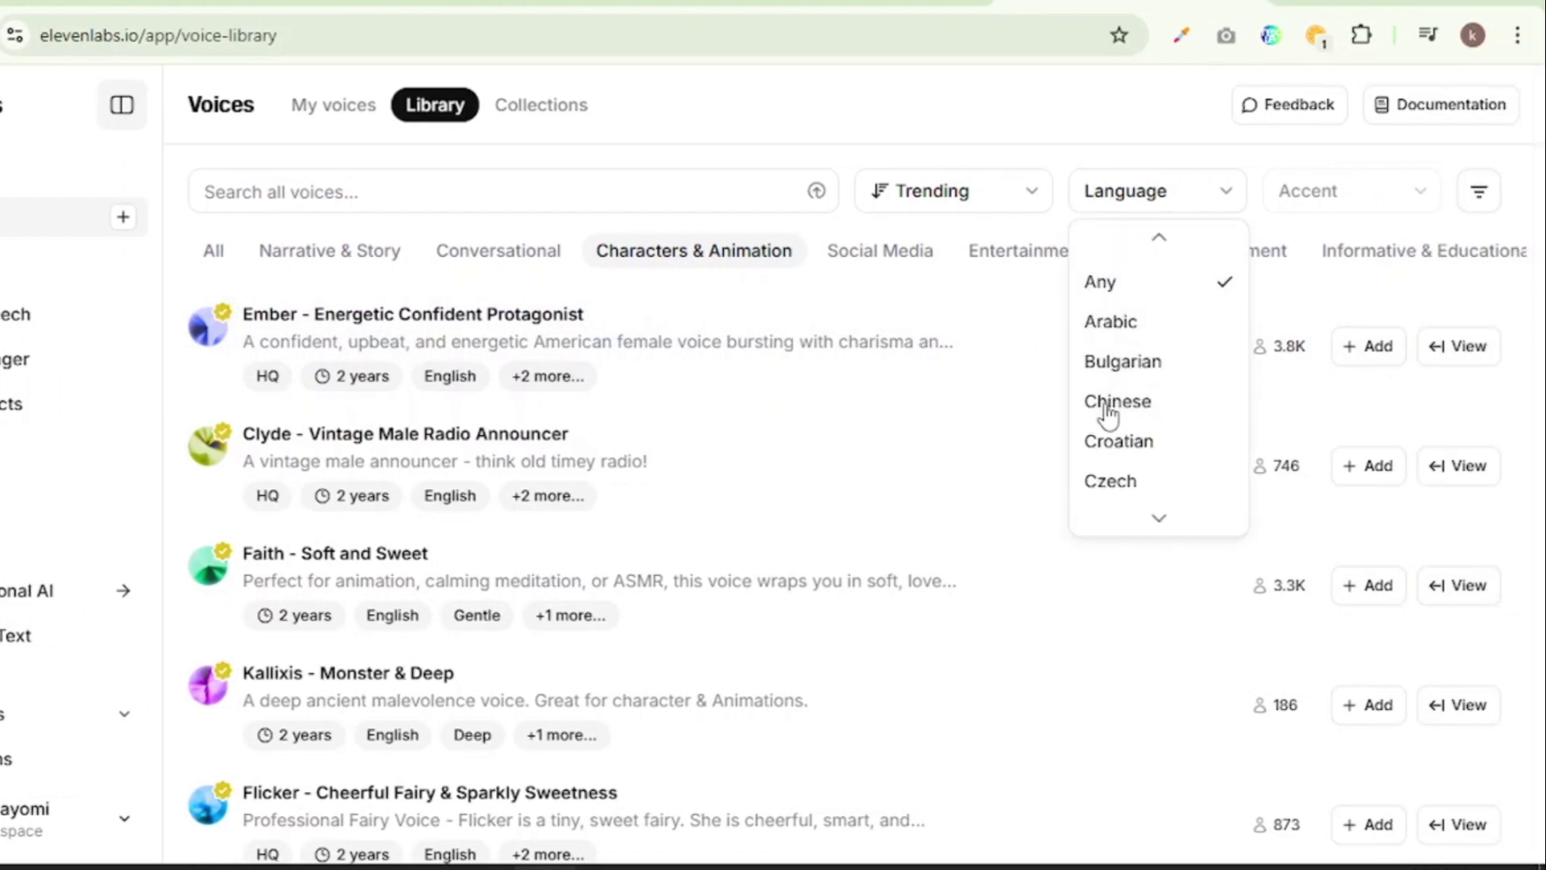
click(1097, 403)
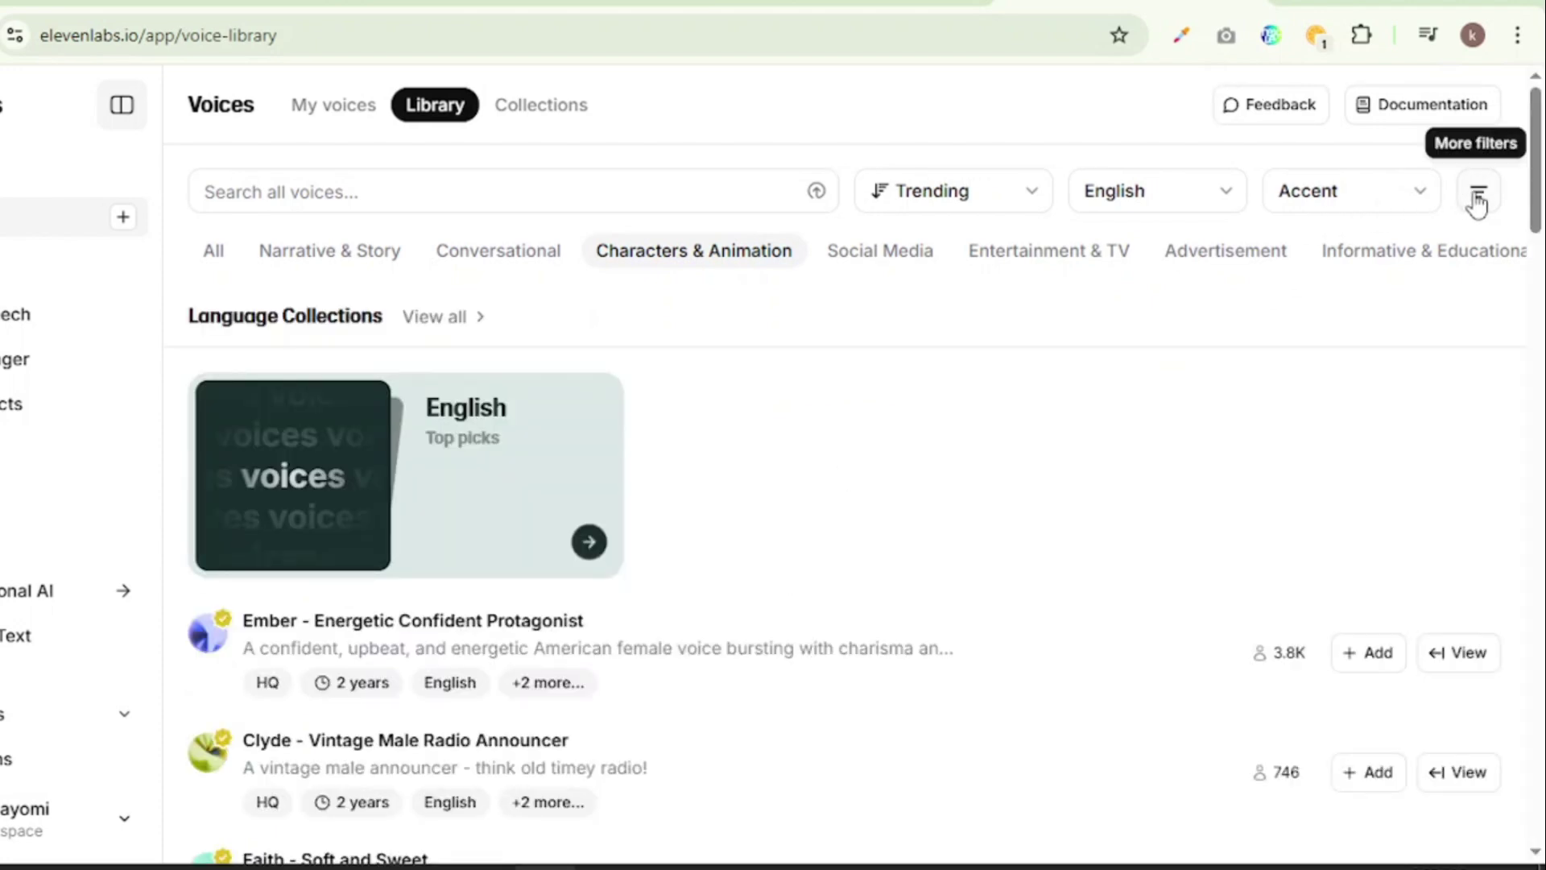
Set the gender filter to Female and scroll through the matching voices
click(1475, 199)
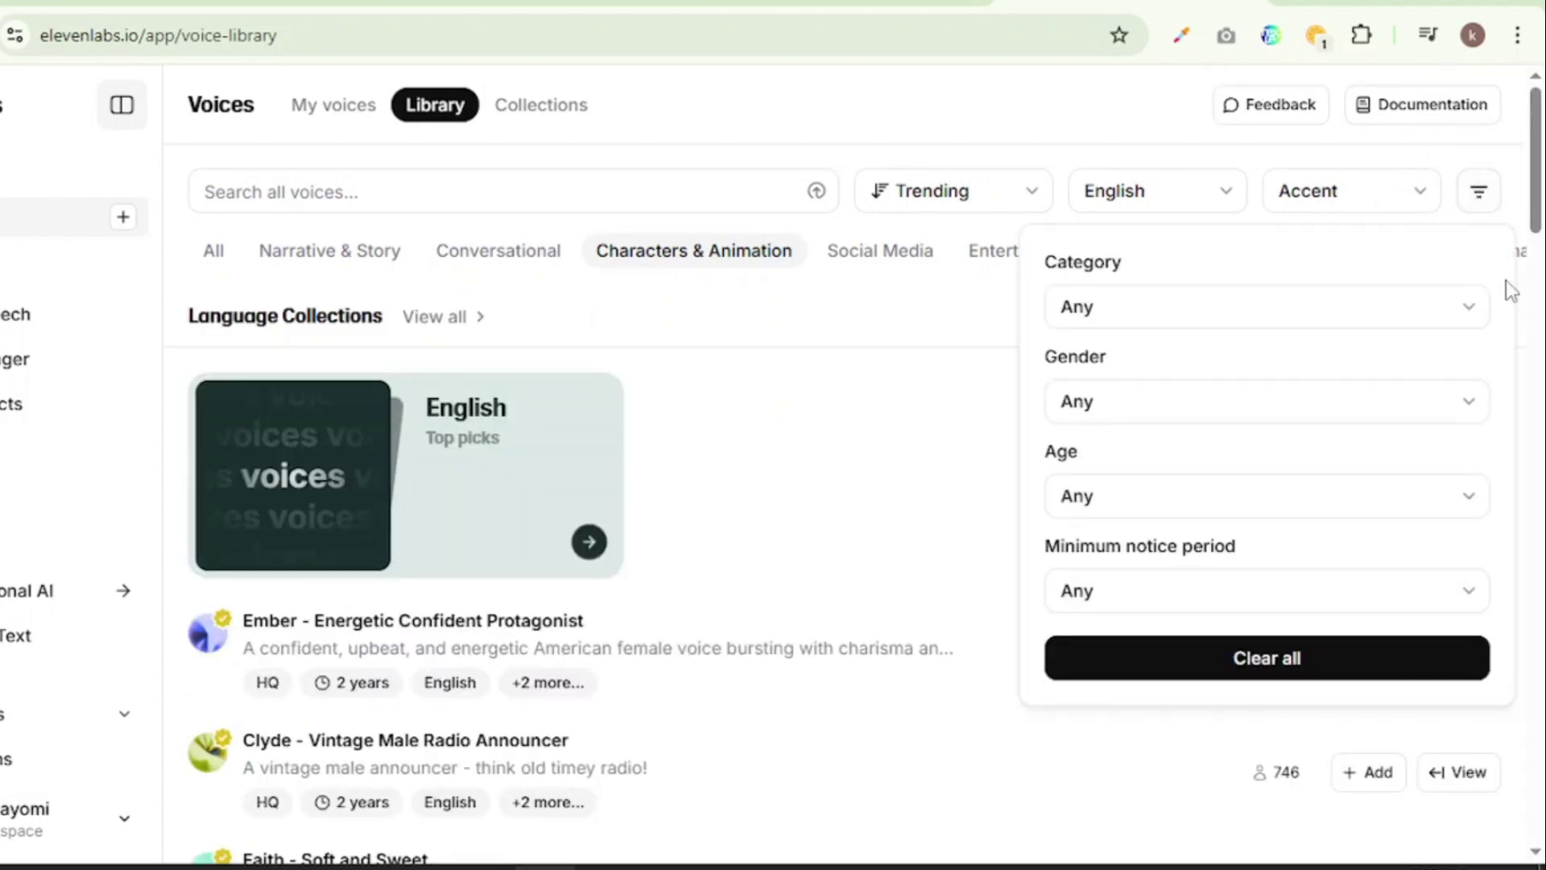
click(1092, 403)
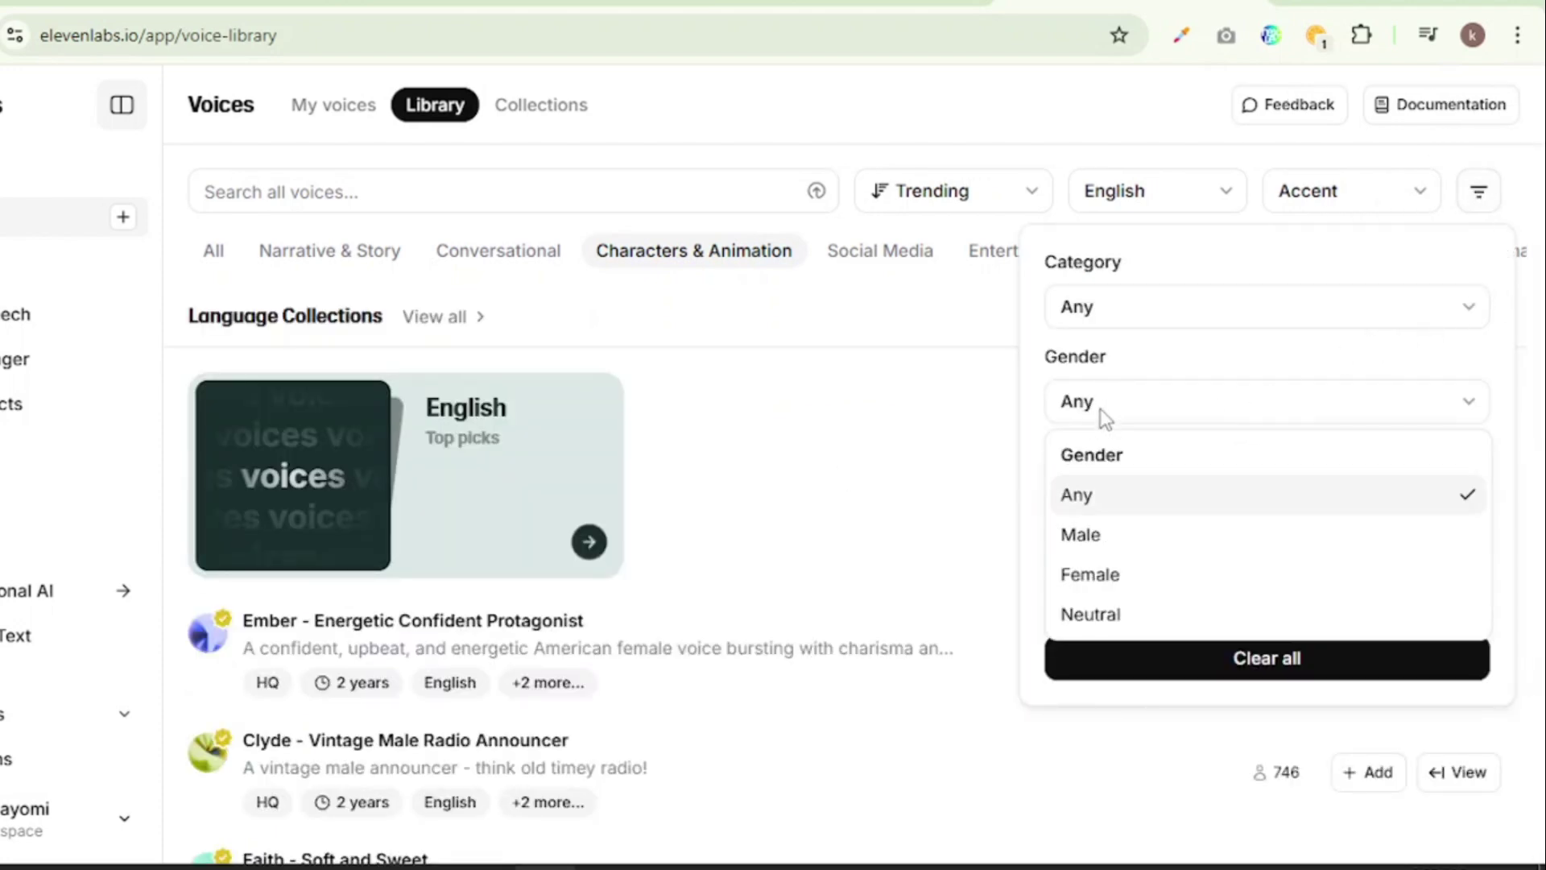
click(1114, 580)
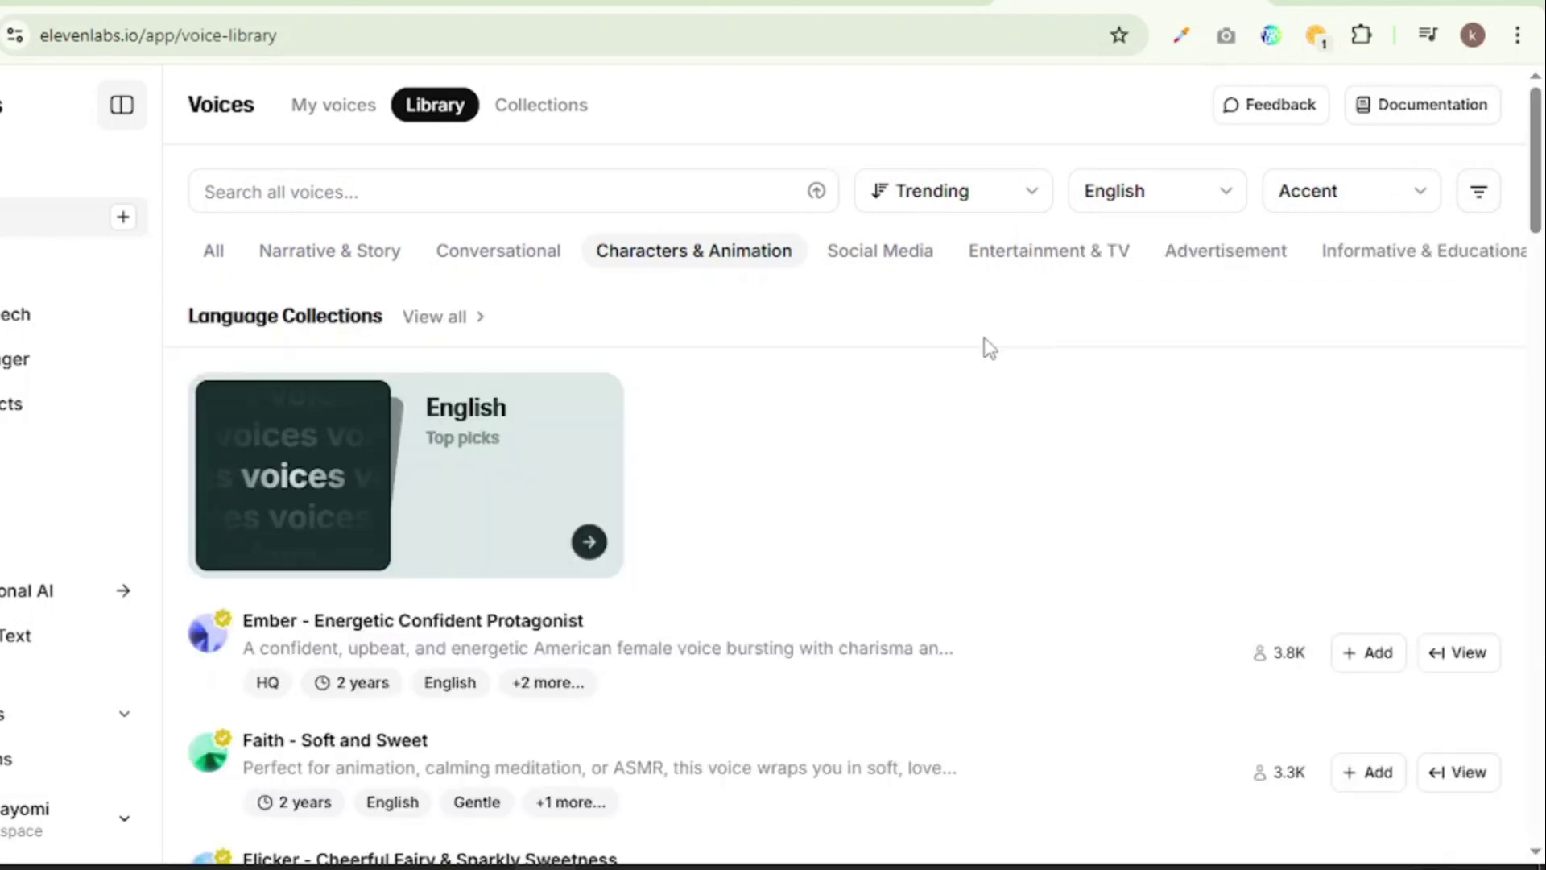
scroll(880, 390, down, 2)
scroll(612, 603, down, 2)
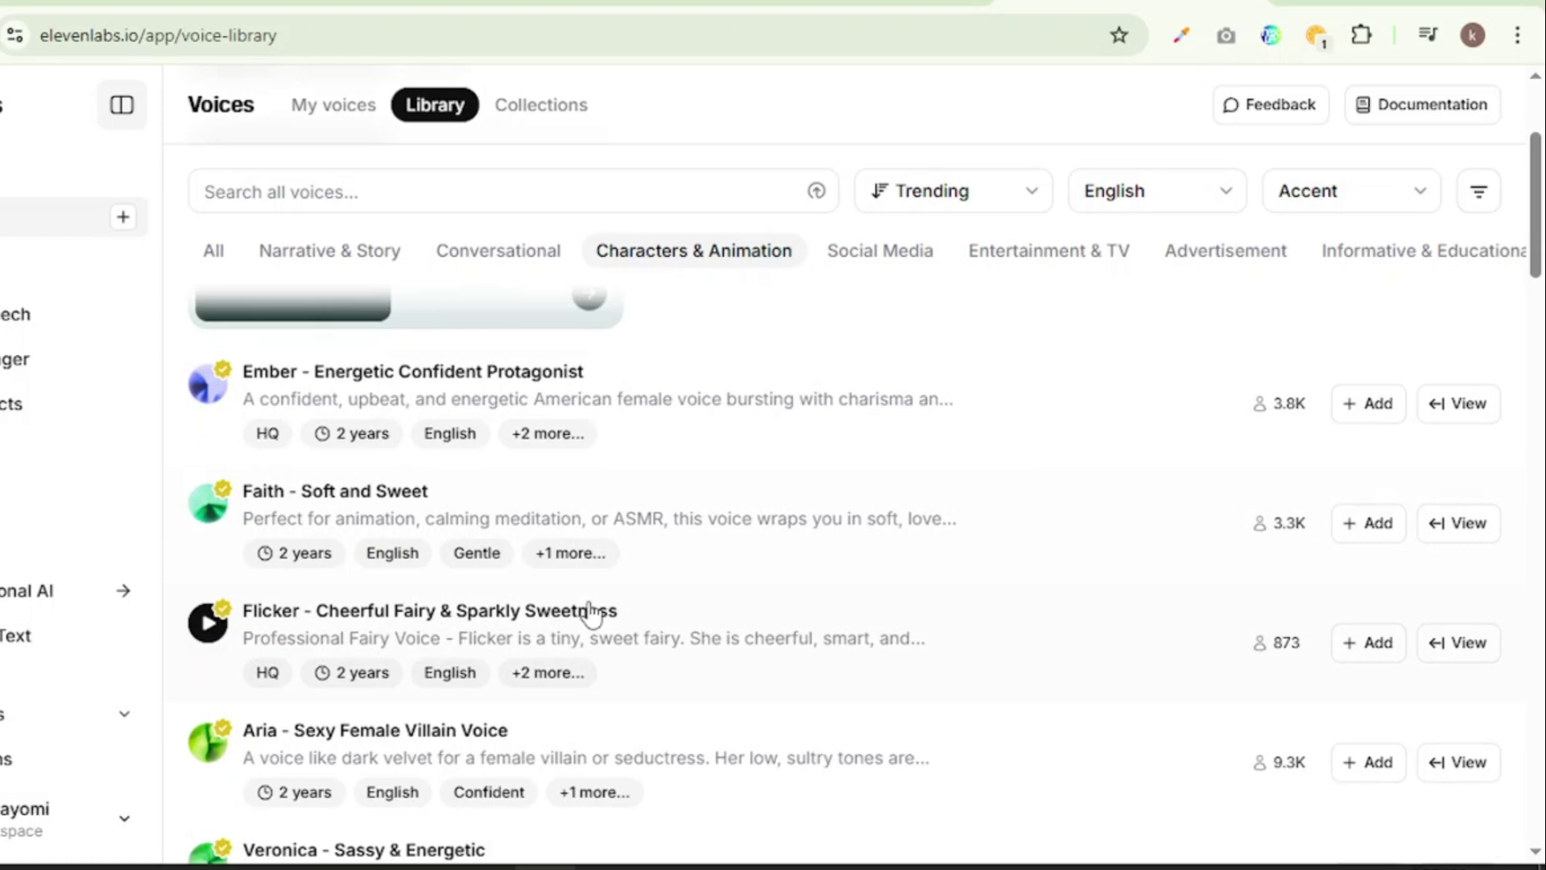
scroll(588, 620, down, 5)
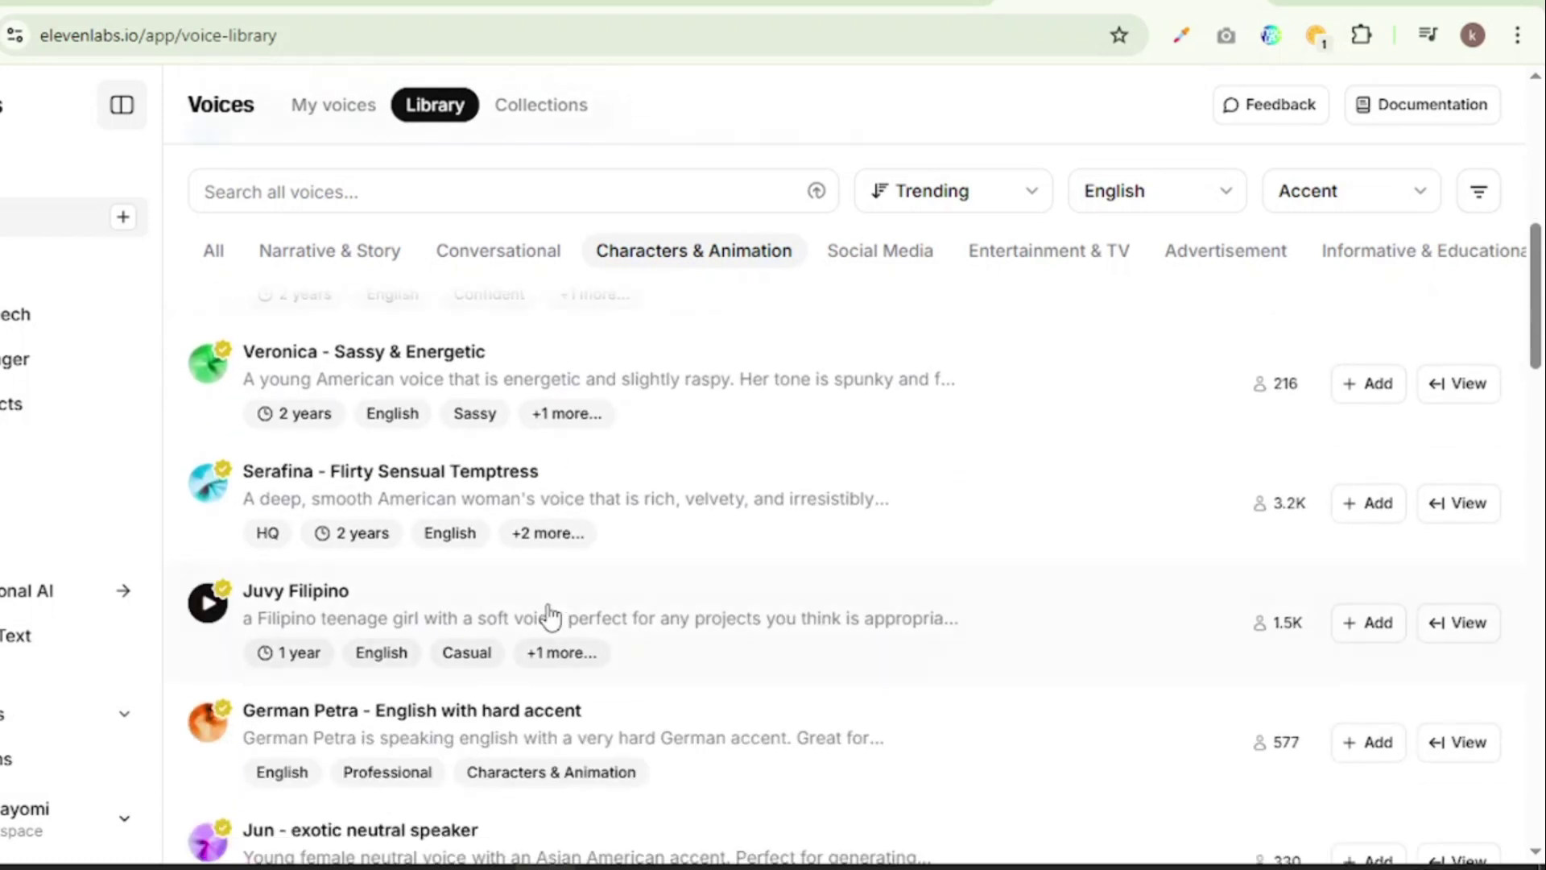
scroll(550, 618, down, 3)
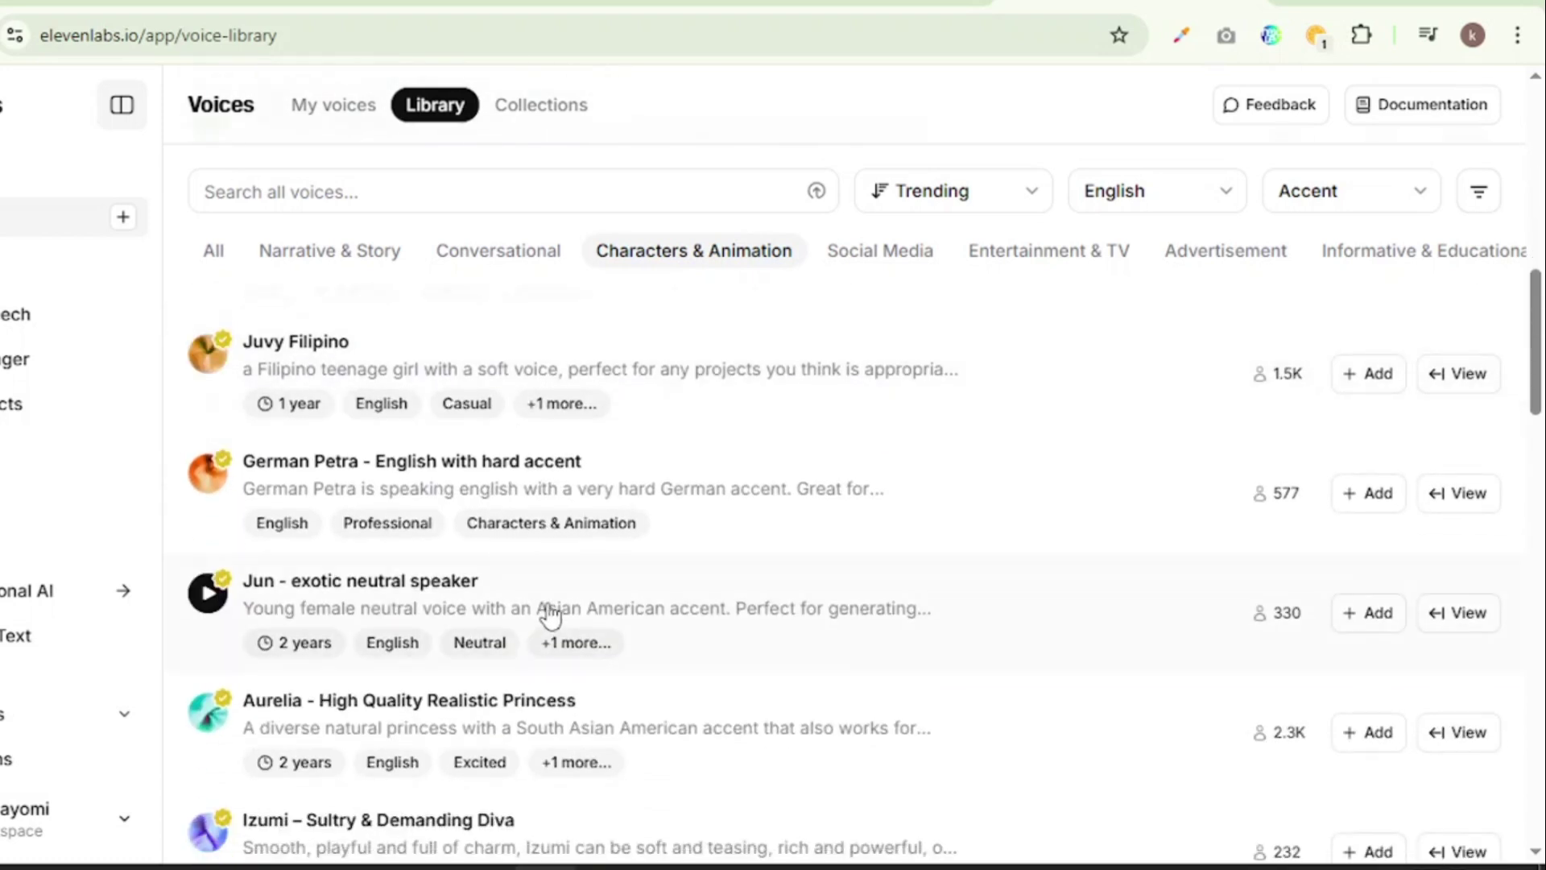
scroll(551, 616, down, 2)
scroll(542, 618, up, 1)
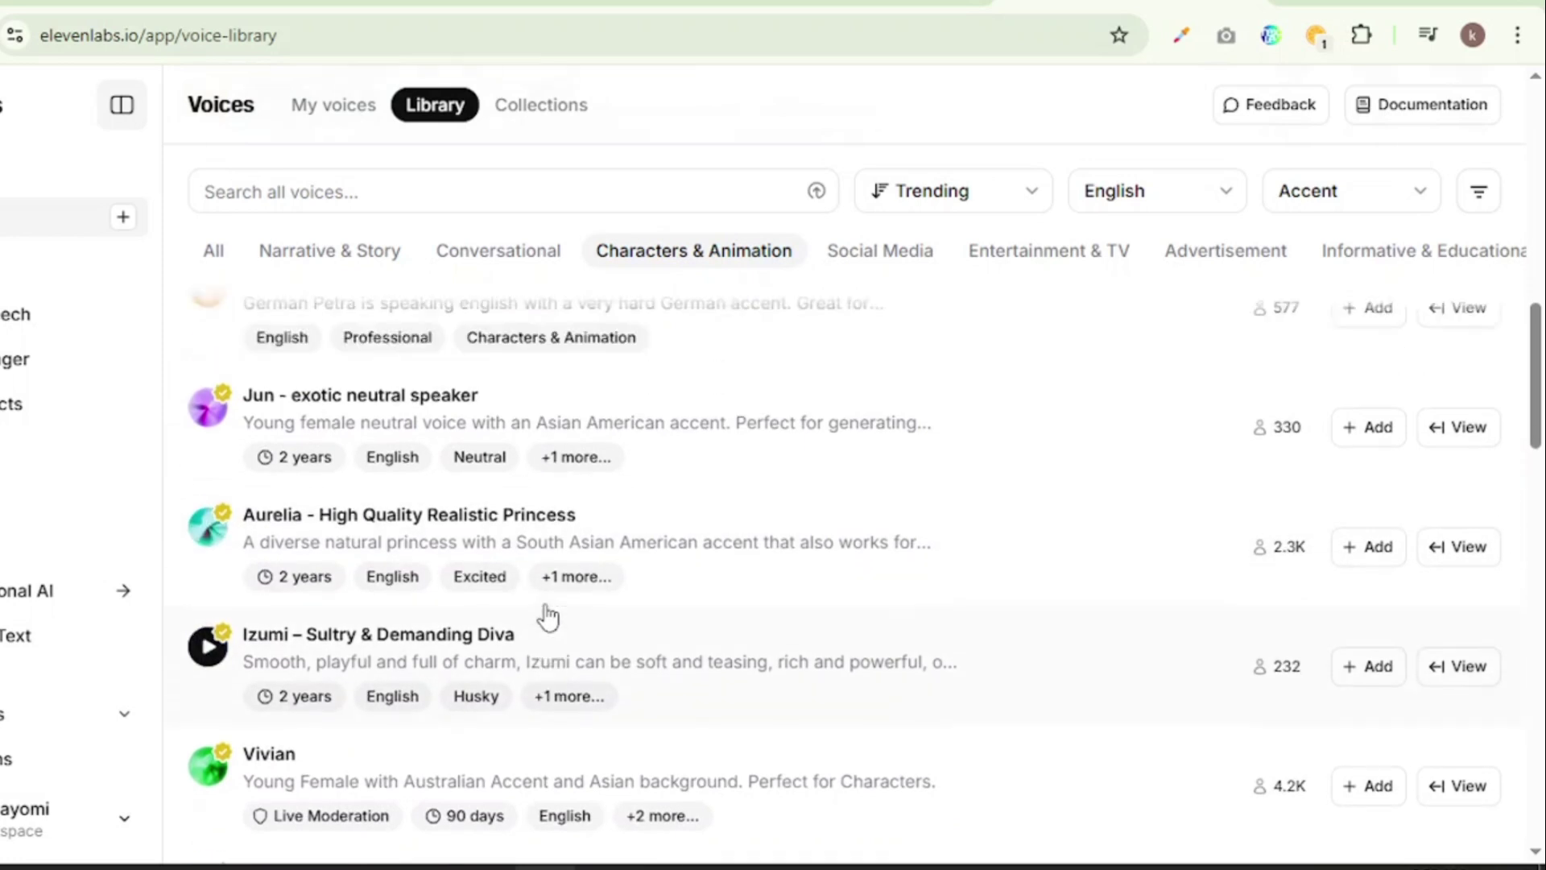
scroll(244, 429, down, 5)
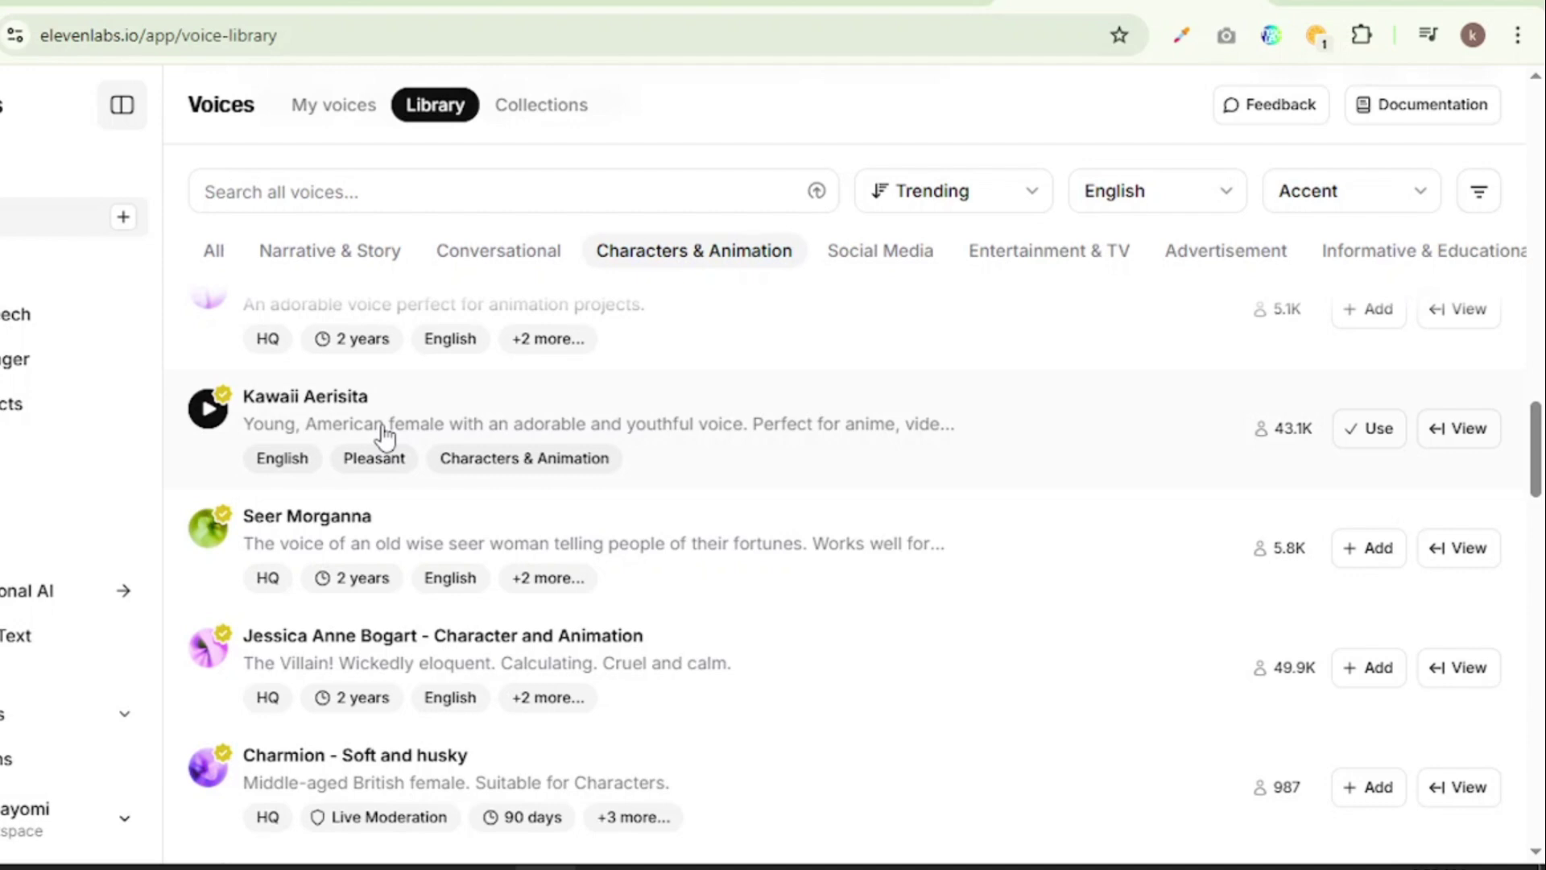
Switch the gender filter to Male and browse voices like Marshal - Toon Character
click(1477, 197)
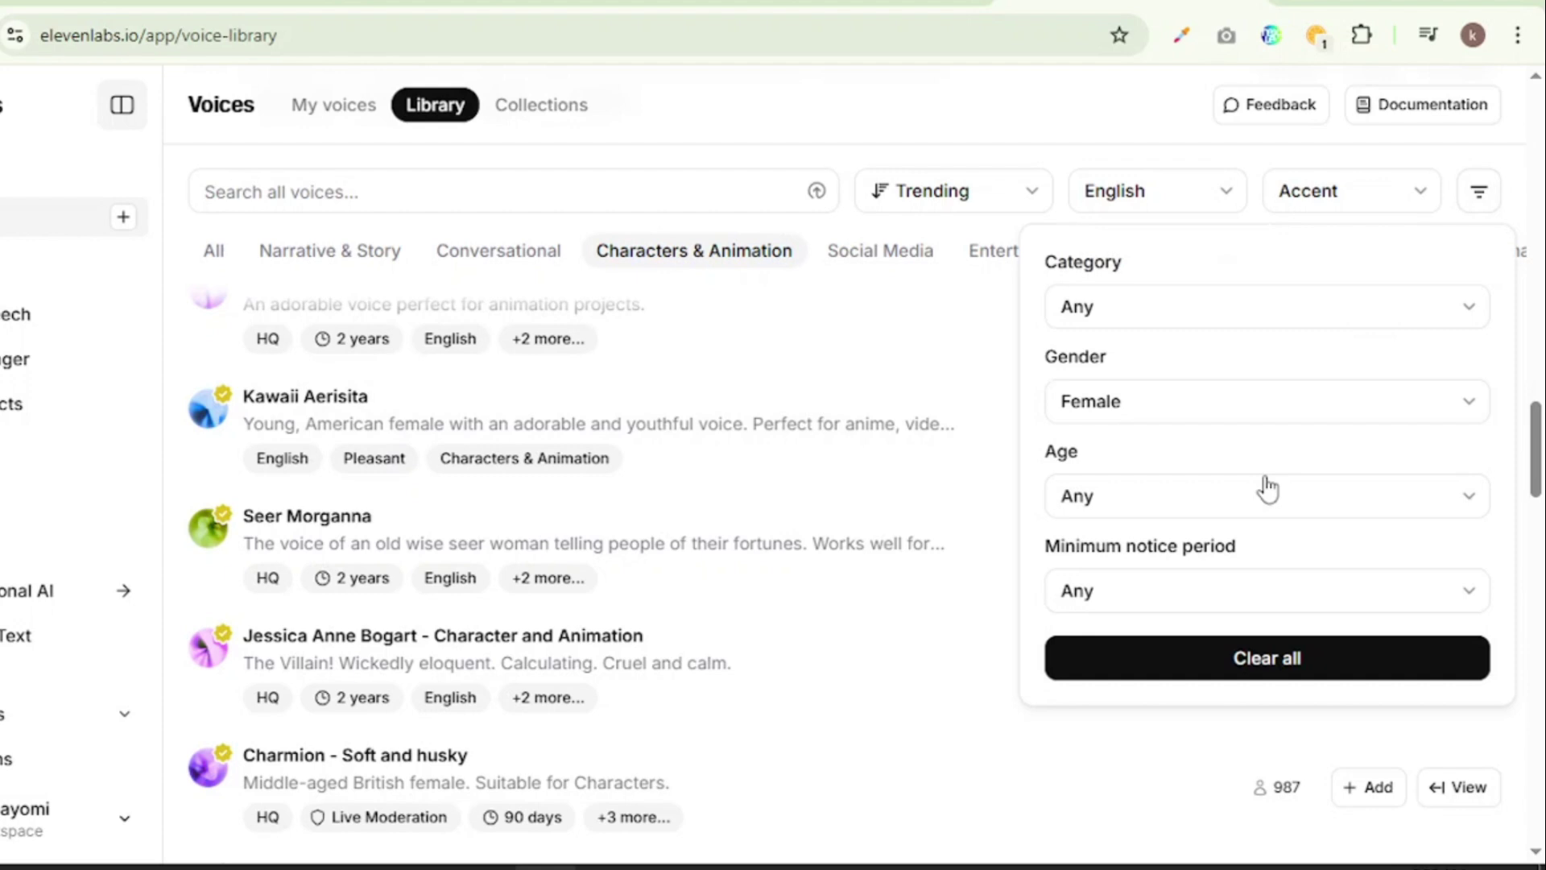
click(1145, 419)
click(949, 583)
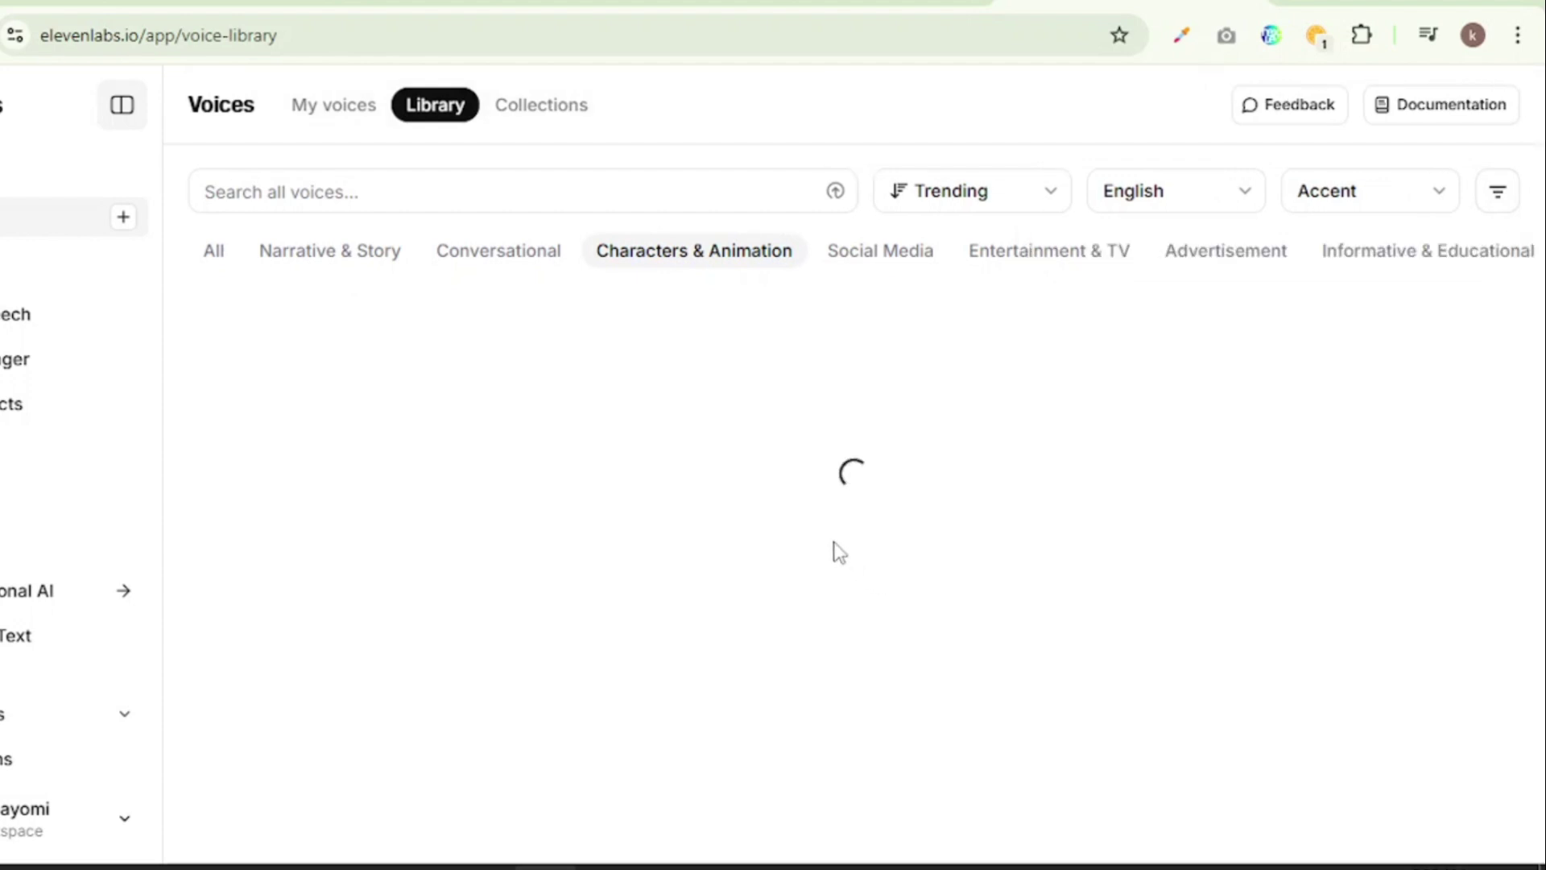
scroll(635, 535, down, 3)
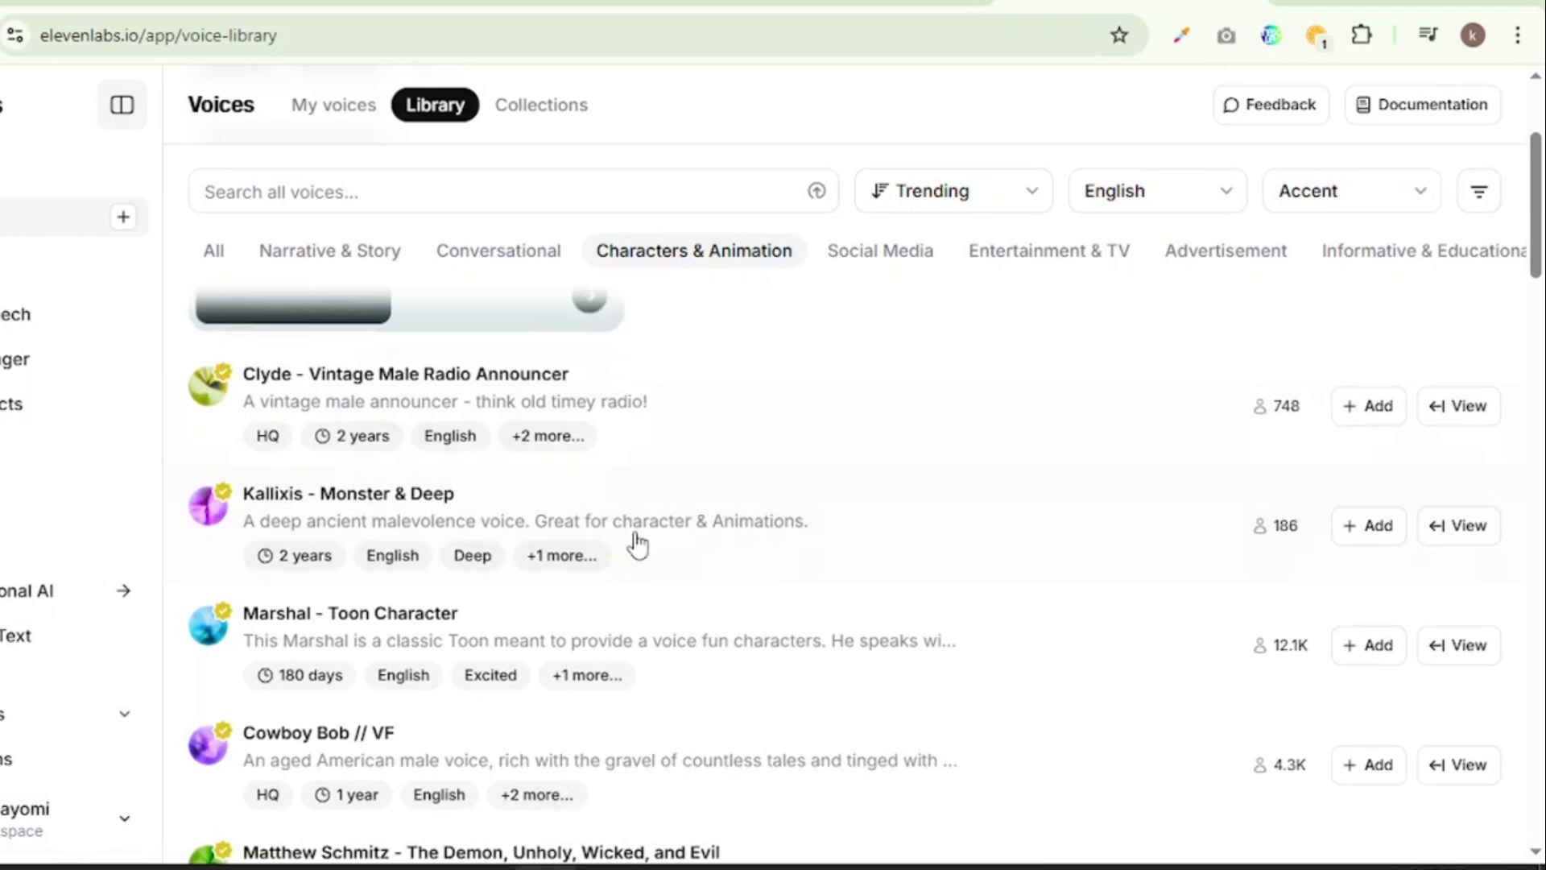
scroll(638, 544, down, 3)
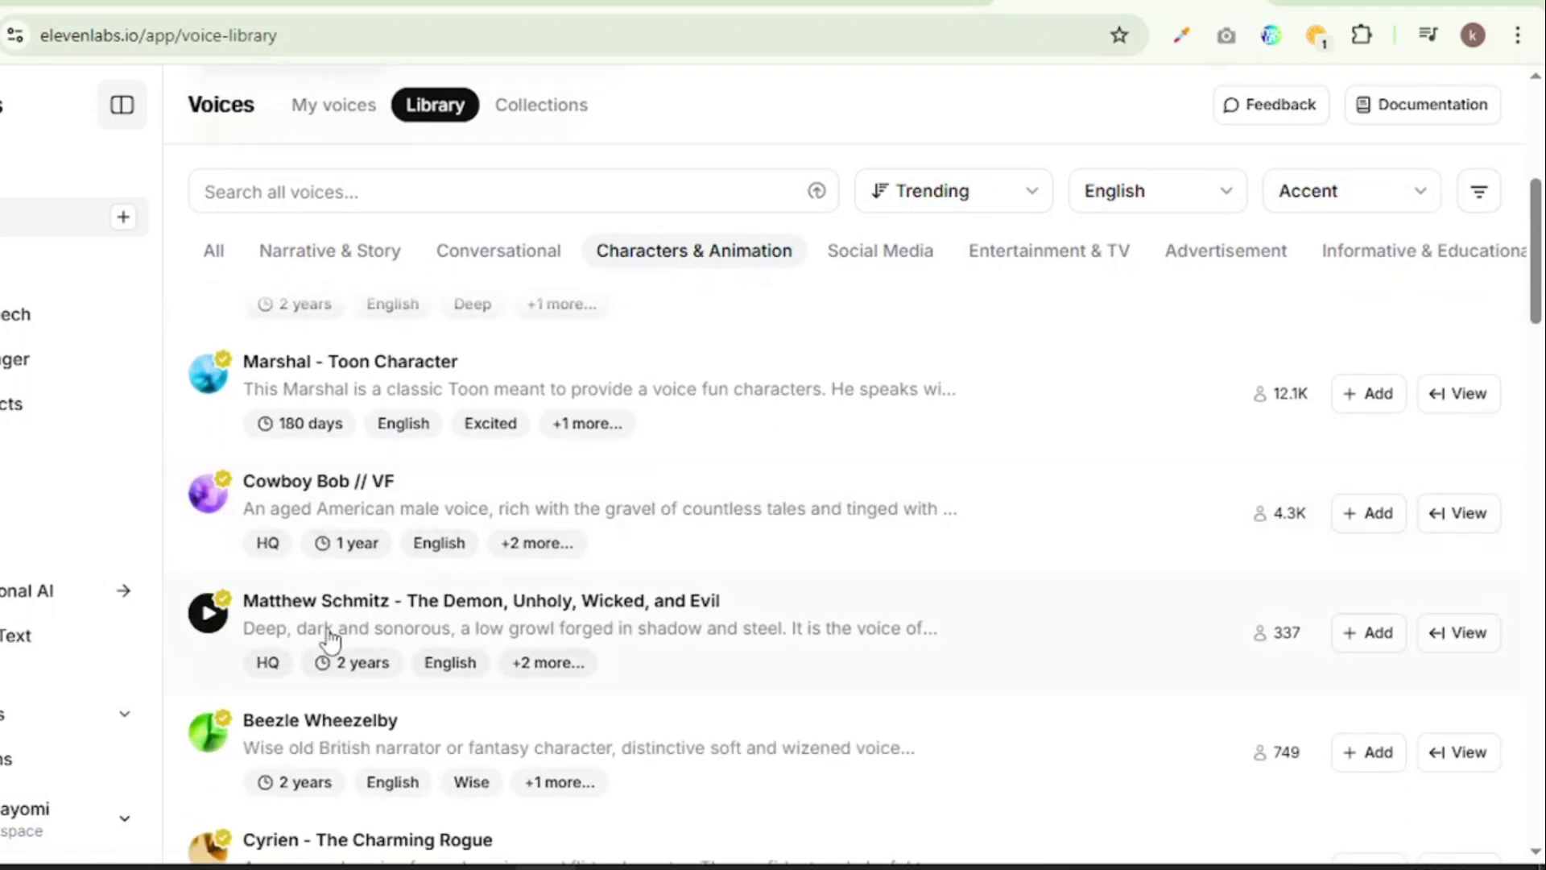
Paste "It's finally readyyy~" into Text to Speech, pick Kawaii Aerisita, then generate and regenerate it
click(129, 322)
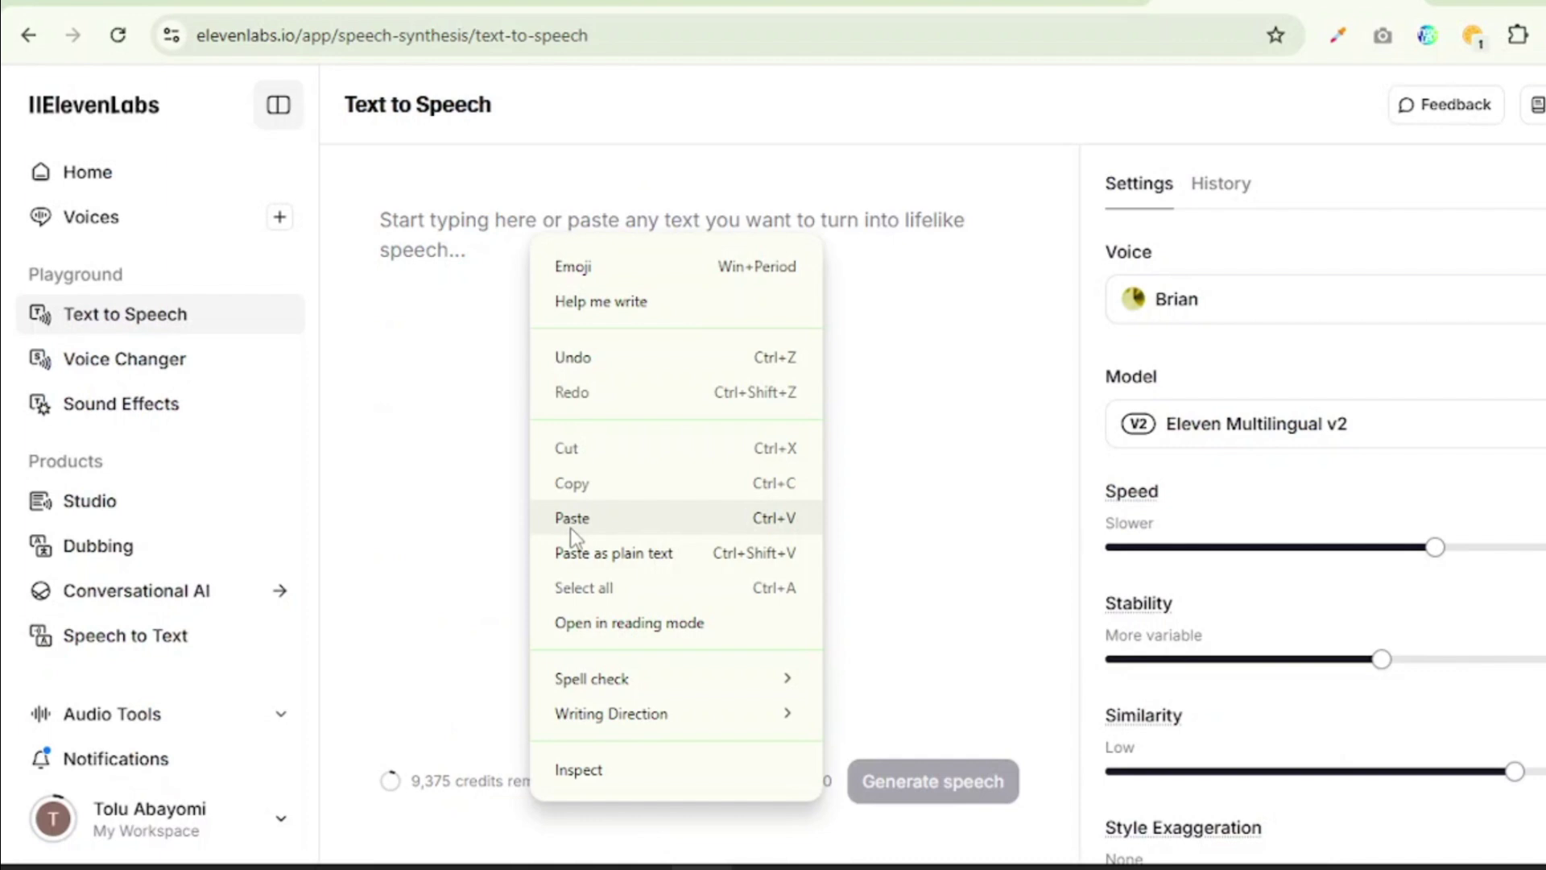
click(573, 518)
click(1204, 310)
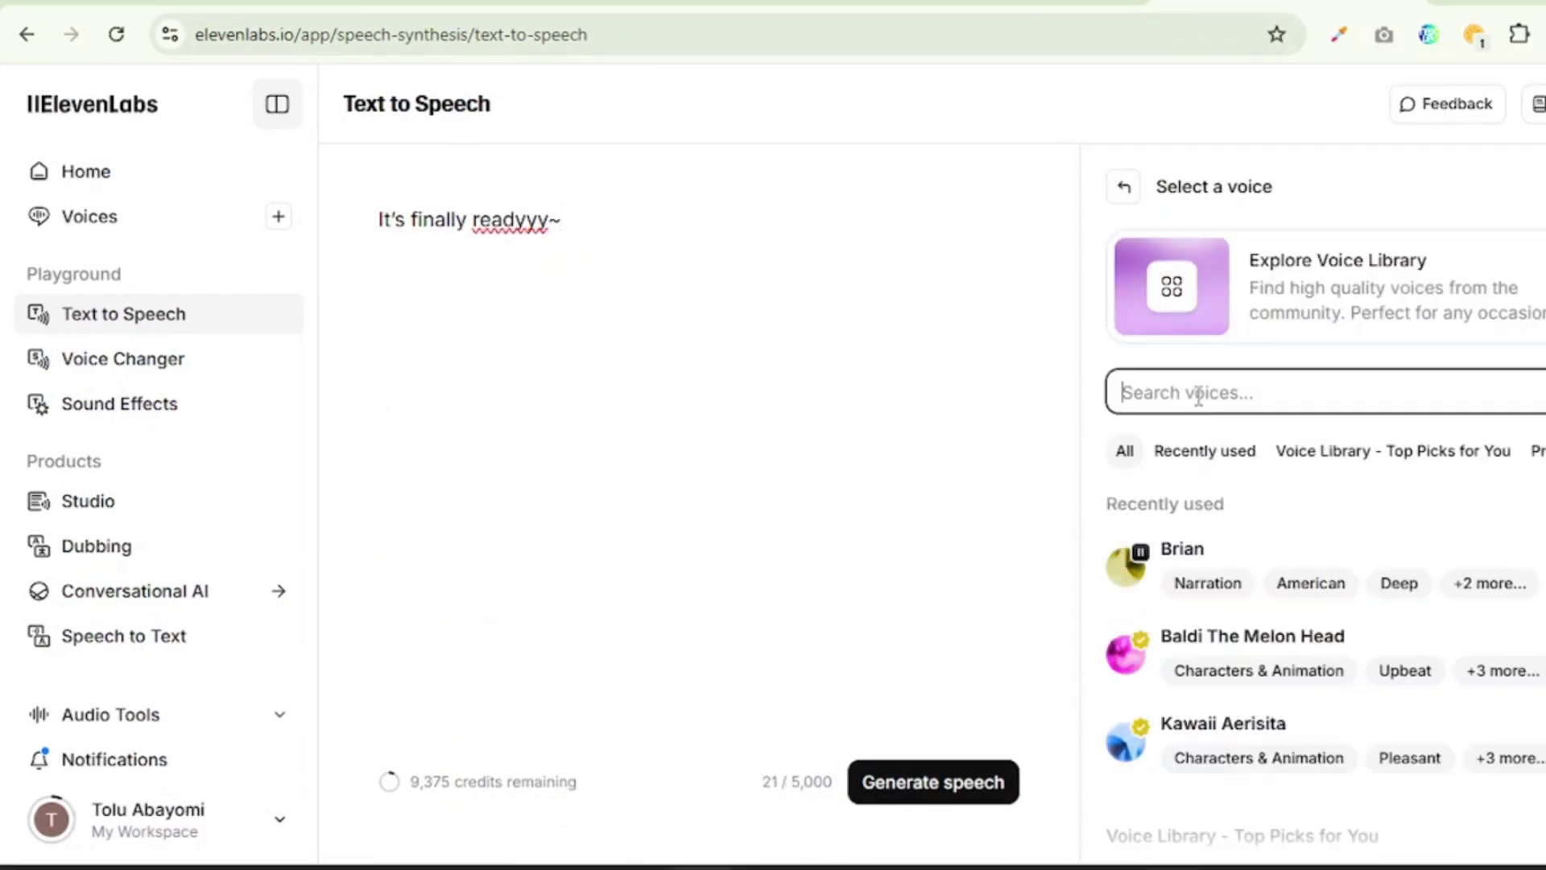
scroll(1216, 604, down, 2)
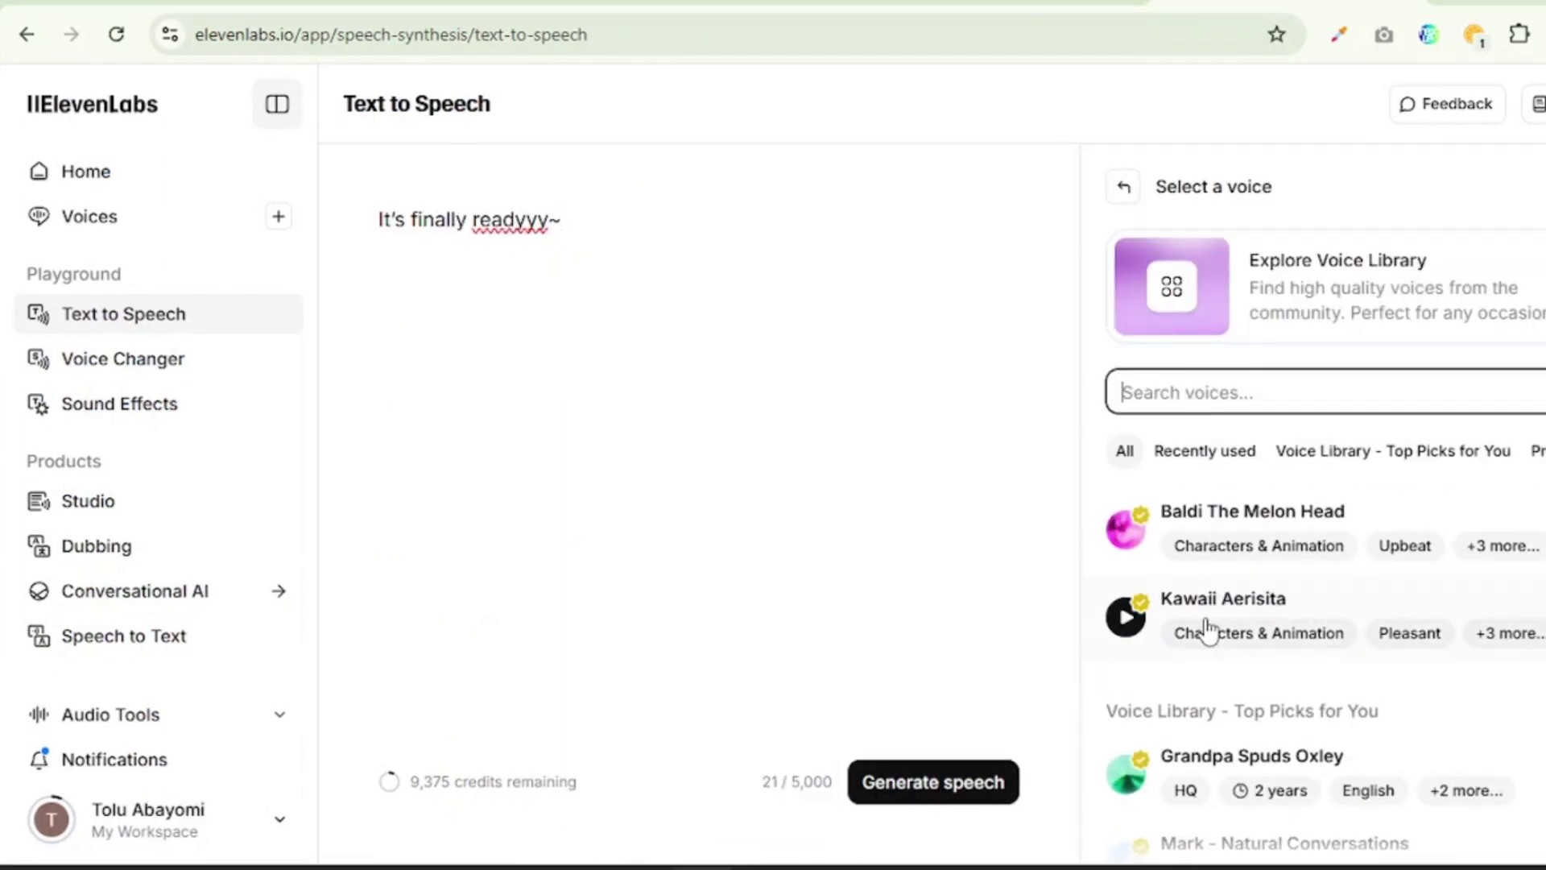
click(1206, 624)
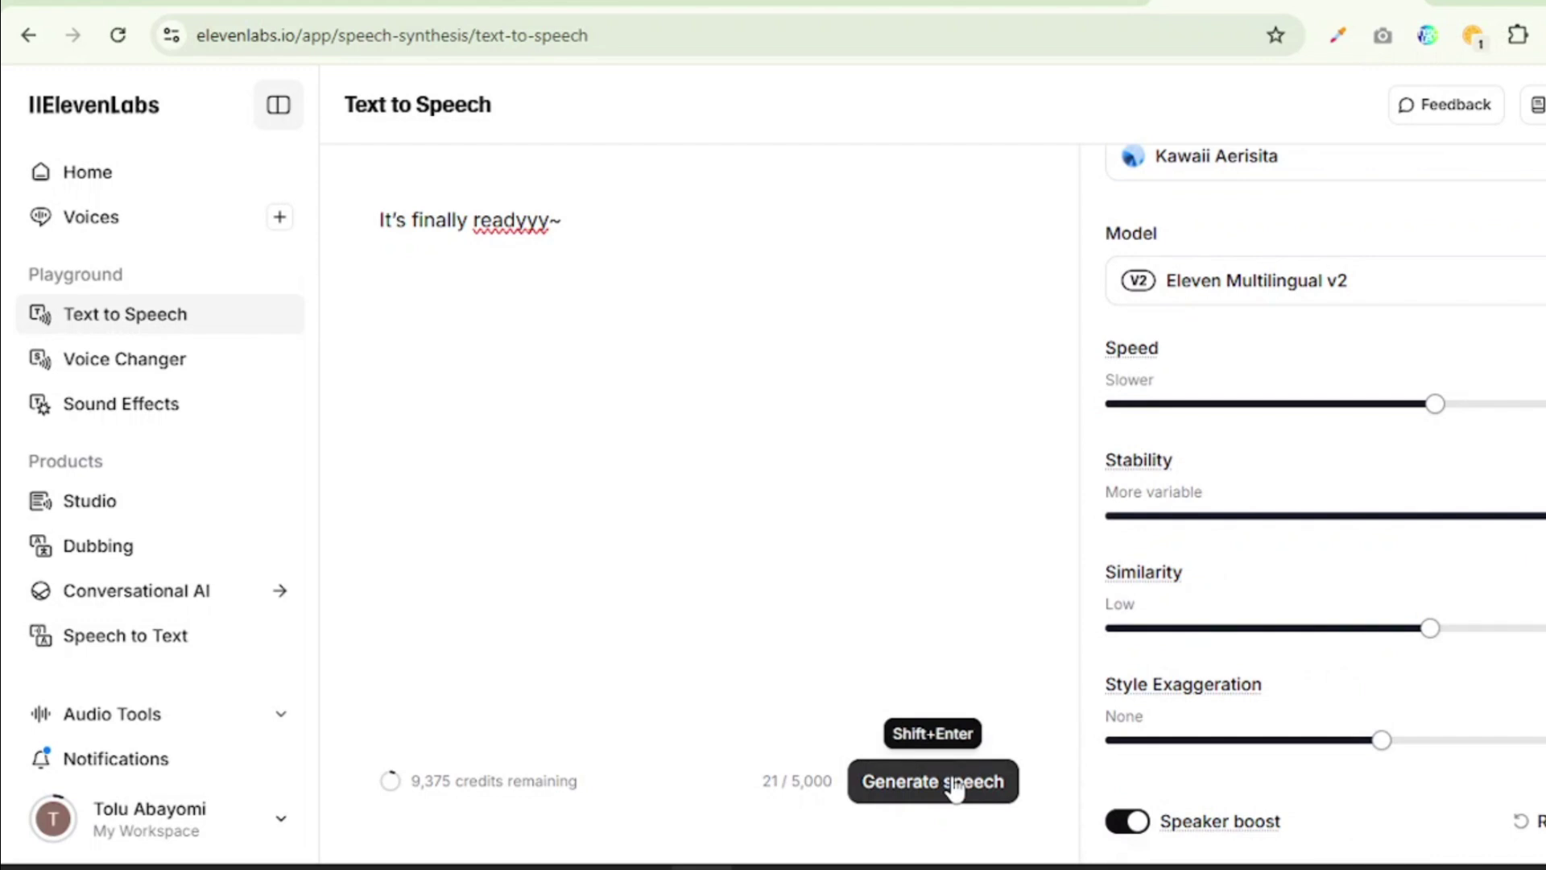
click(956, 790)
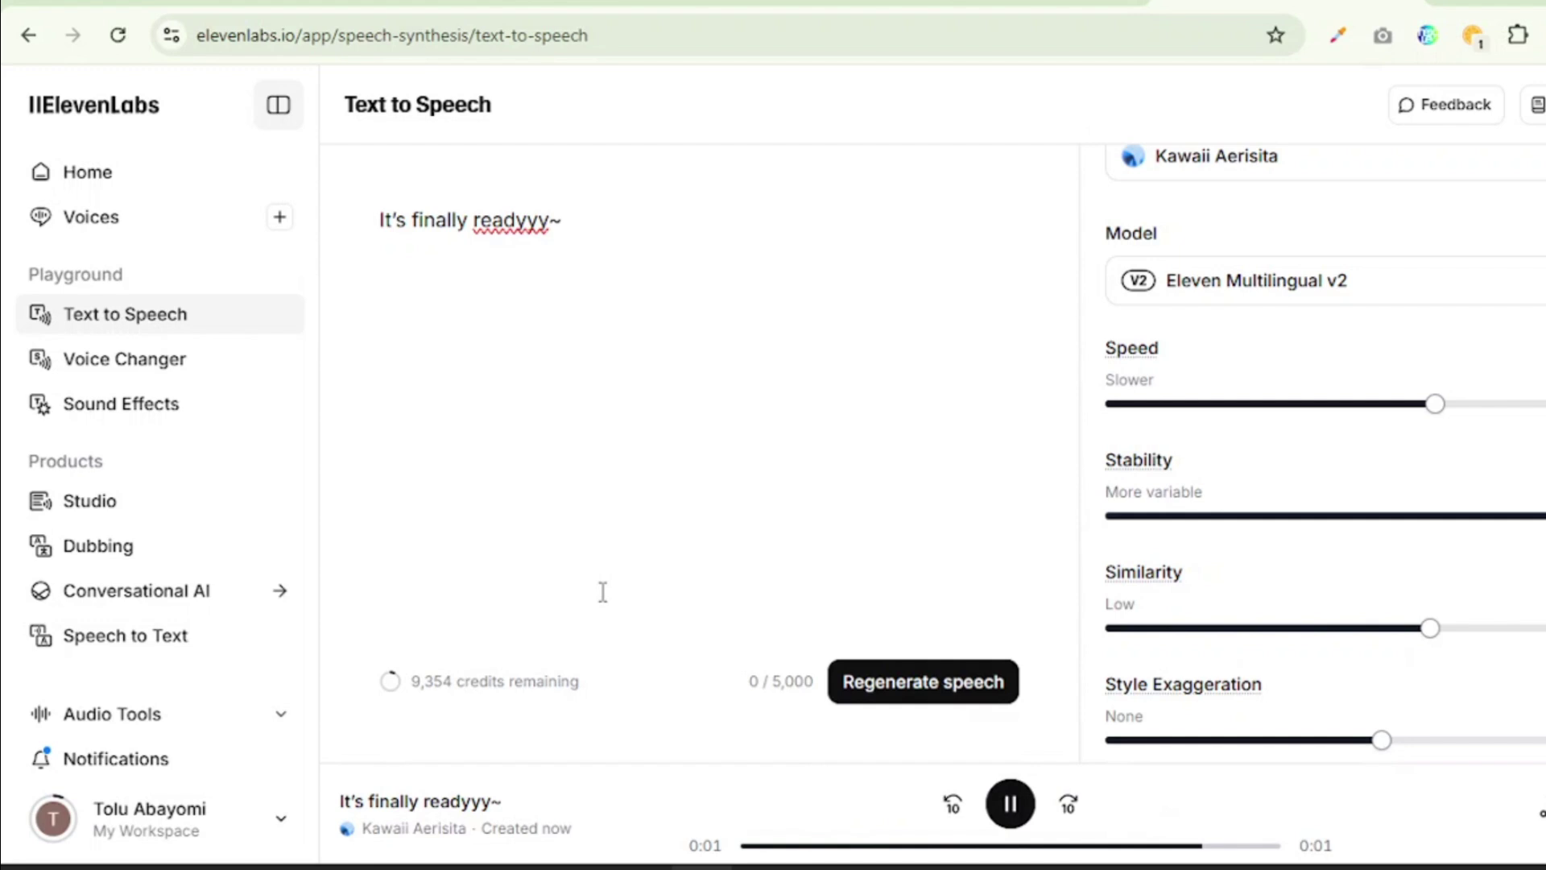
click(947, 691)
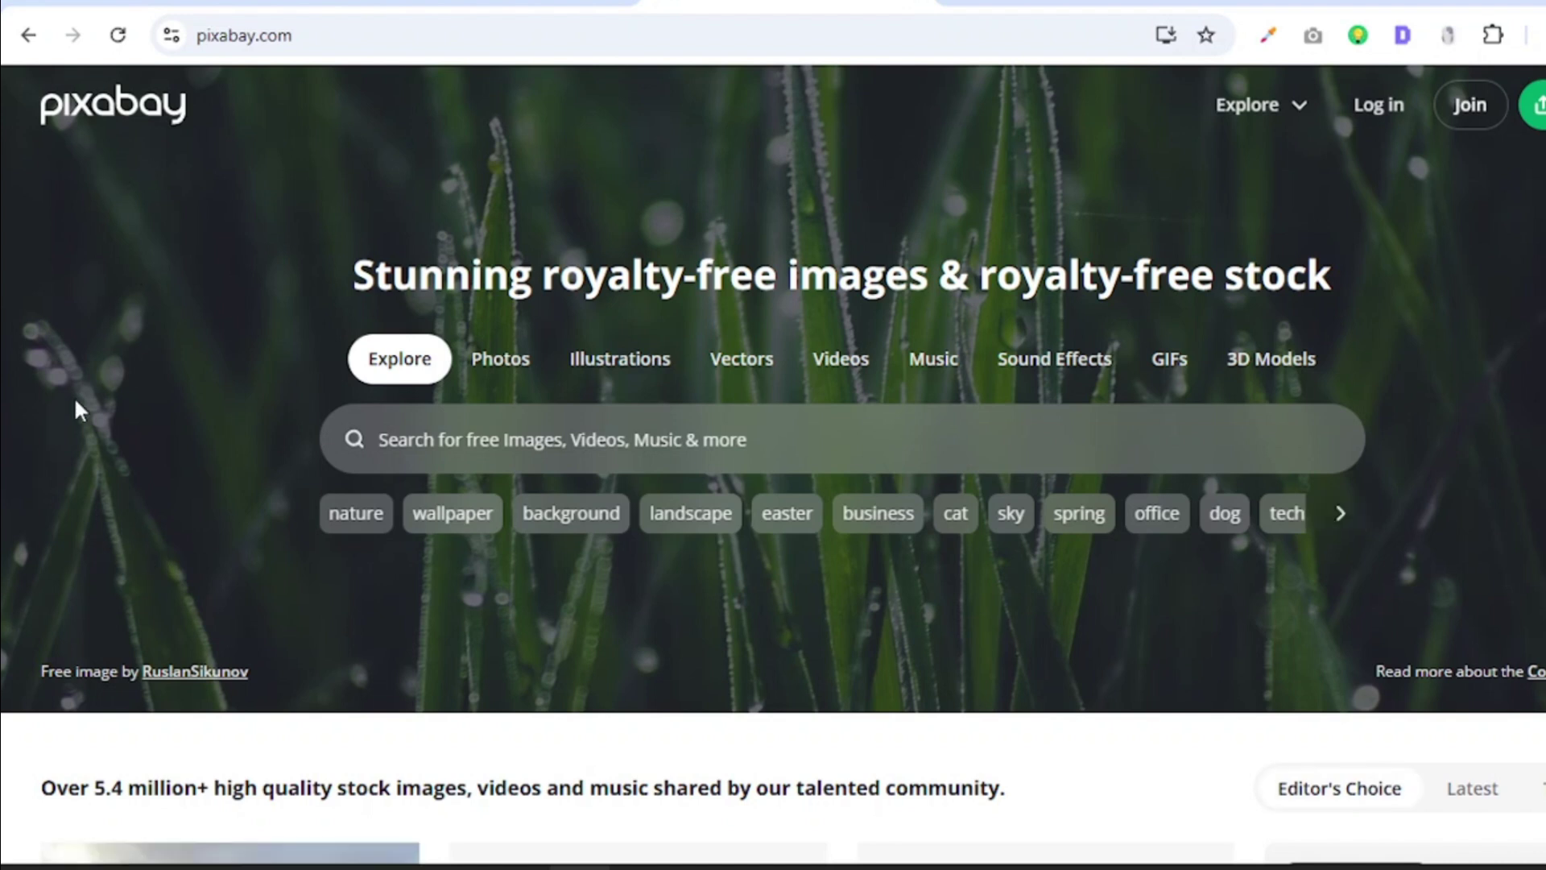
Search Pixabay sound effects for glug-glug-glug and download the 'glug glug glug' clip
click(1038, 368)
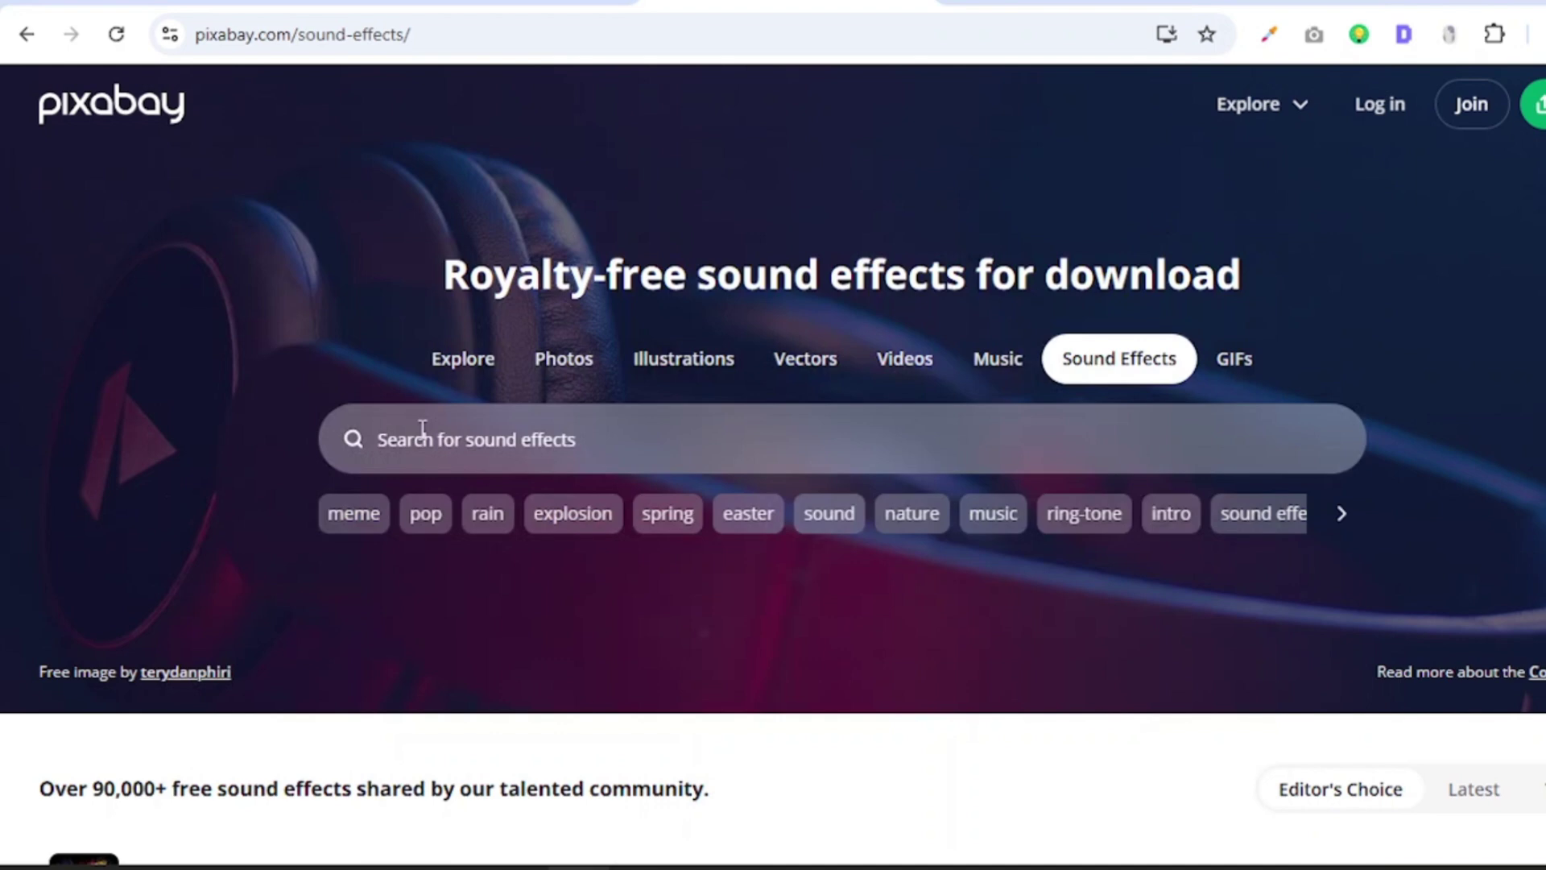
click(417, 434)
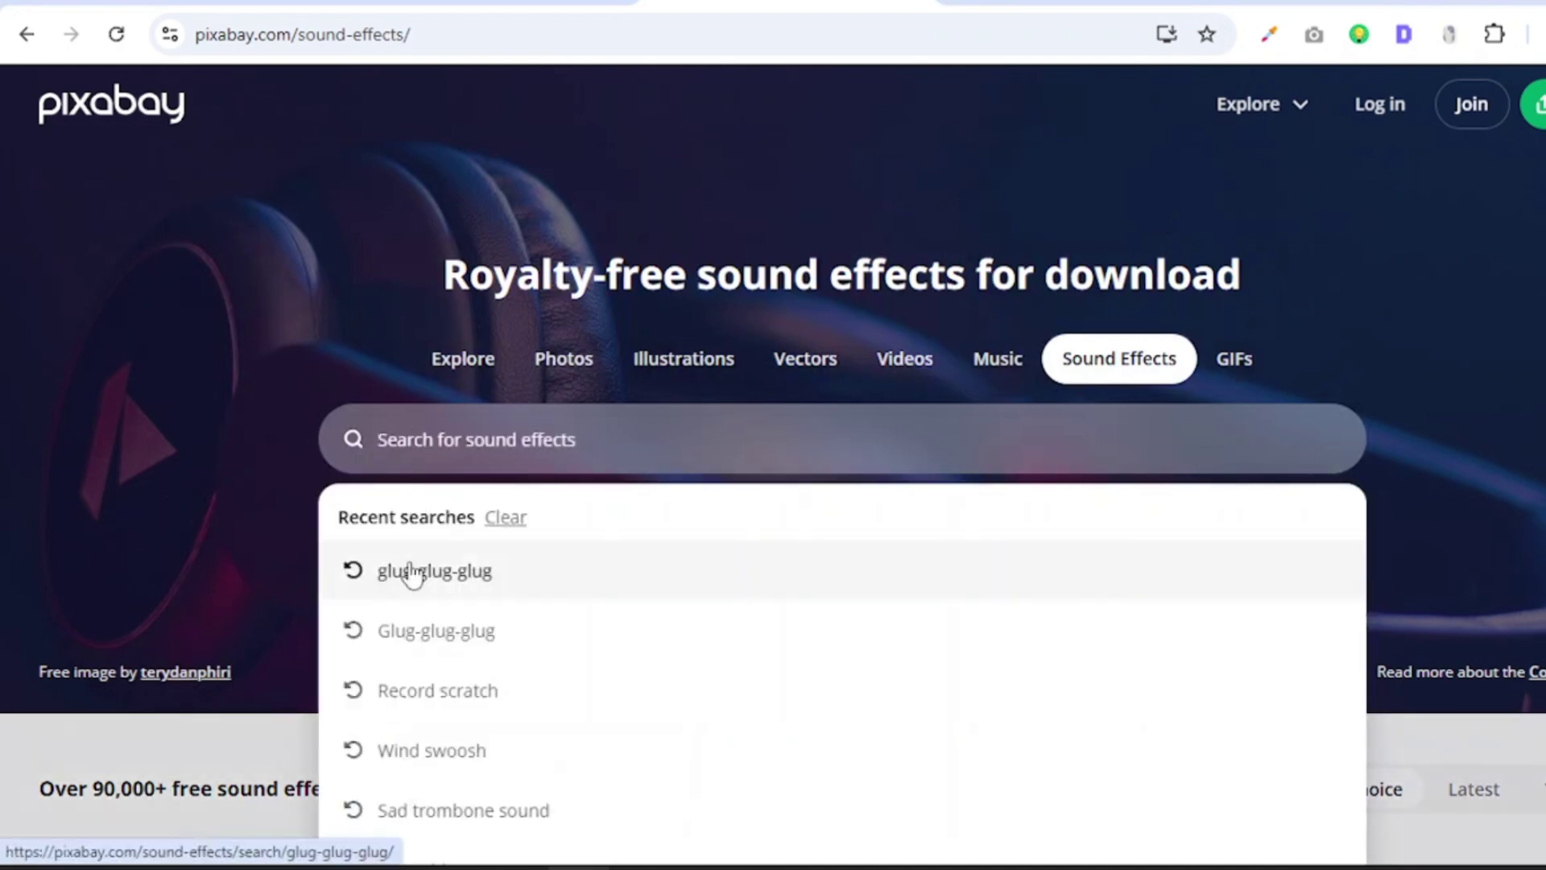
click(434, 580)
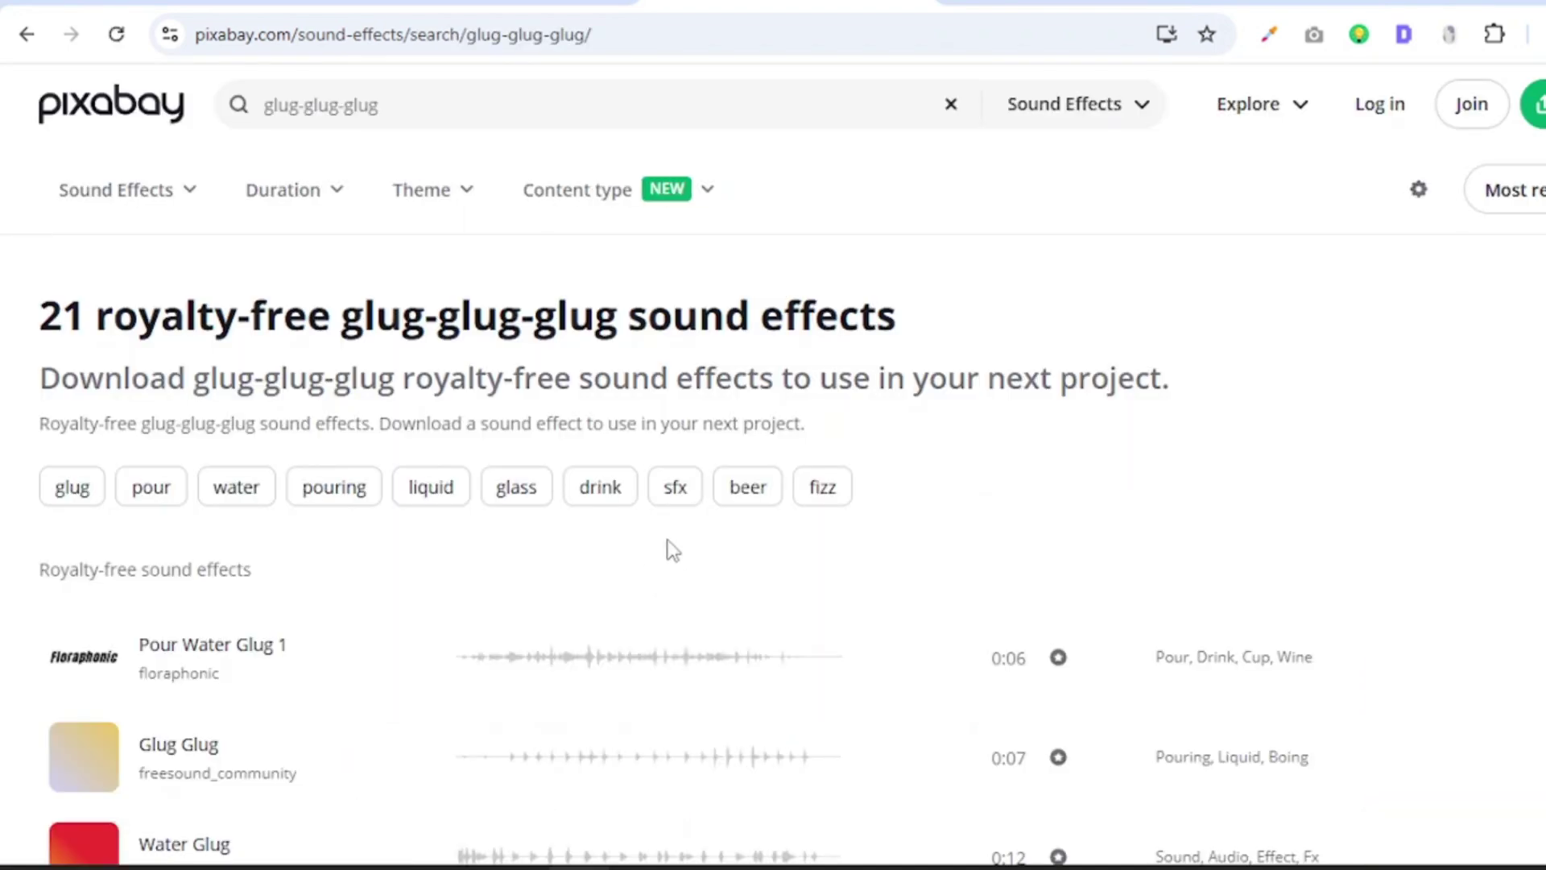
scroll(669, 556, down, 8)
scroll(669, 554, down, 6)
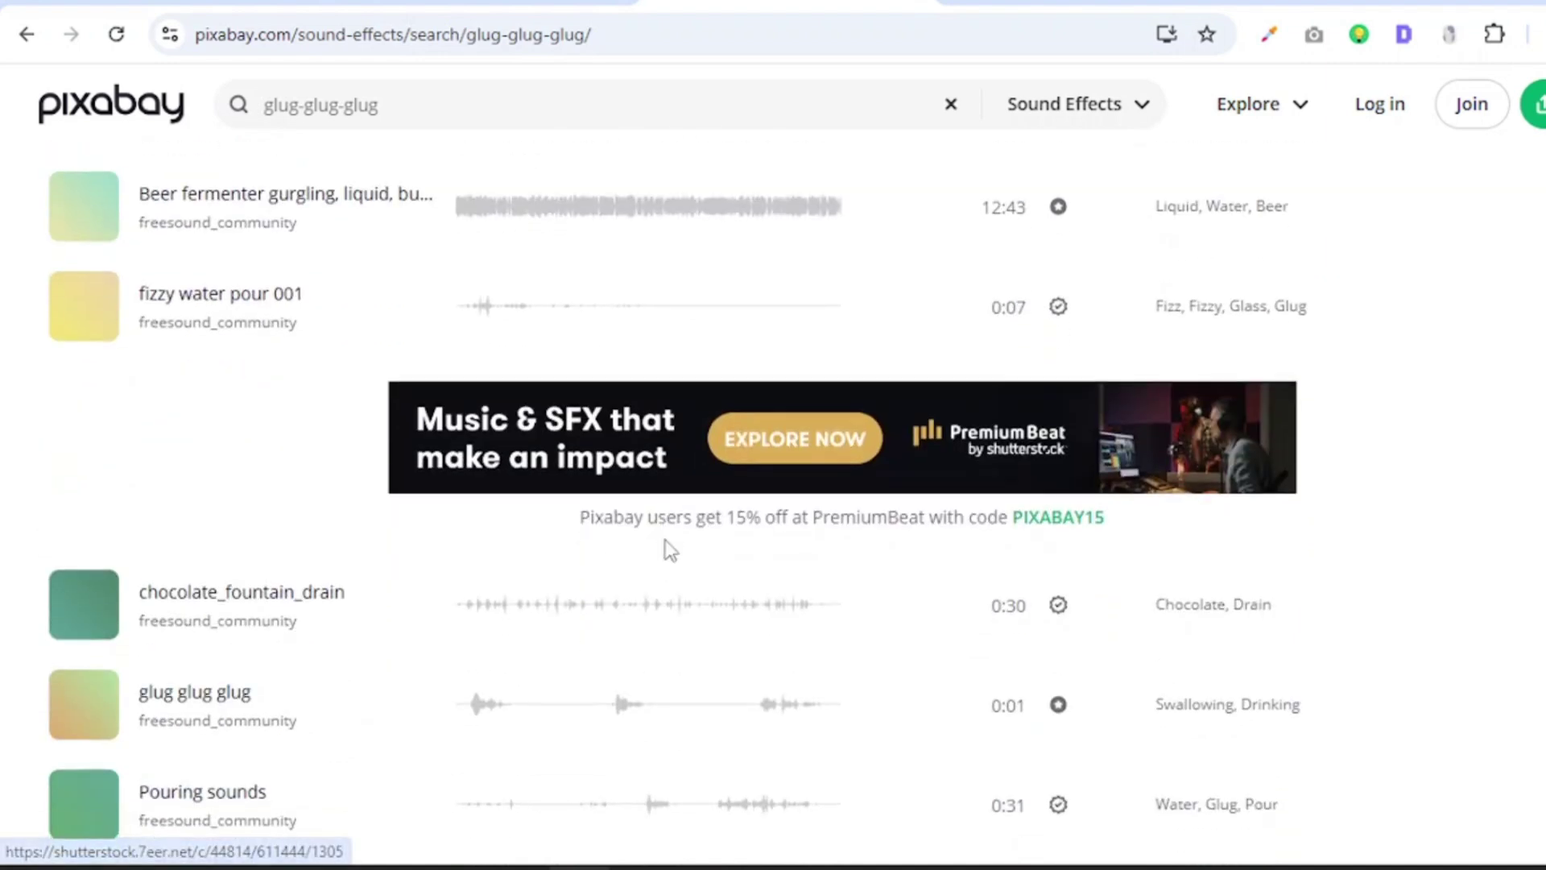
scroll(668, 553, up, 1)
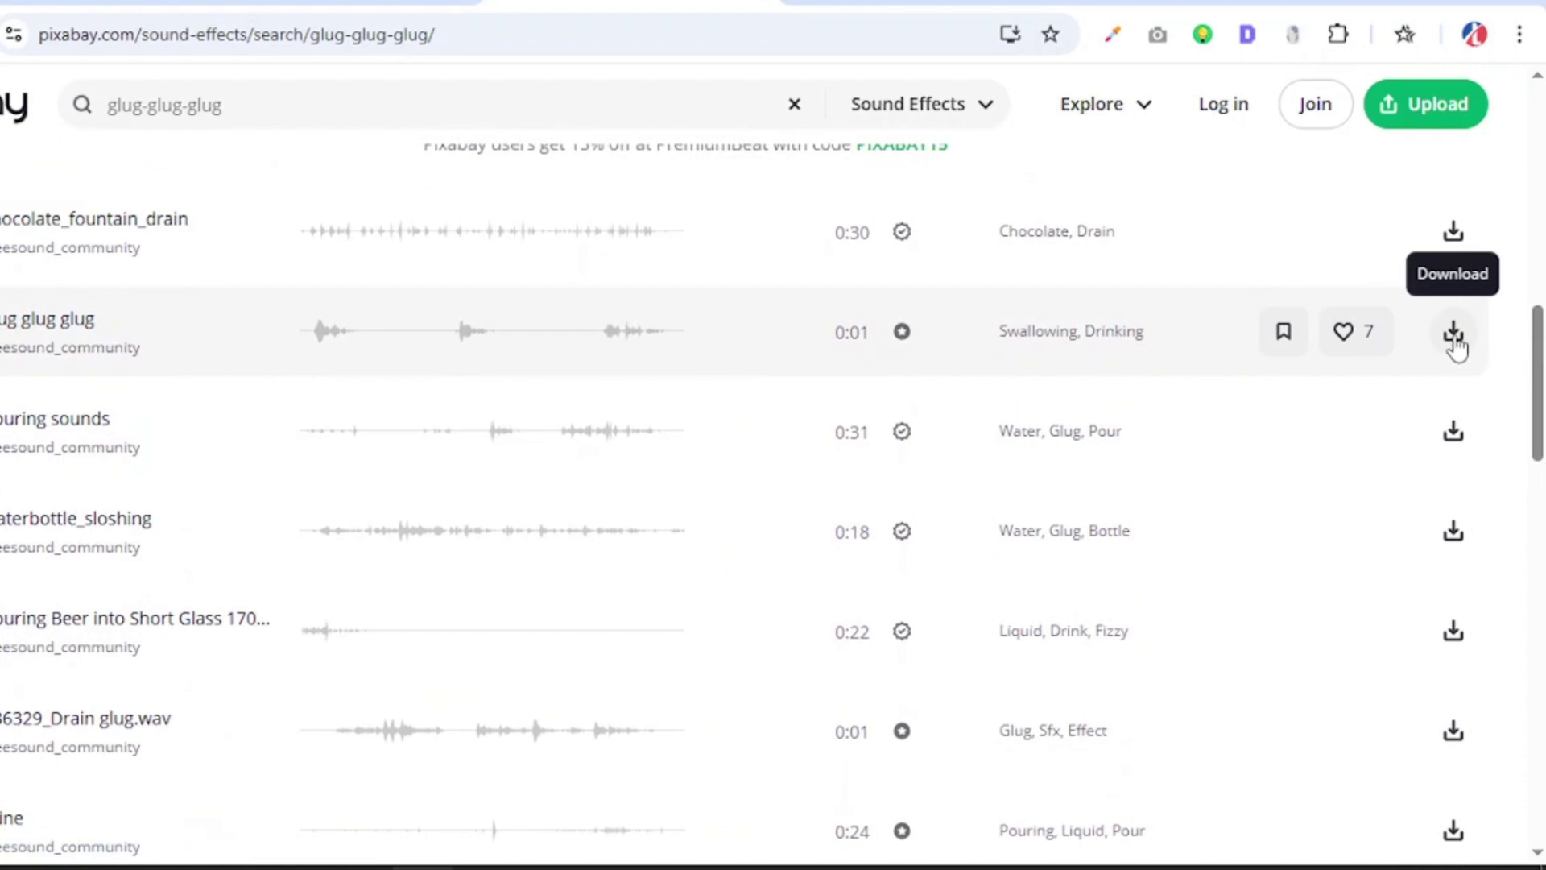
click(1441, 353)
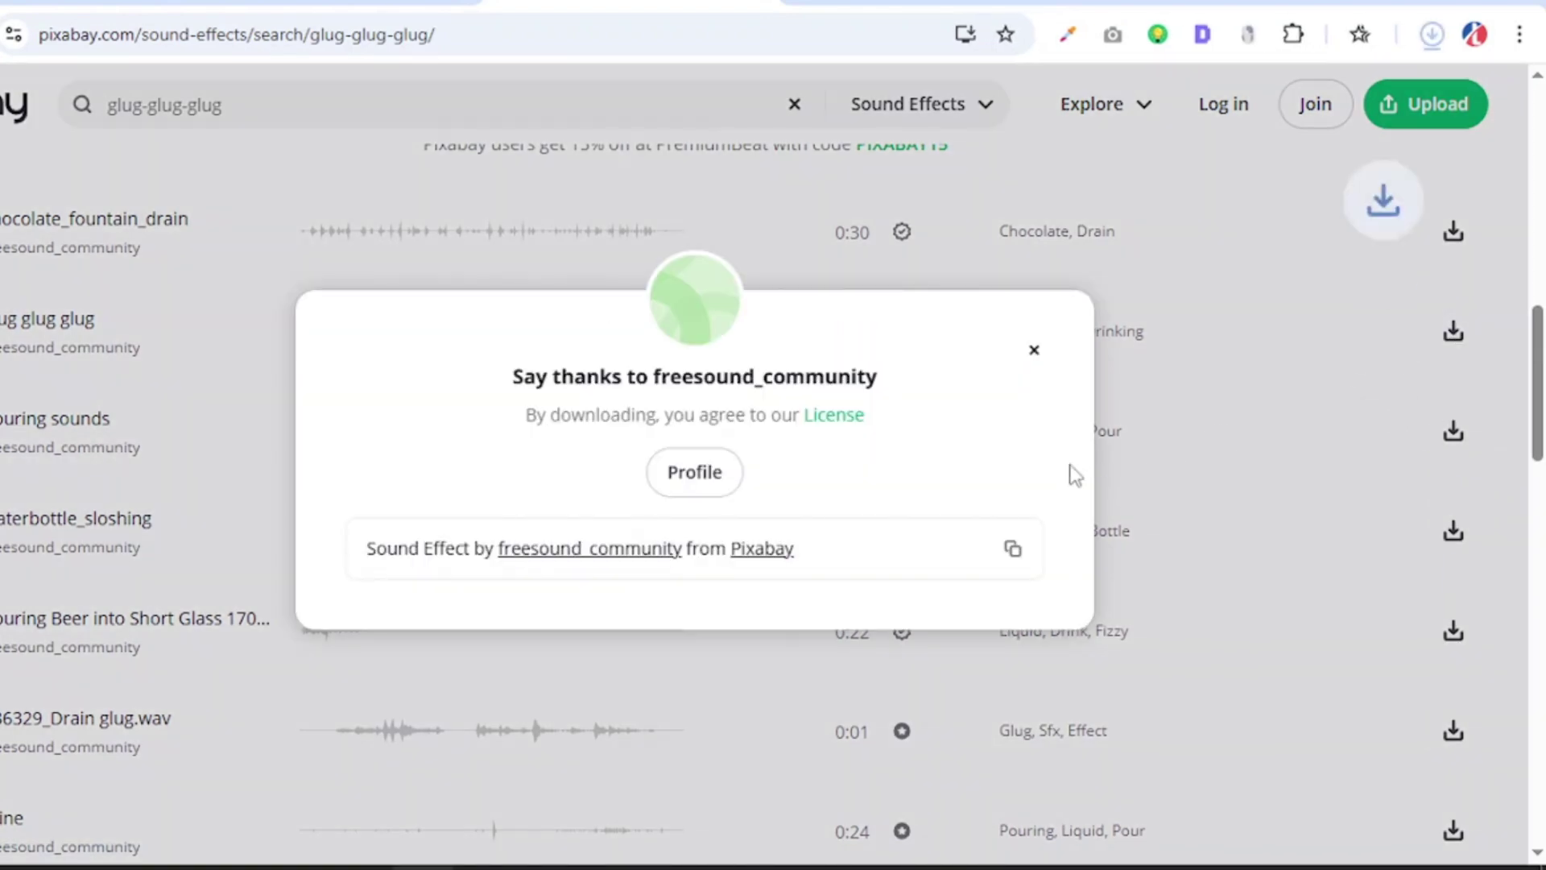
click(1035, 352)
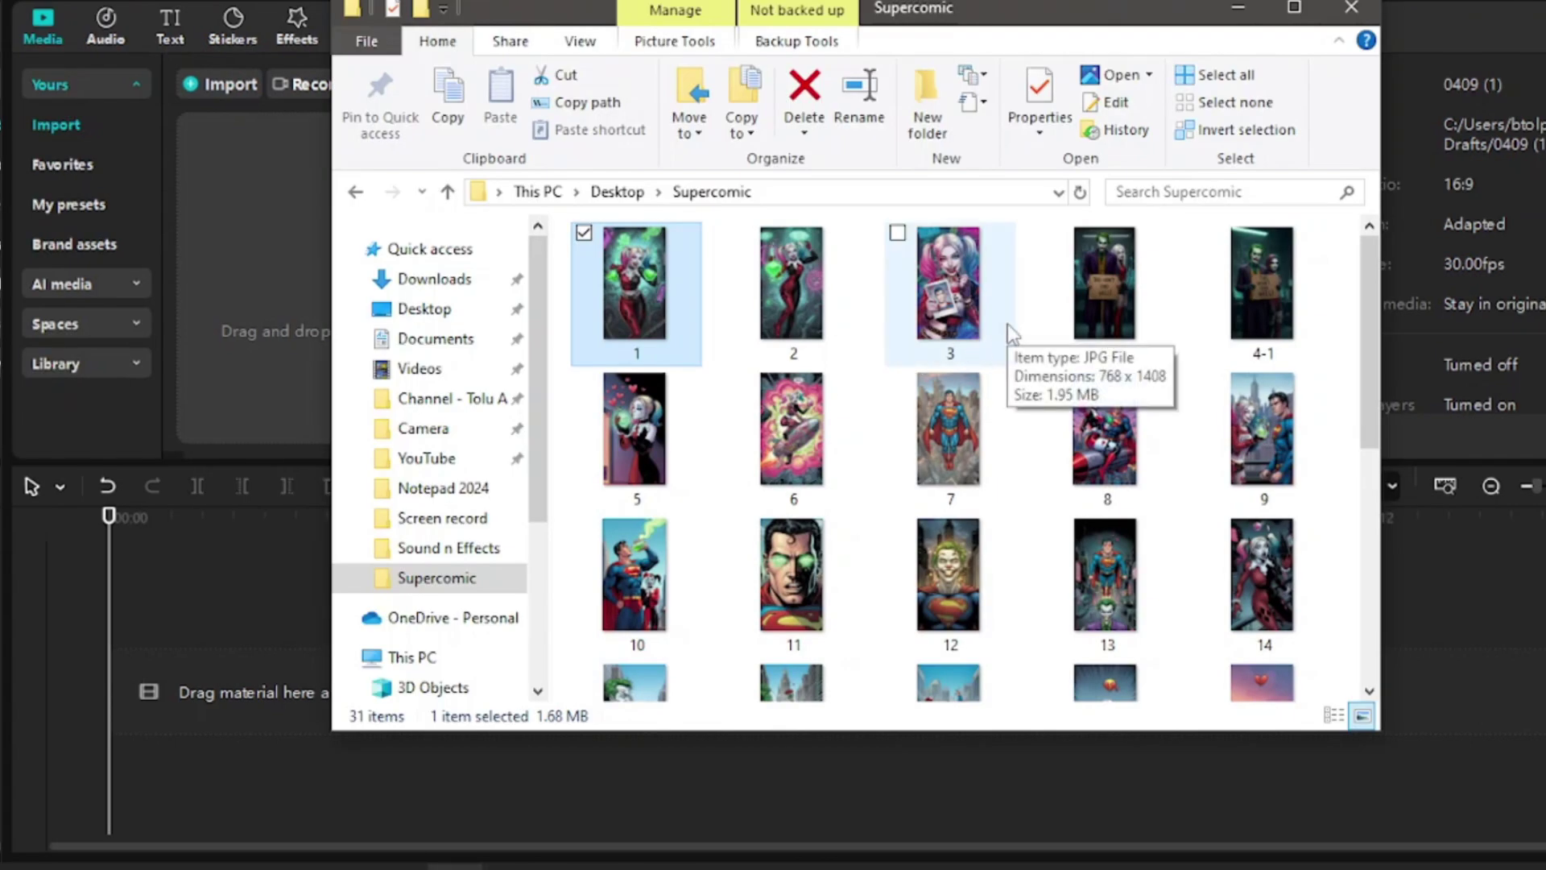
Select all 31 Supercomic images and drop them onto the CapCut timeline as 5-second clips
key(ctrl+a)
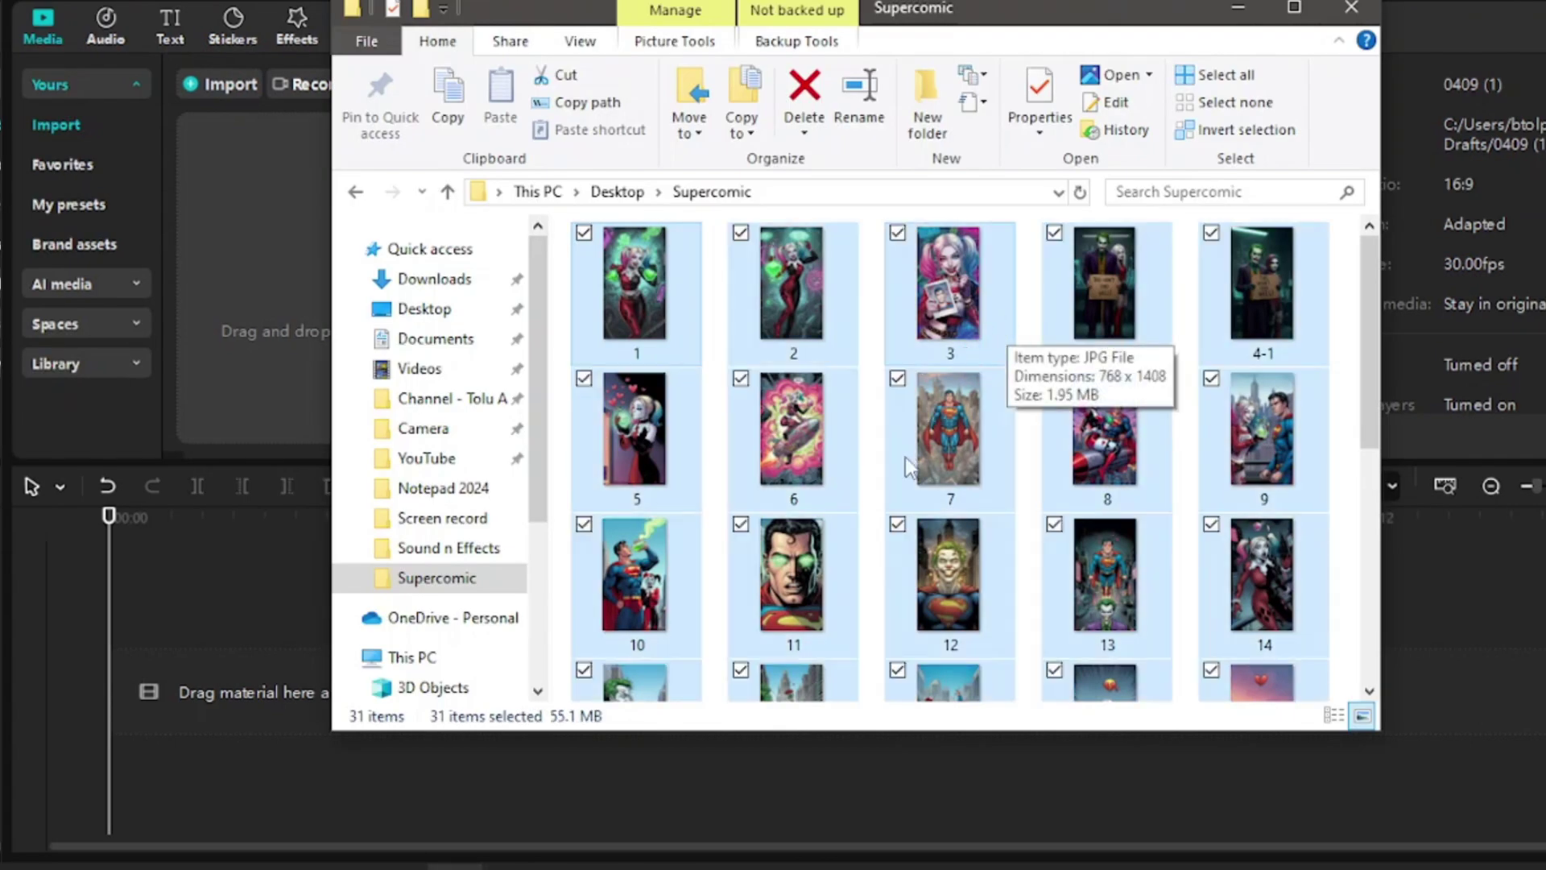
drag(850, 408, 210, 708)
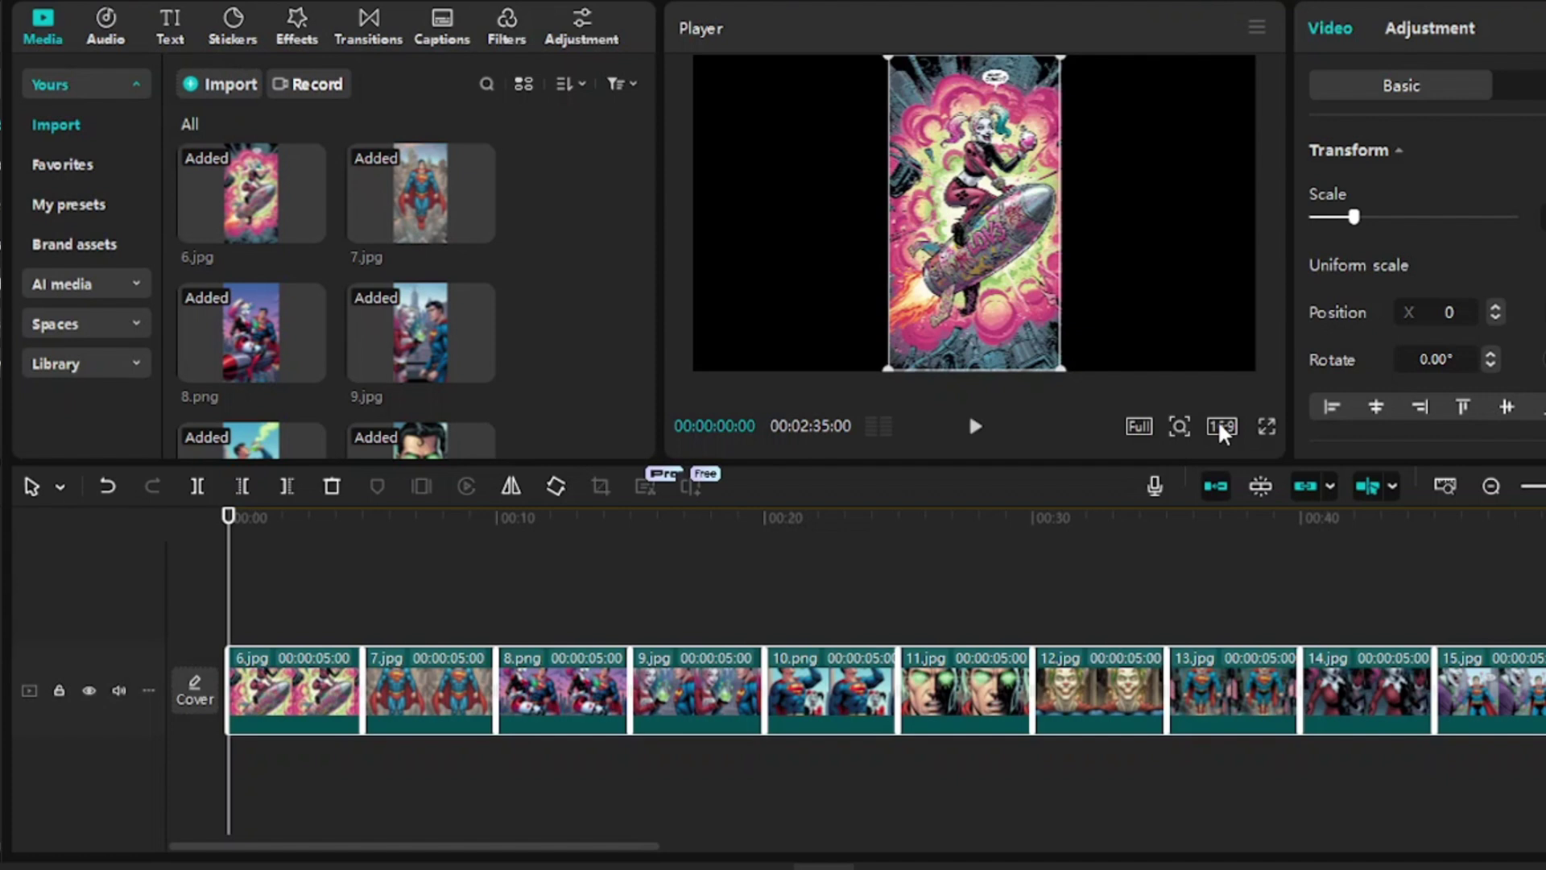
Set the project to 9:16 portrait and place the voiceover mp3s on a track beneath the images
click(1222, 427)
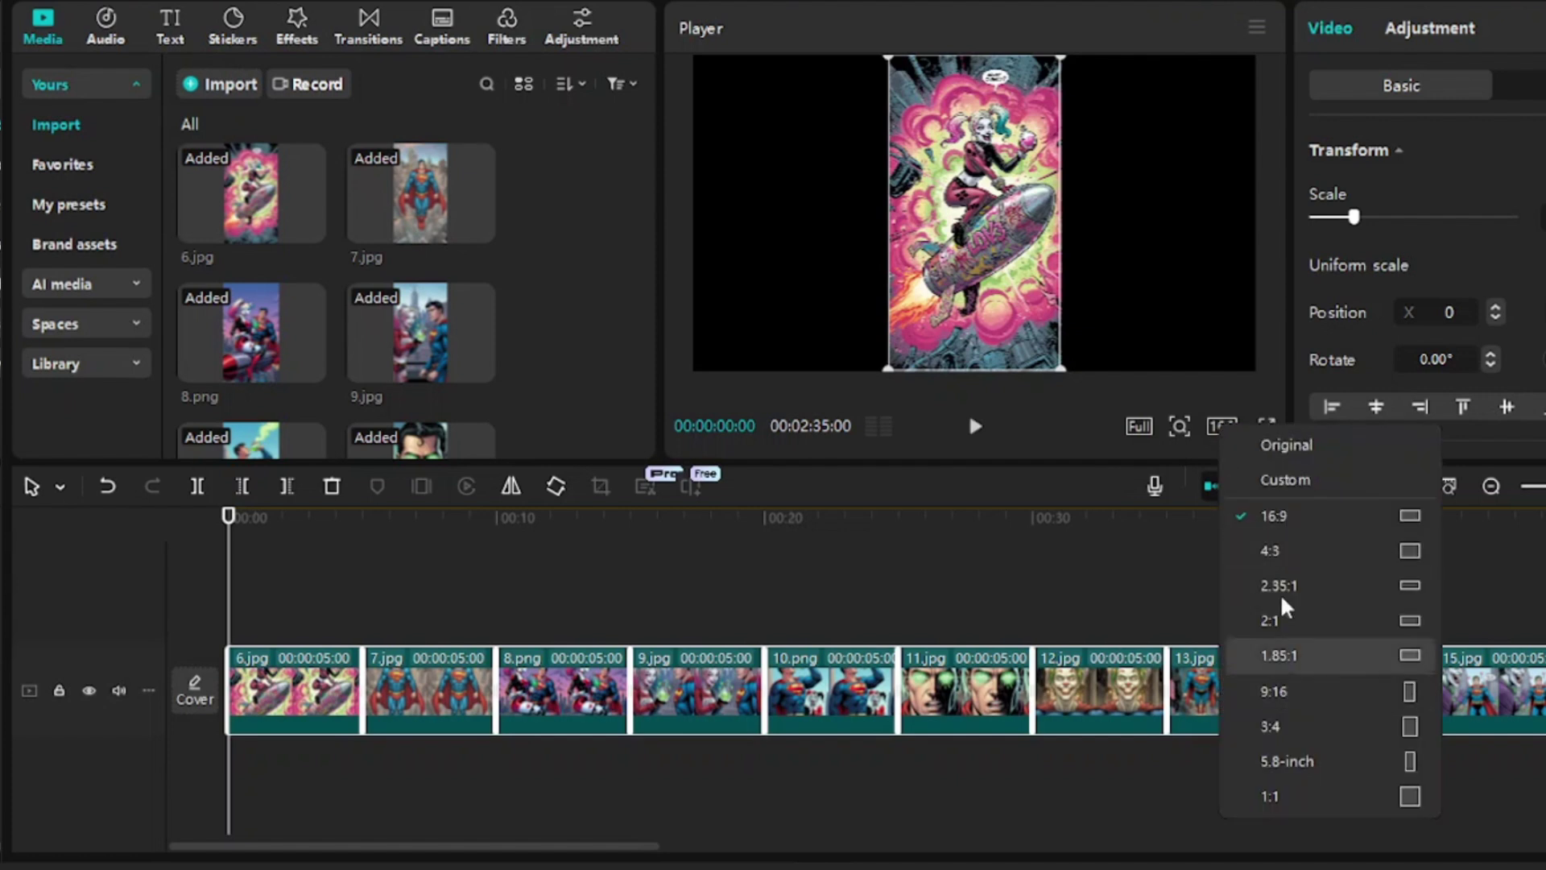
click(1275, 692)
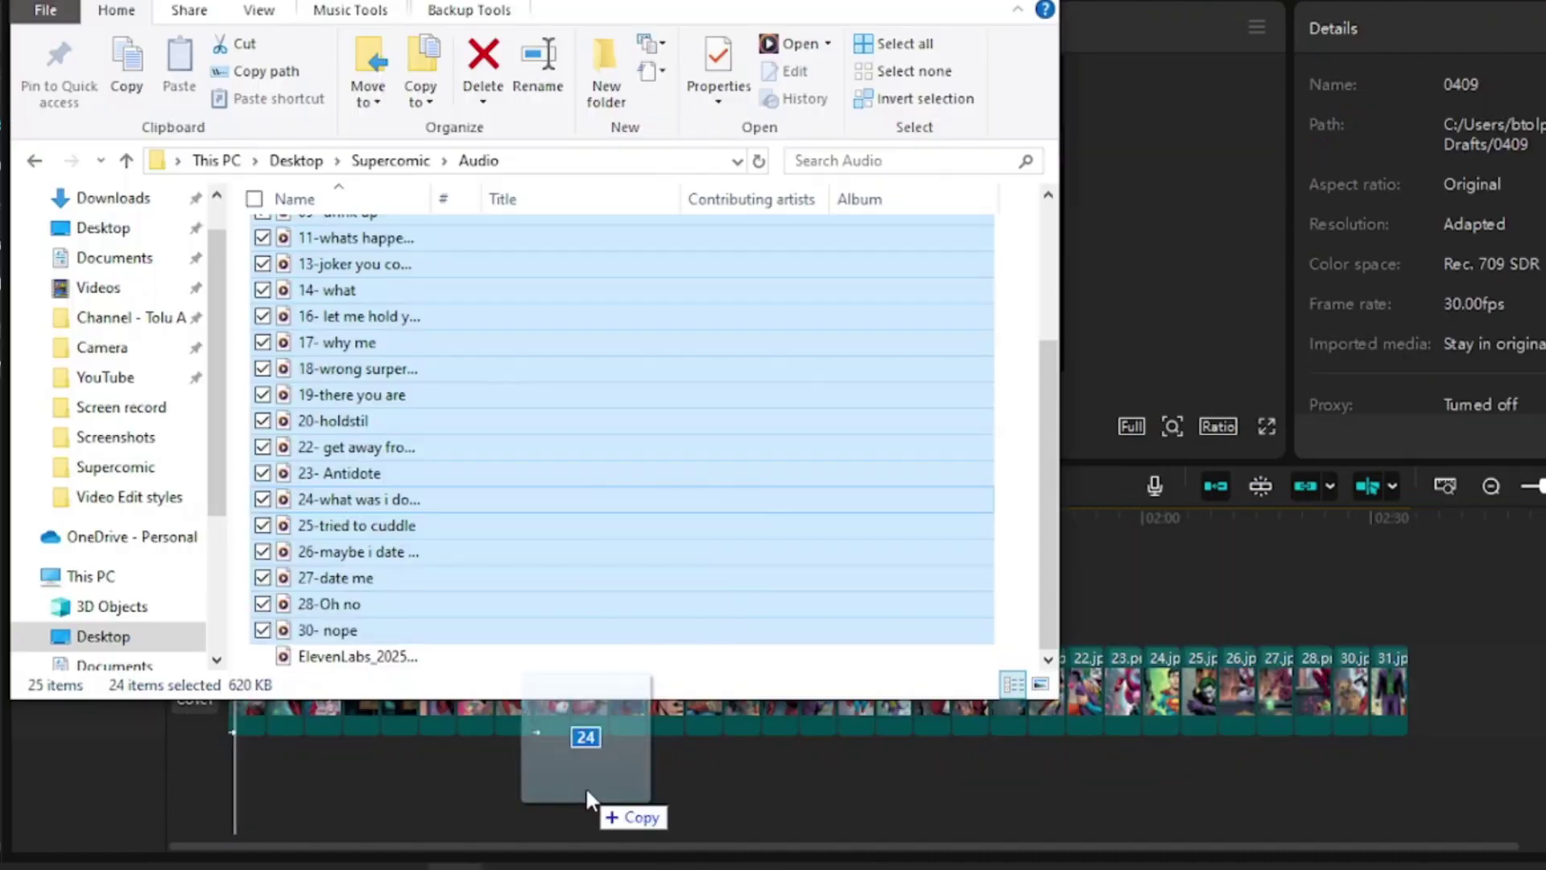
drag(592, 805, 549, 804)
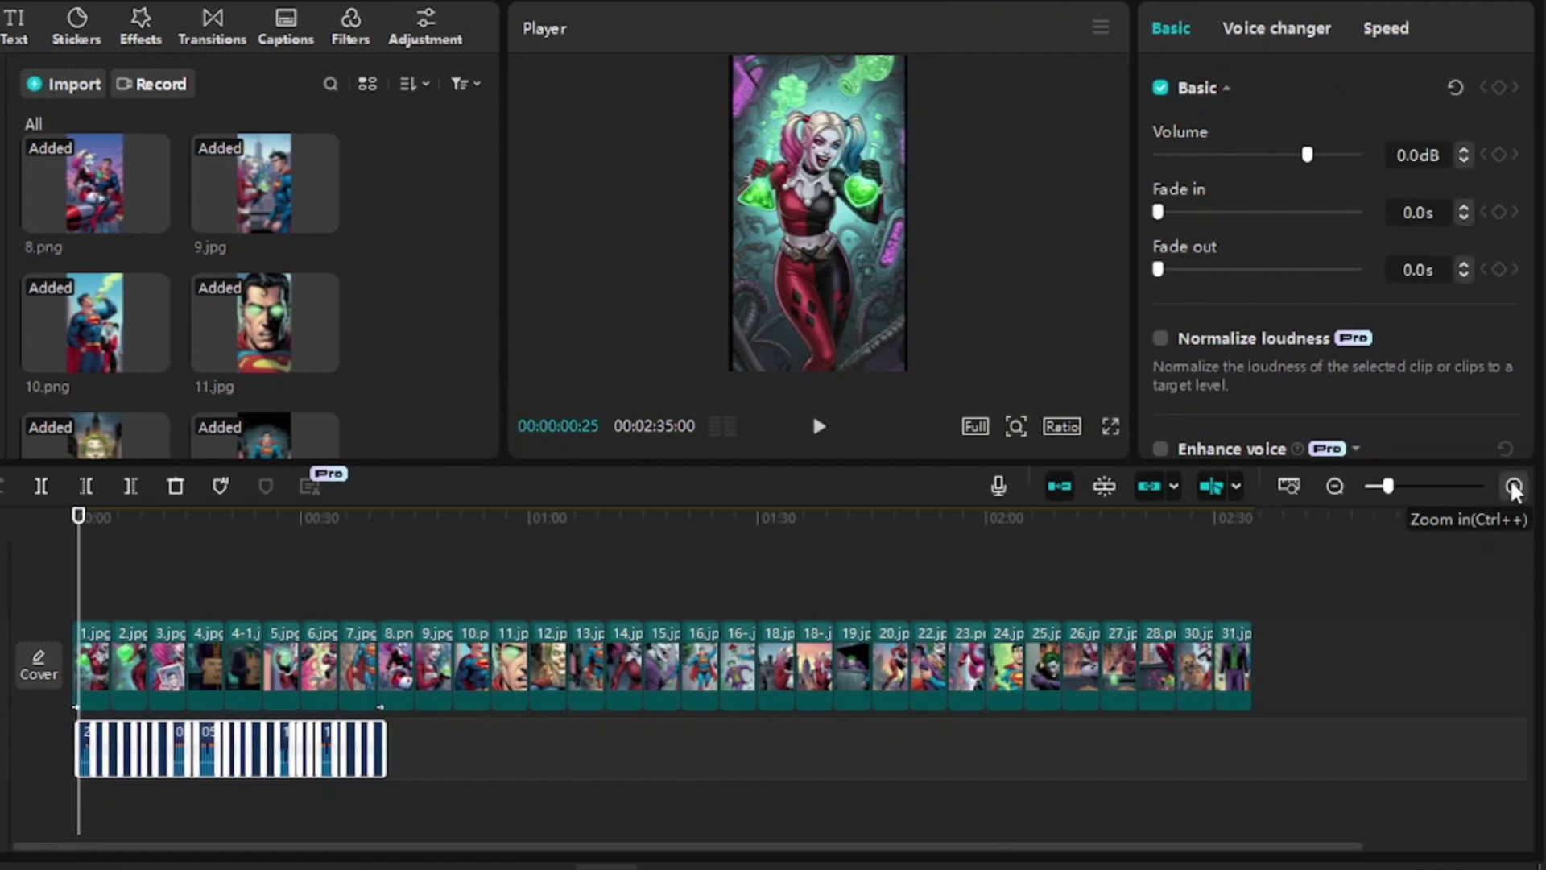
click(1514, 489)
click(1514, 489)
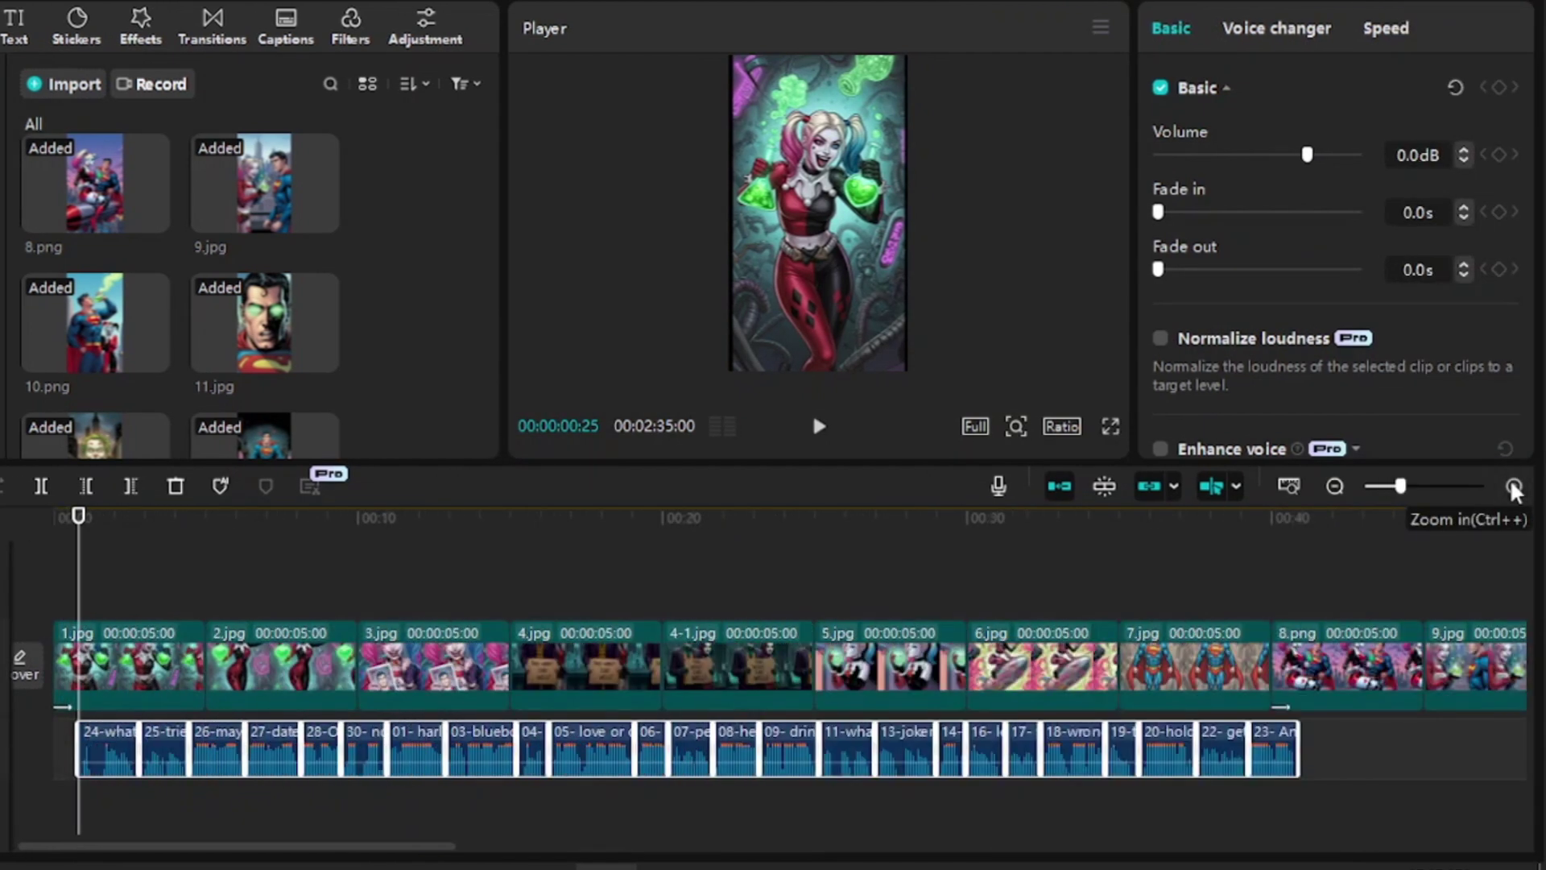
click(1514, 489)
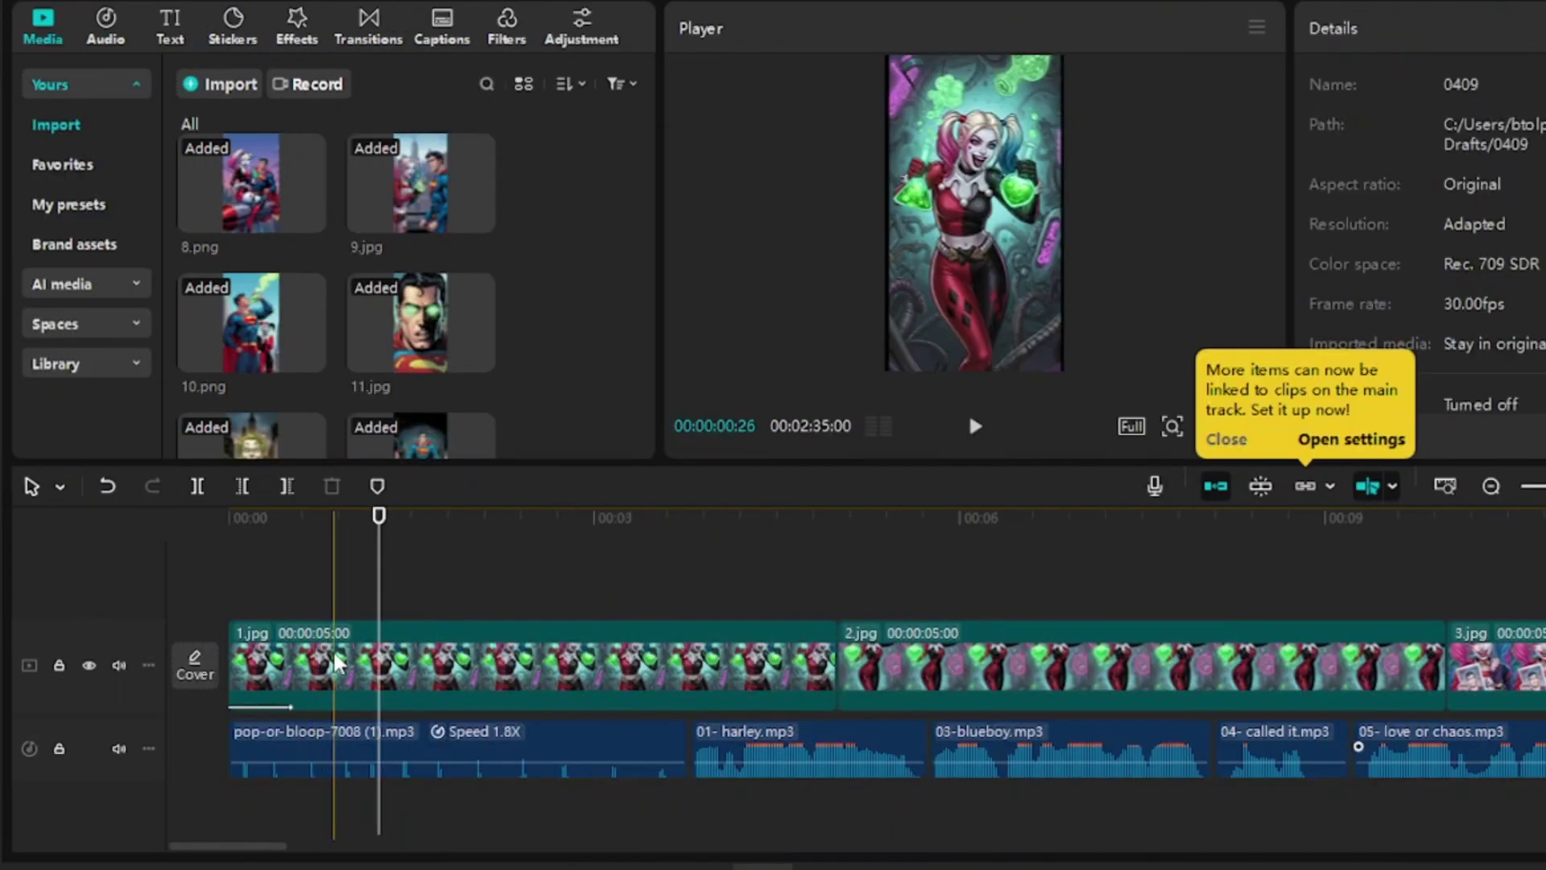
Trim 1.jpg and its pop sound, then move 01-harley.mp3 to start right after it
click(307, 669)
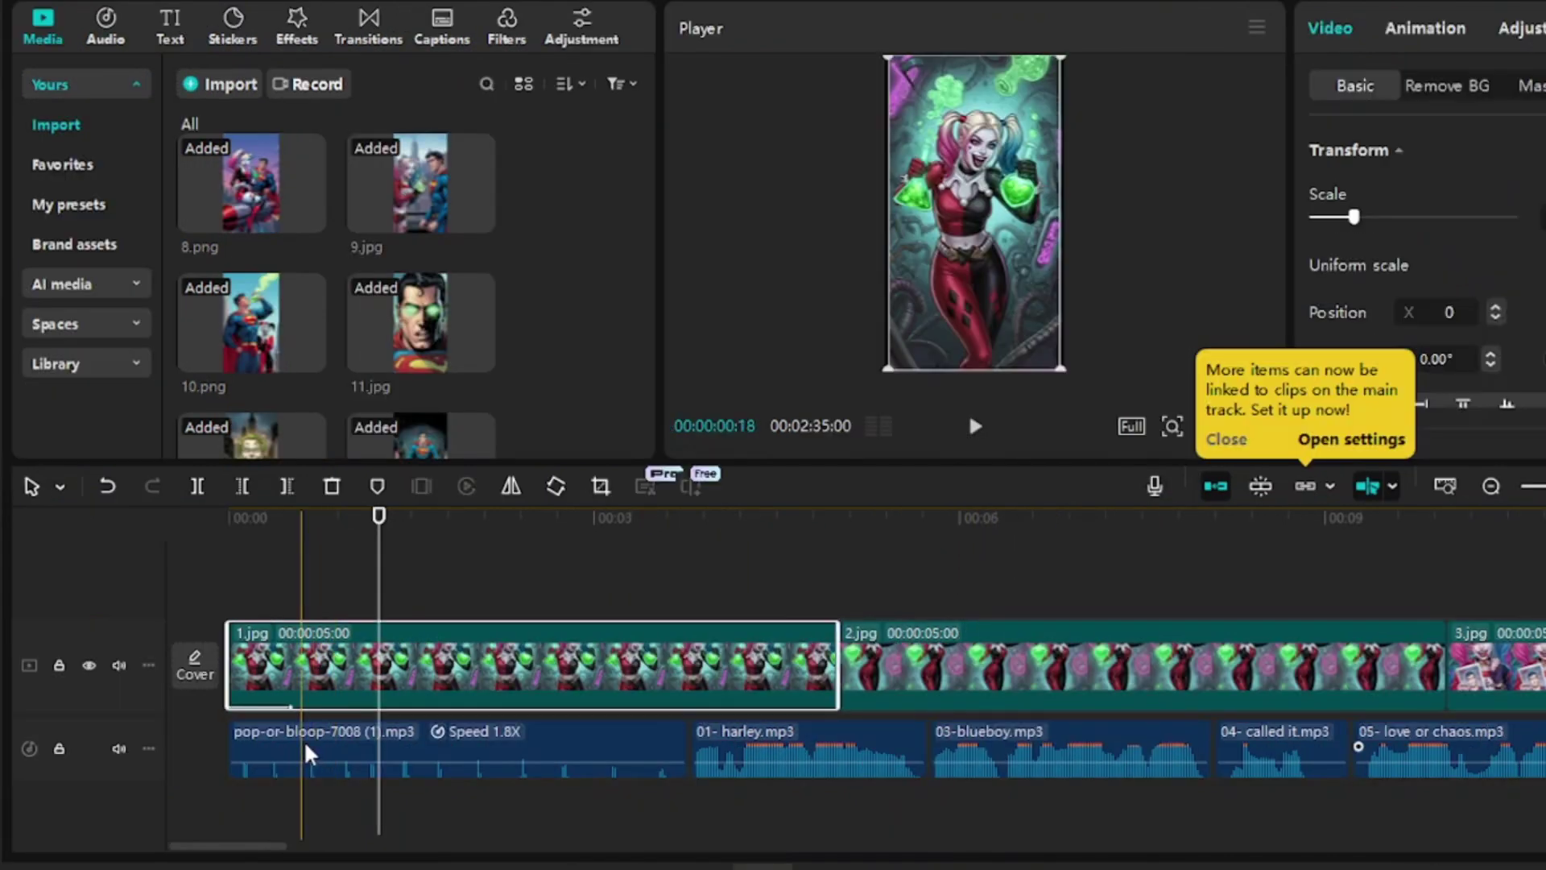
ctrl+click(310, 753)
click(286, 485)
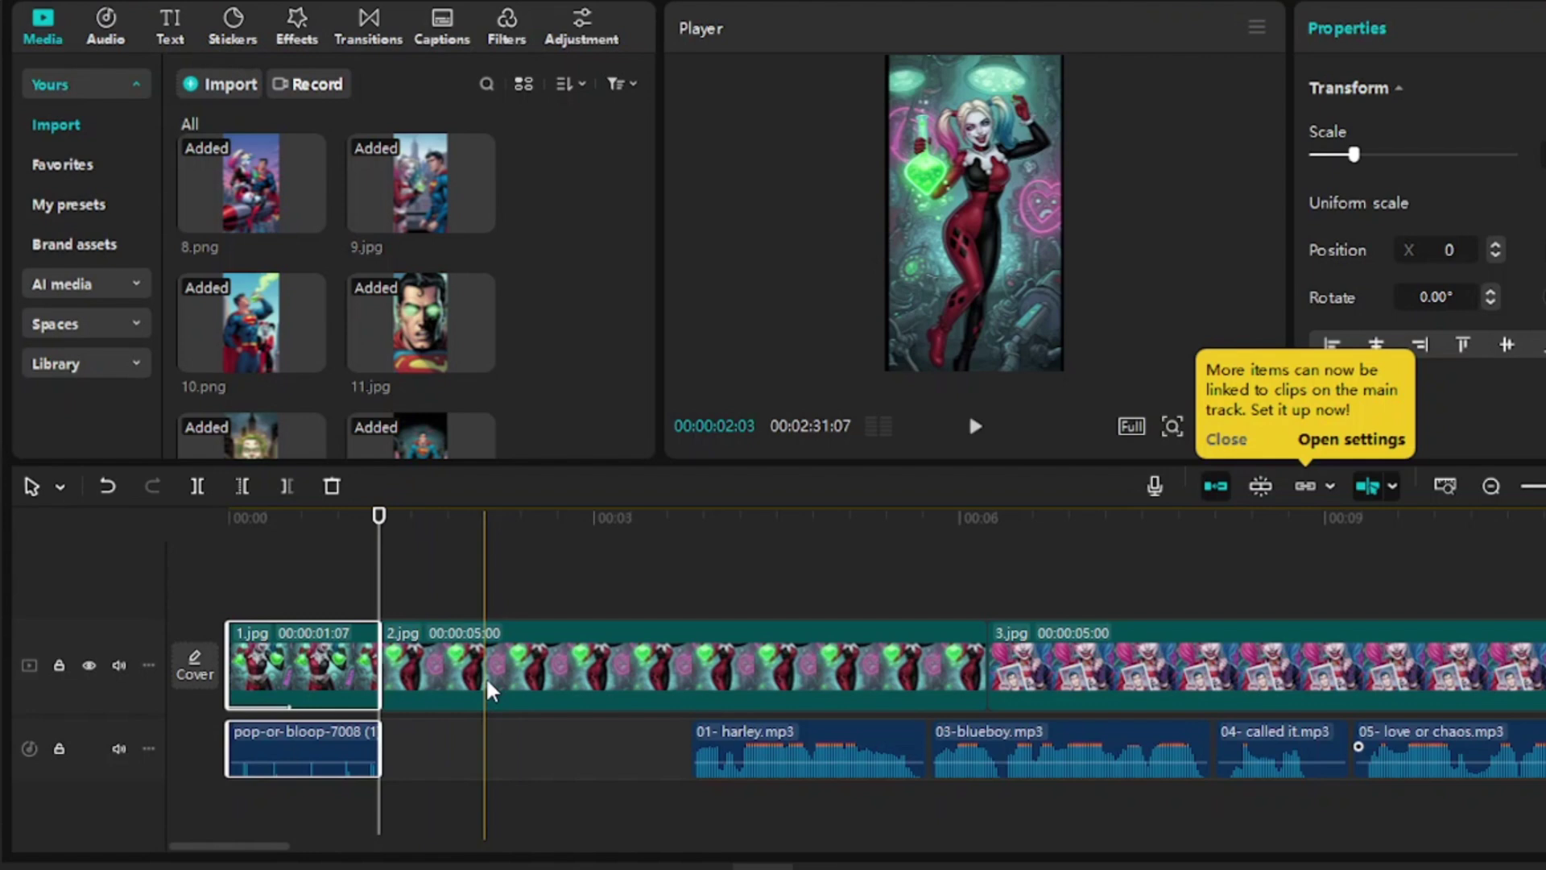
drag(777, 749, 466, 749)
click(611, 572)
Trim 2.jpg to end with the harley voiceover and move 03-blueboy.mp3 right after it
click(536, 668)
ctrl+click(500, 748)
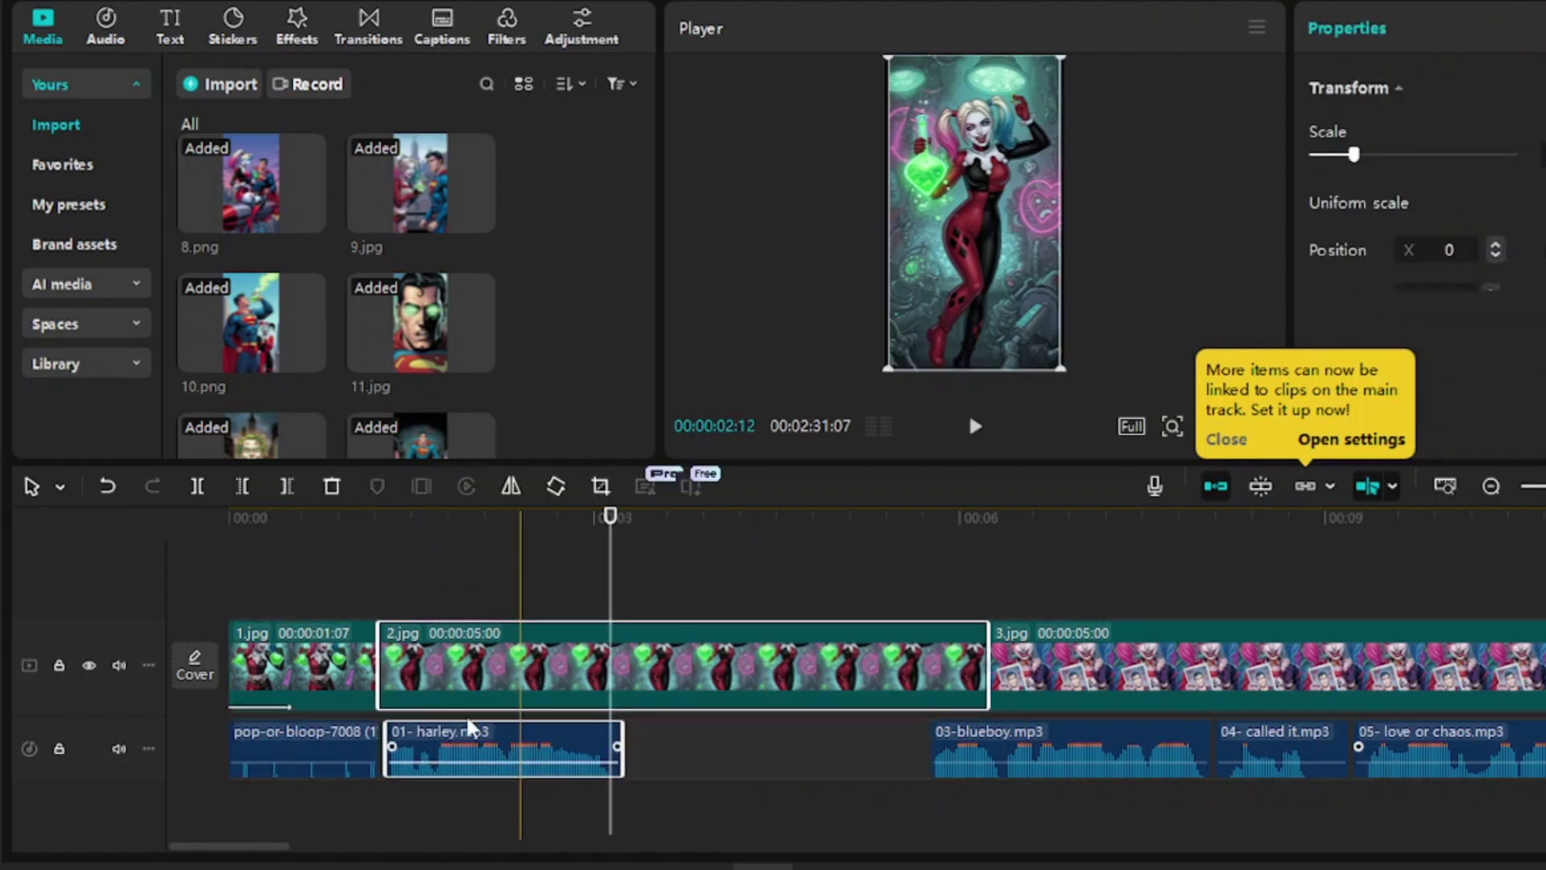
click(286, 485)
click(934, 743)
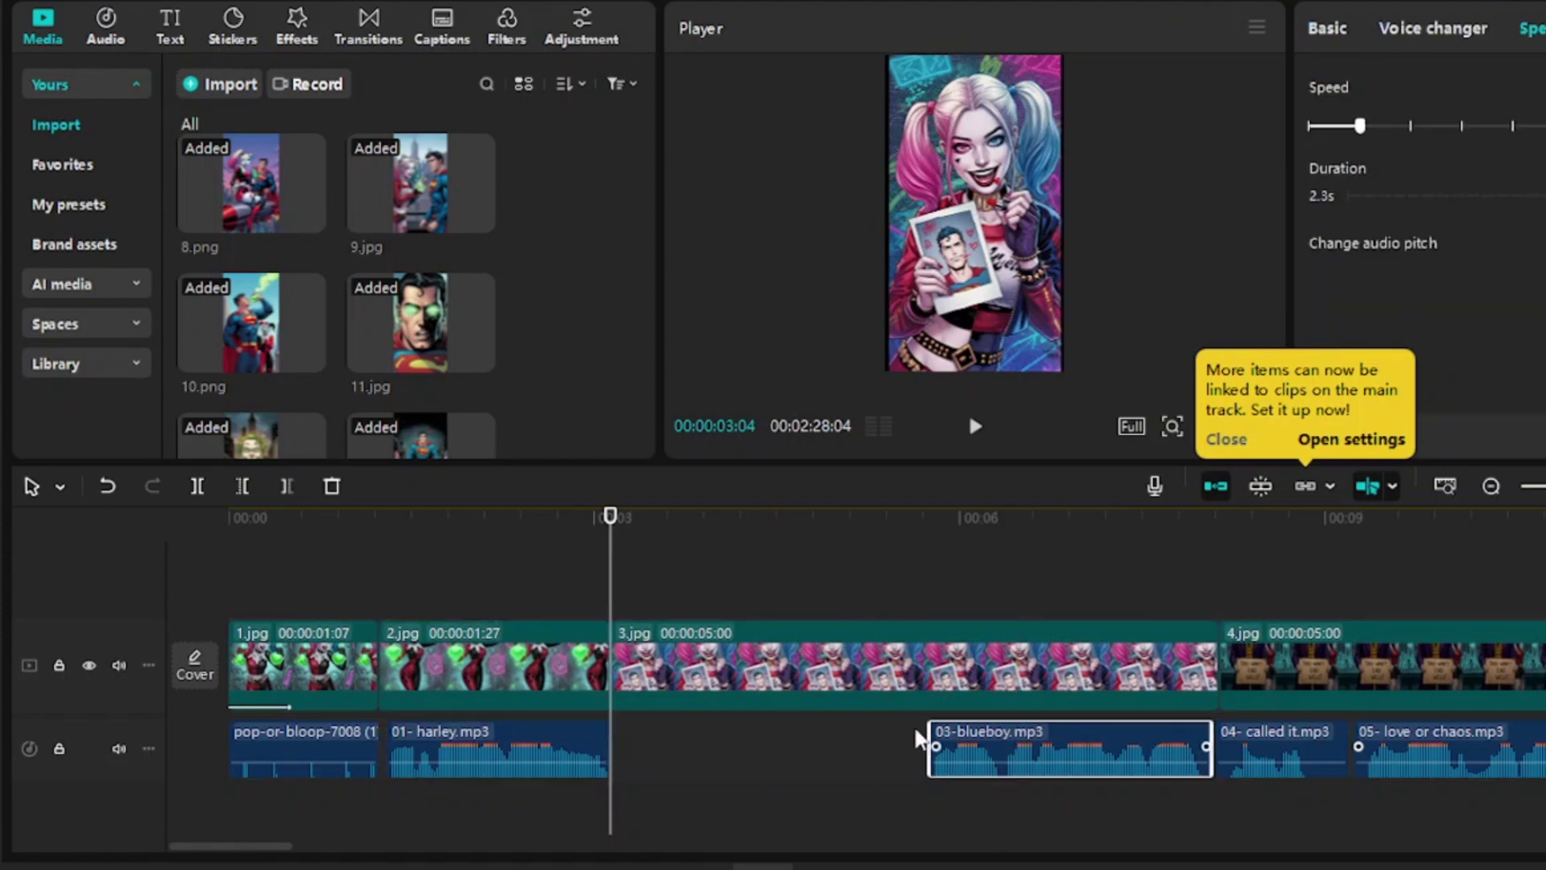
drag(918, 739, 604, 740)
click(886, 668)
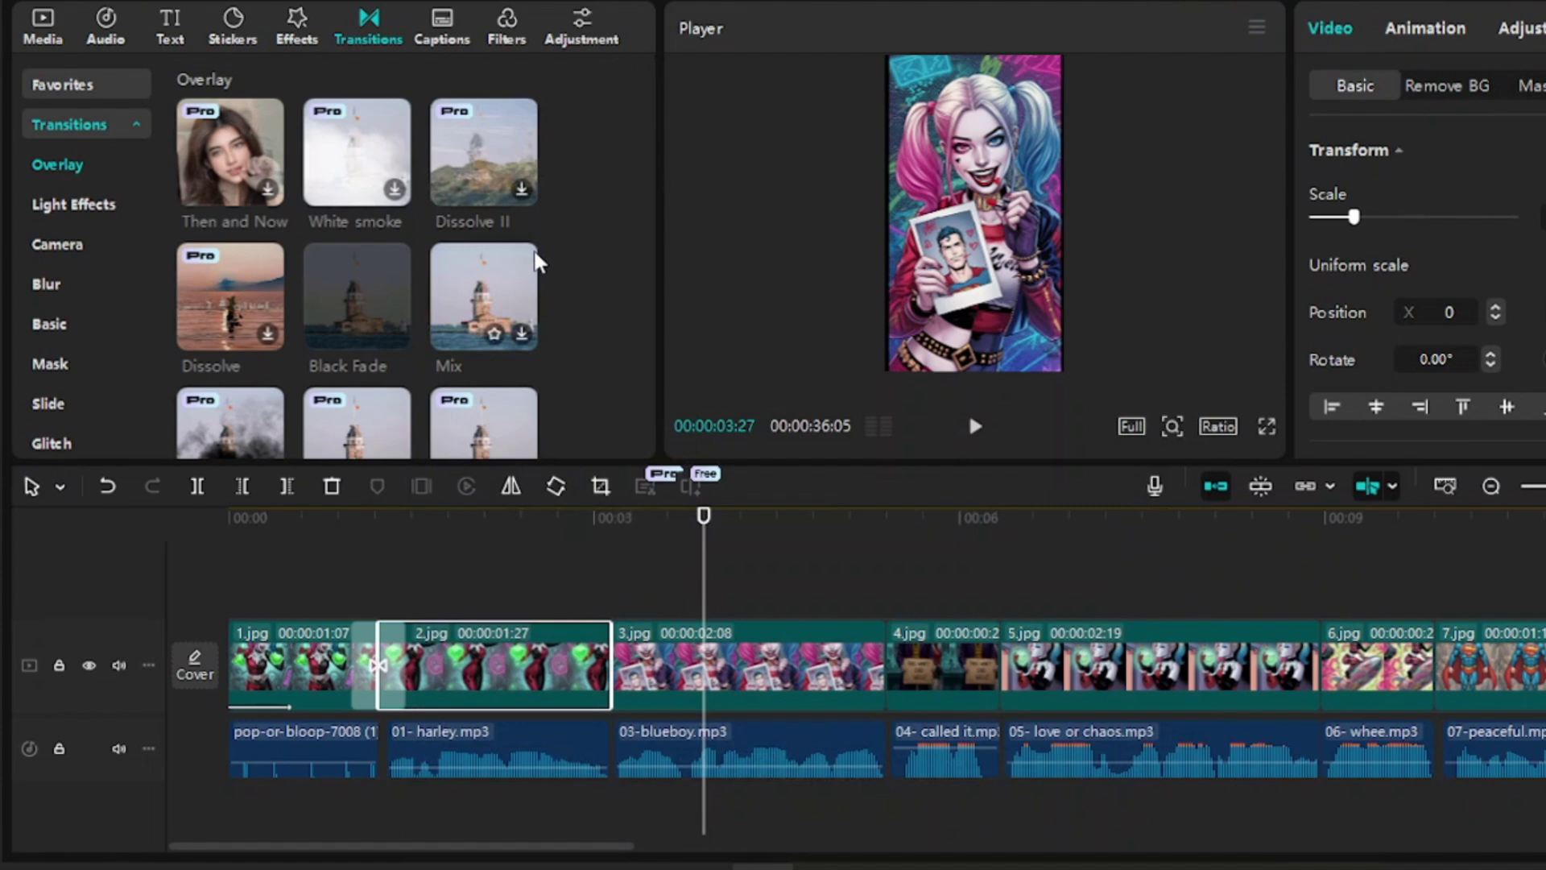
Add an Overlay transition at the 2.jpg/3.jpg cut and browse the In, Out and Combo animations
scroll(538, 263, down, 5)
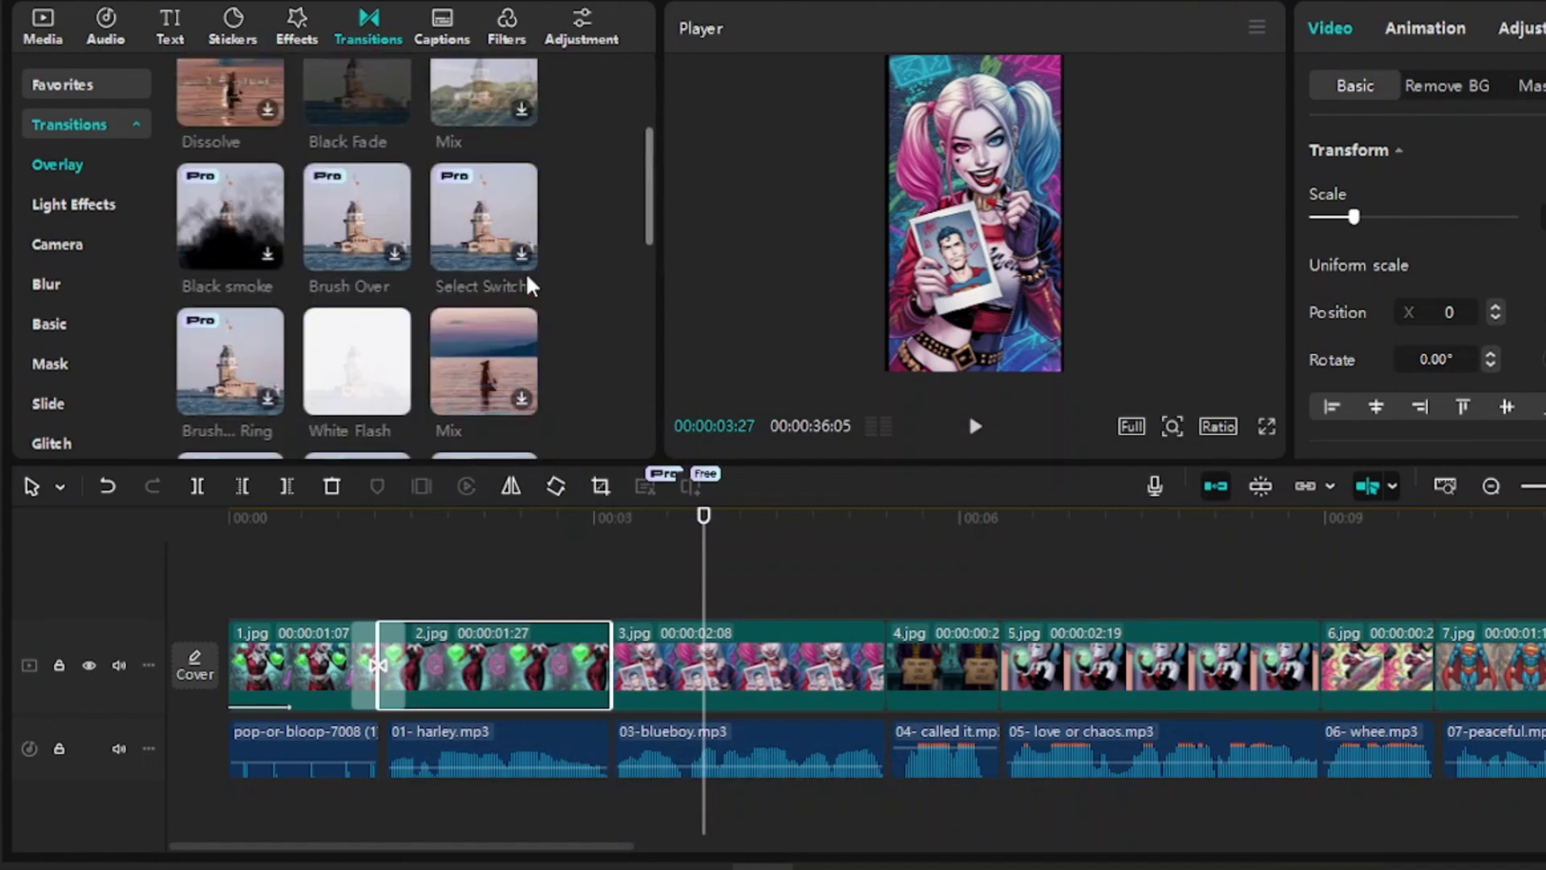
click(523, 286)
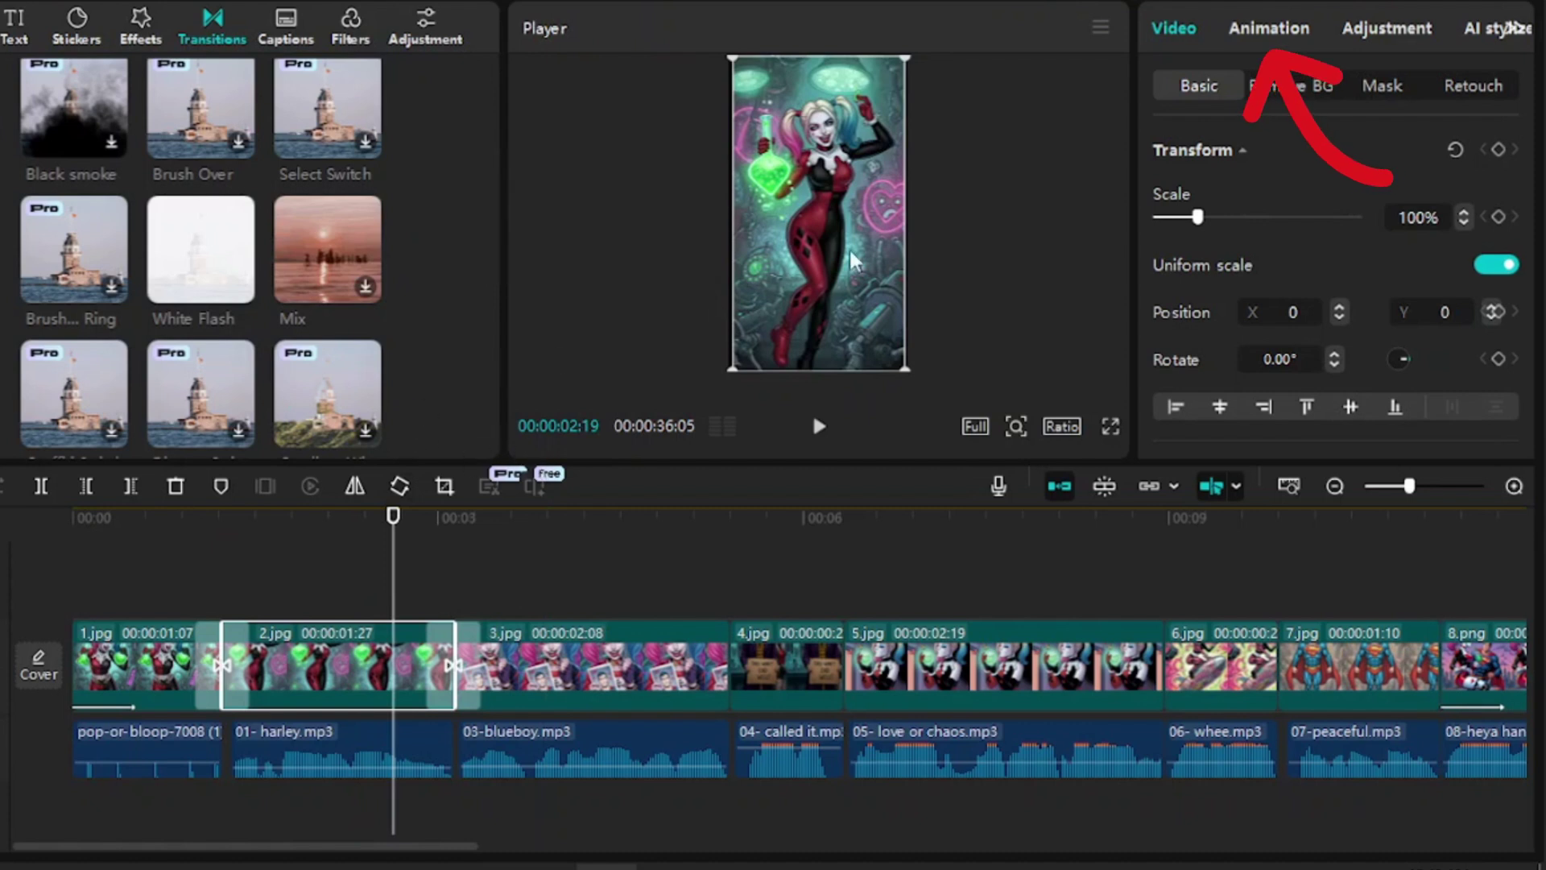
click(1269, 28)
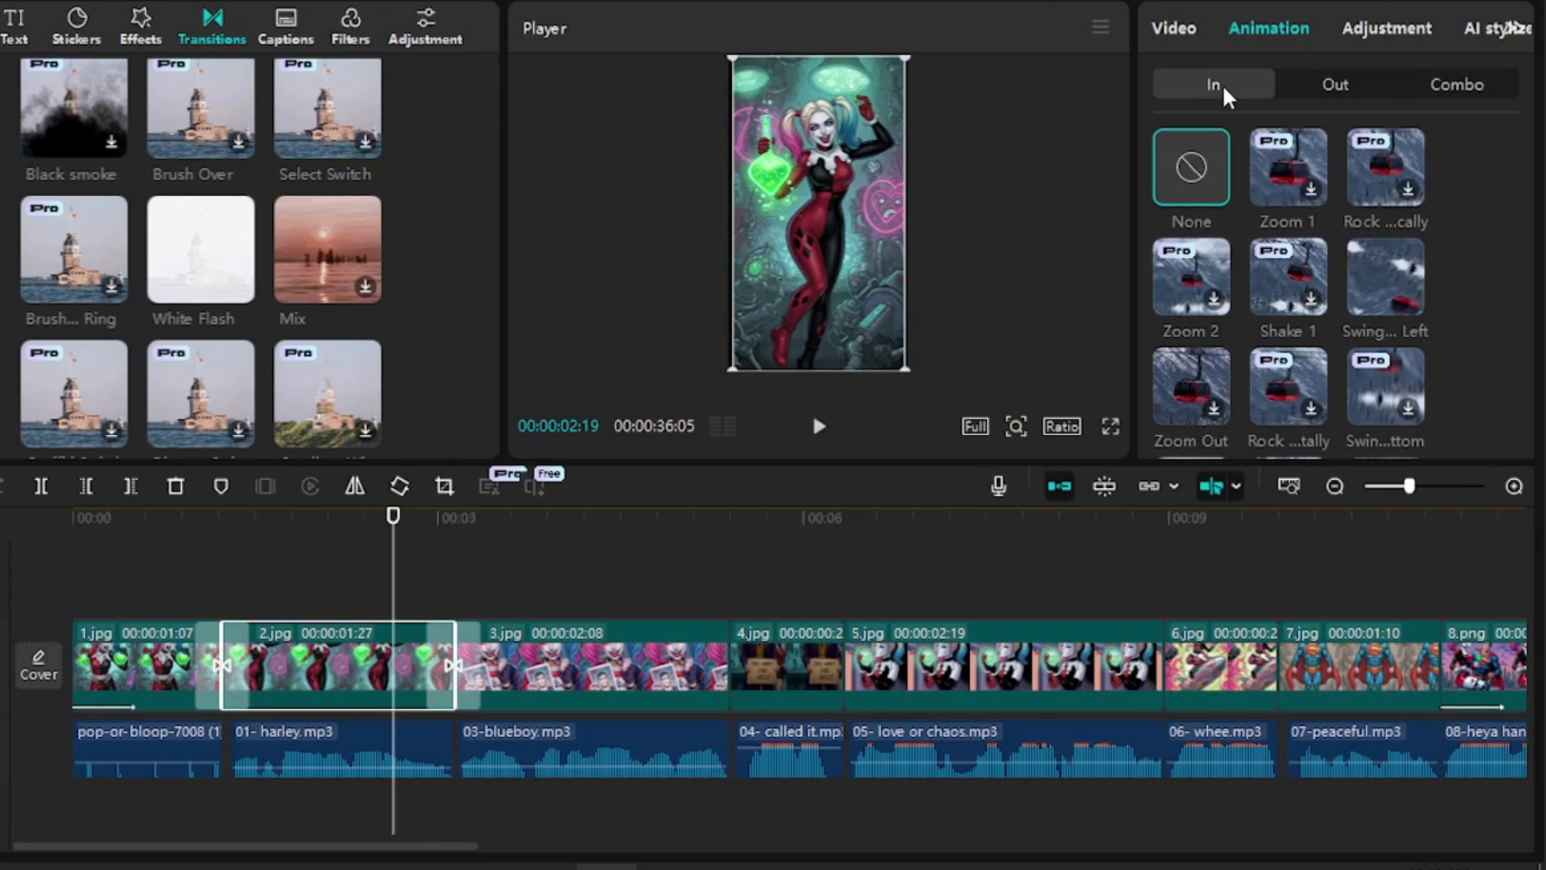
click(1343, 87)
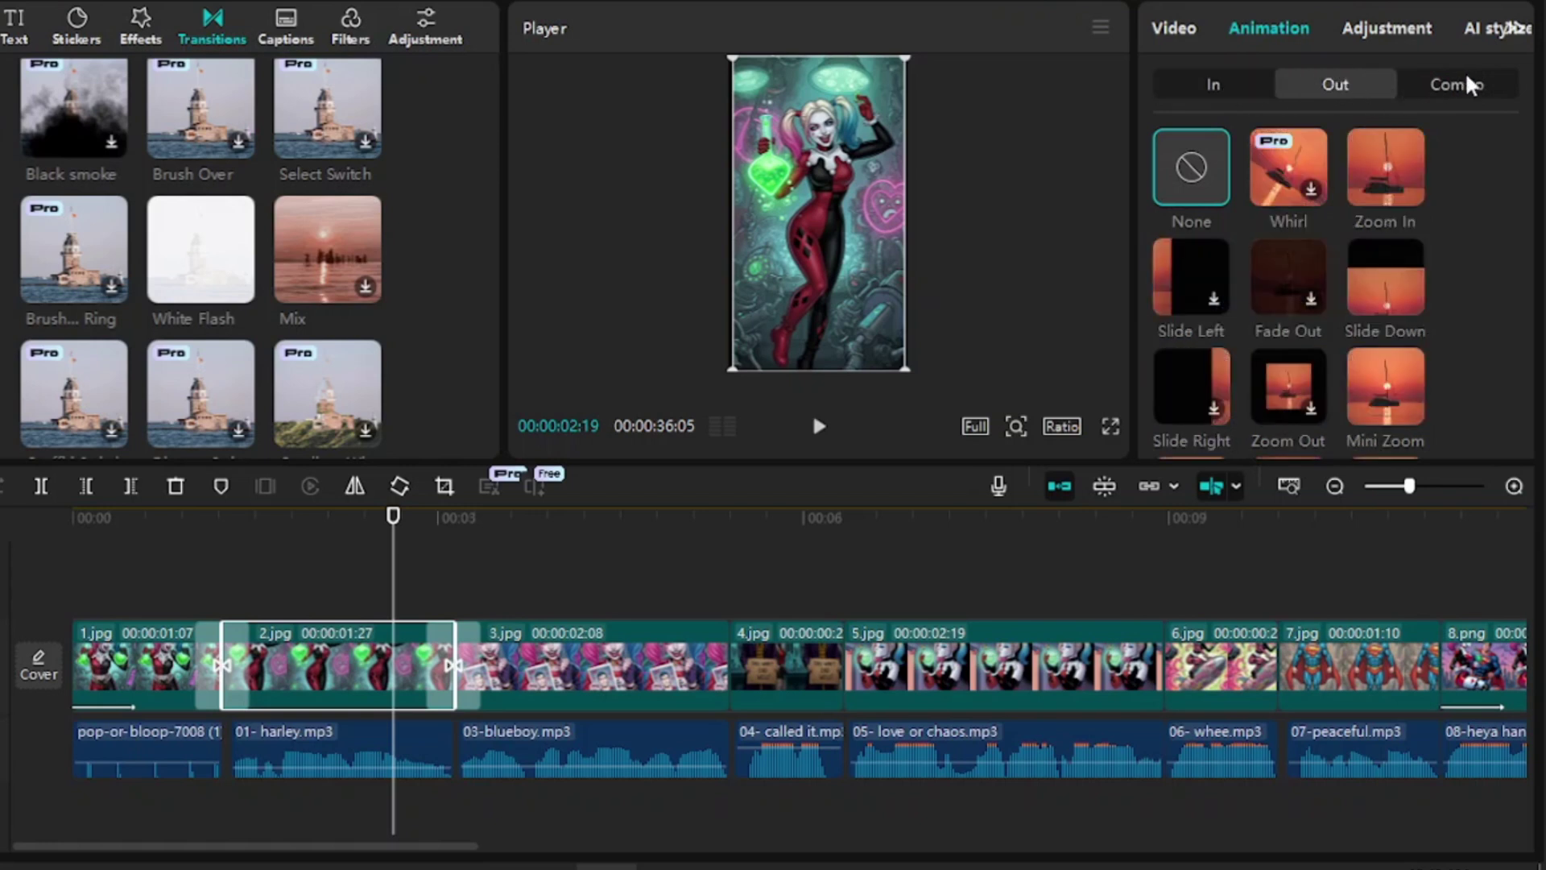
click(1474, 88)
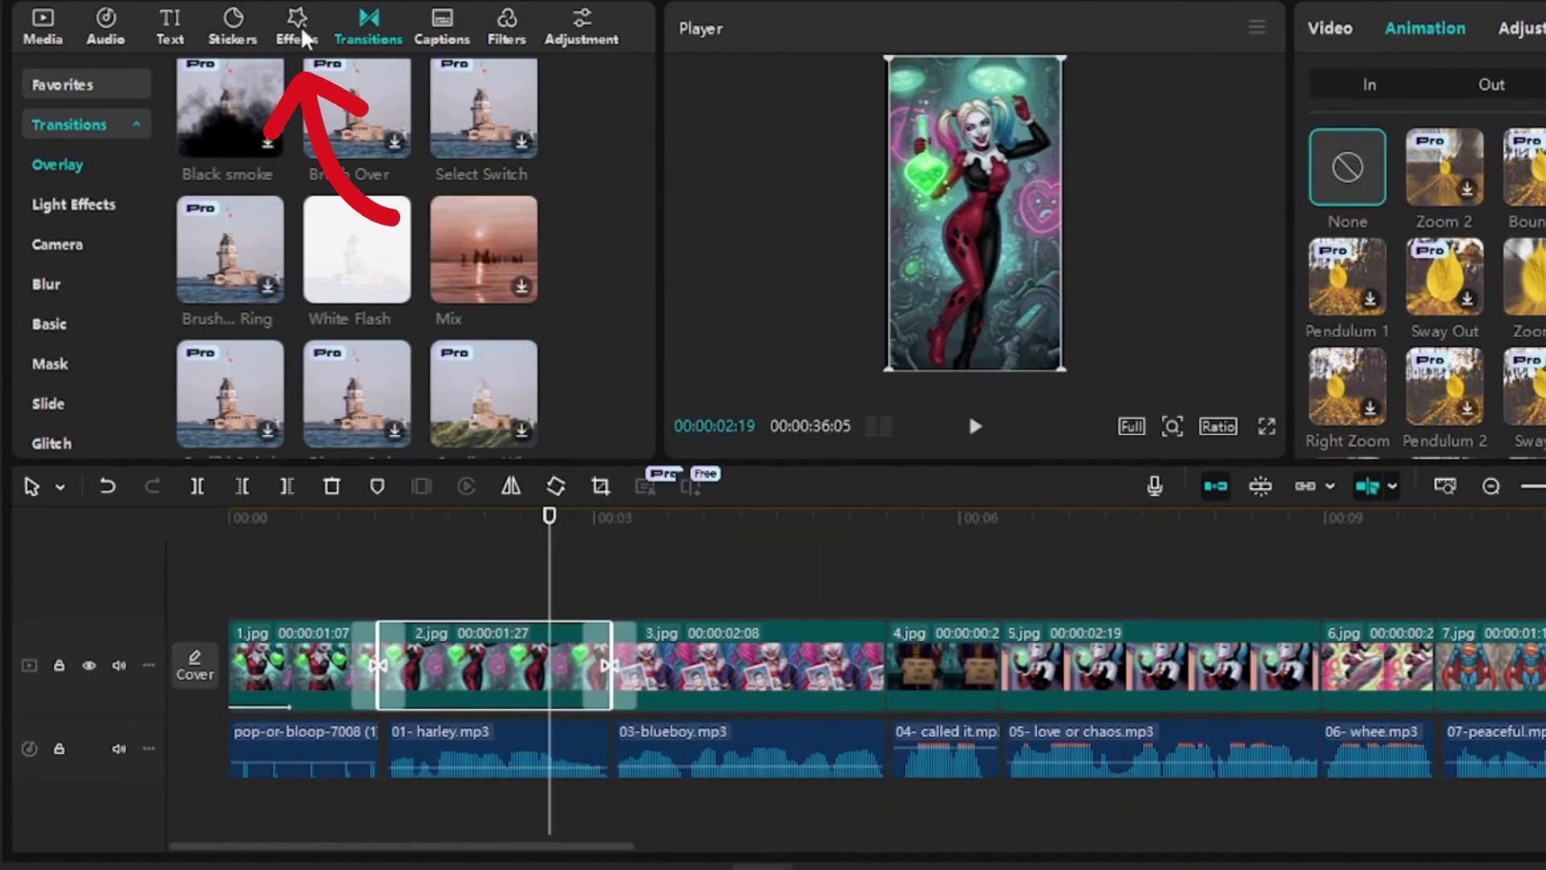
Apply Zoom Lens to 3.jpg and place the aggressive-fire-flow hard trap beat from the timeline start
click(141, 28)
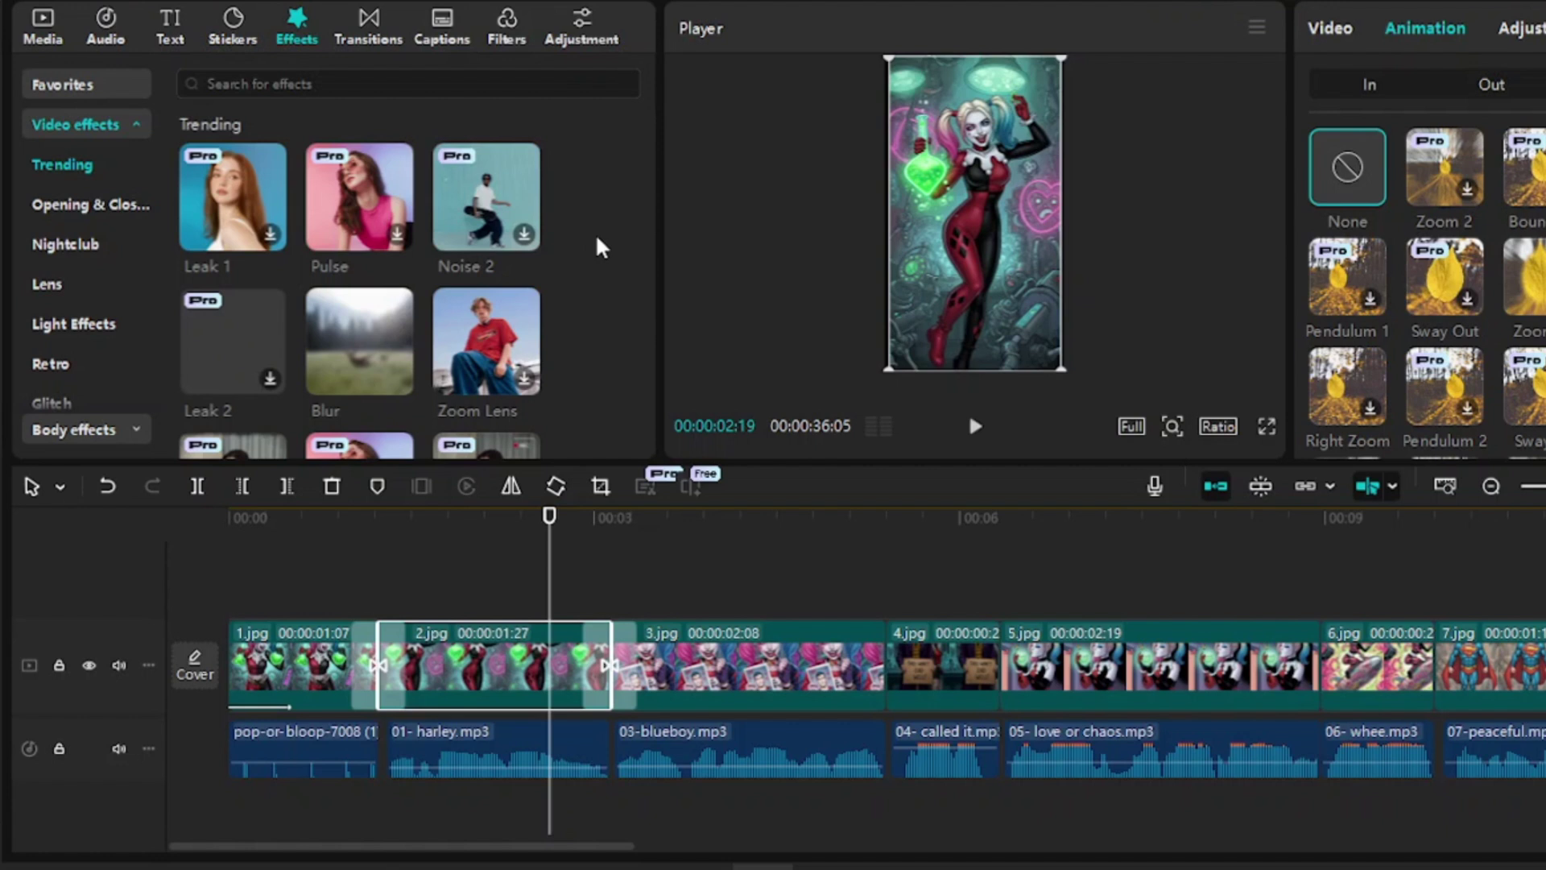
scroll(597, 247, down, 2)
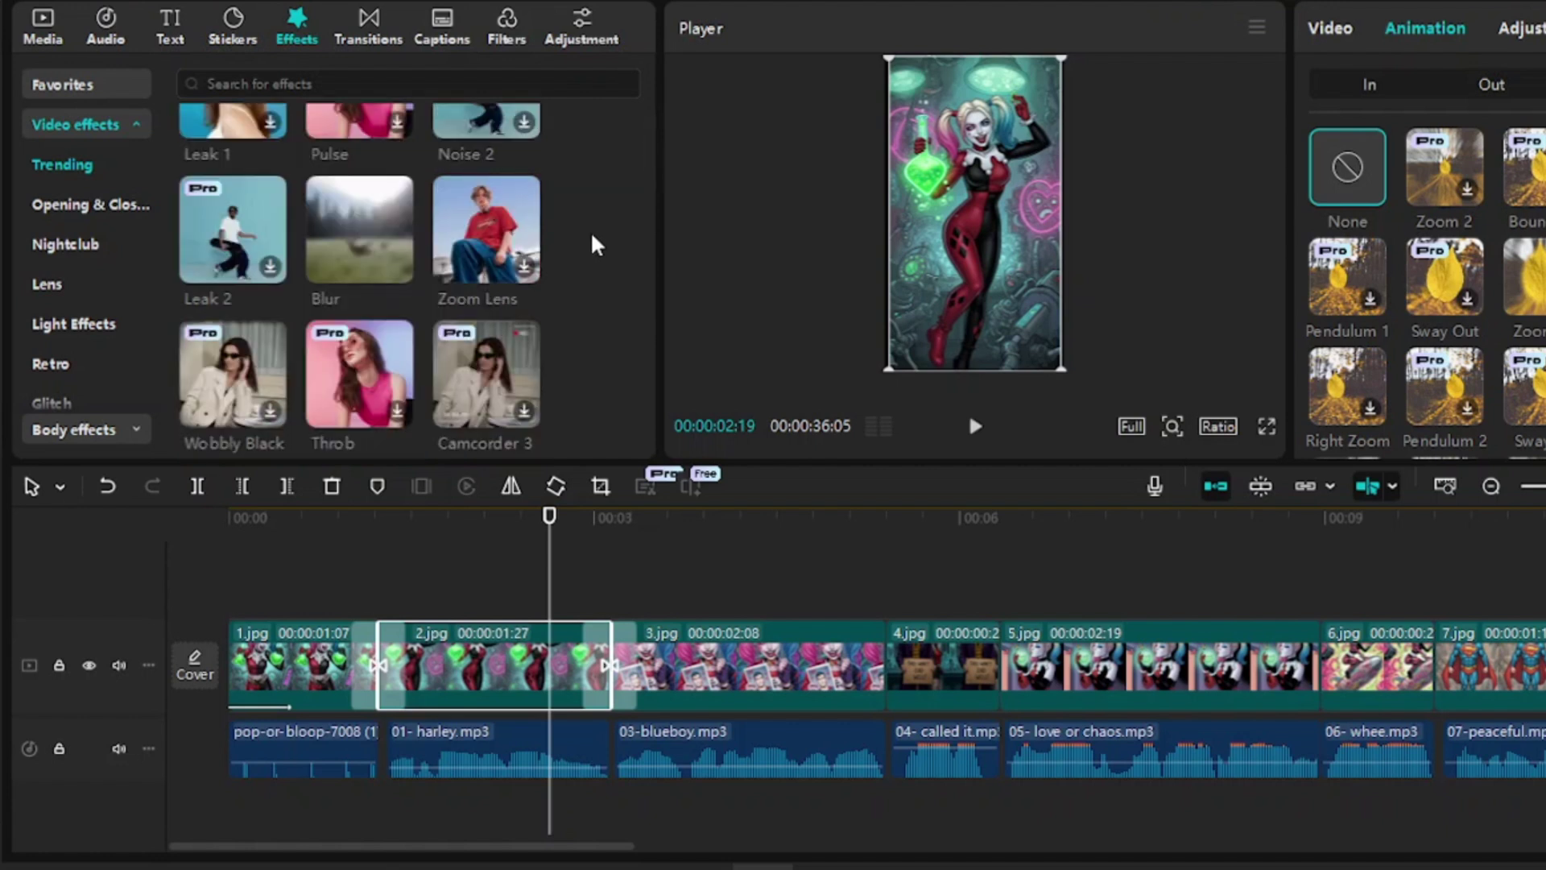
drag(503, 241, 733, 626)
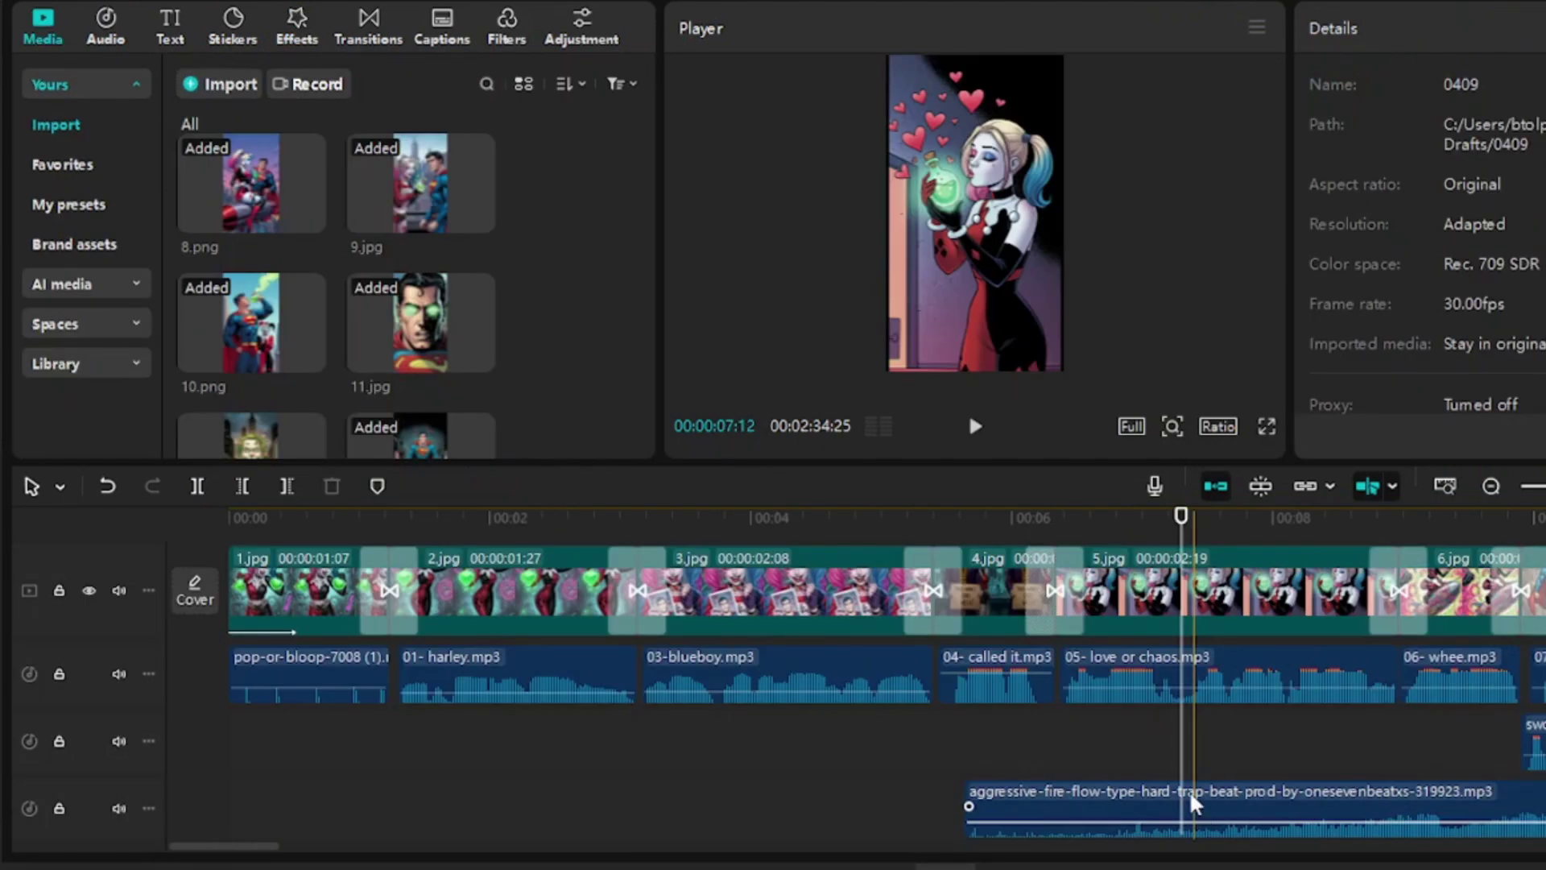
drag(1192, 805, 446, 829)
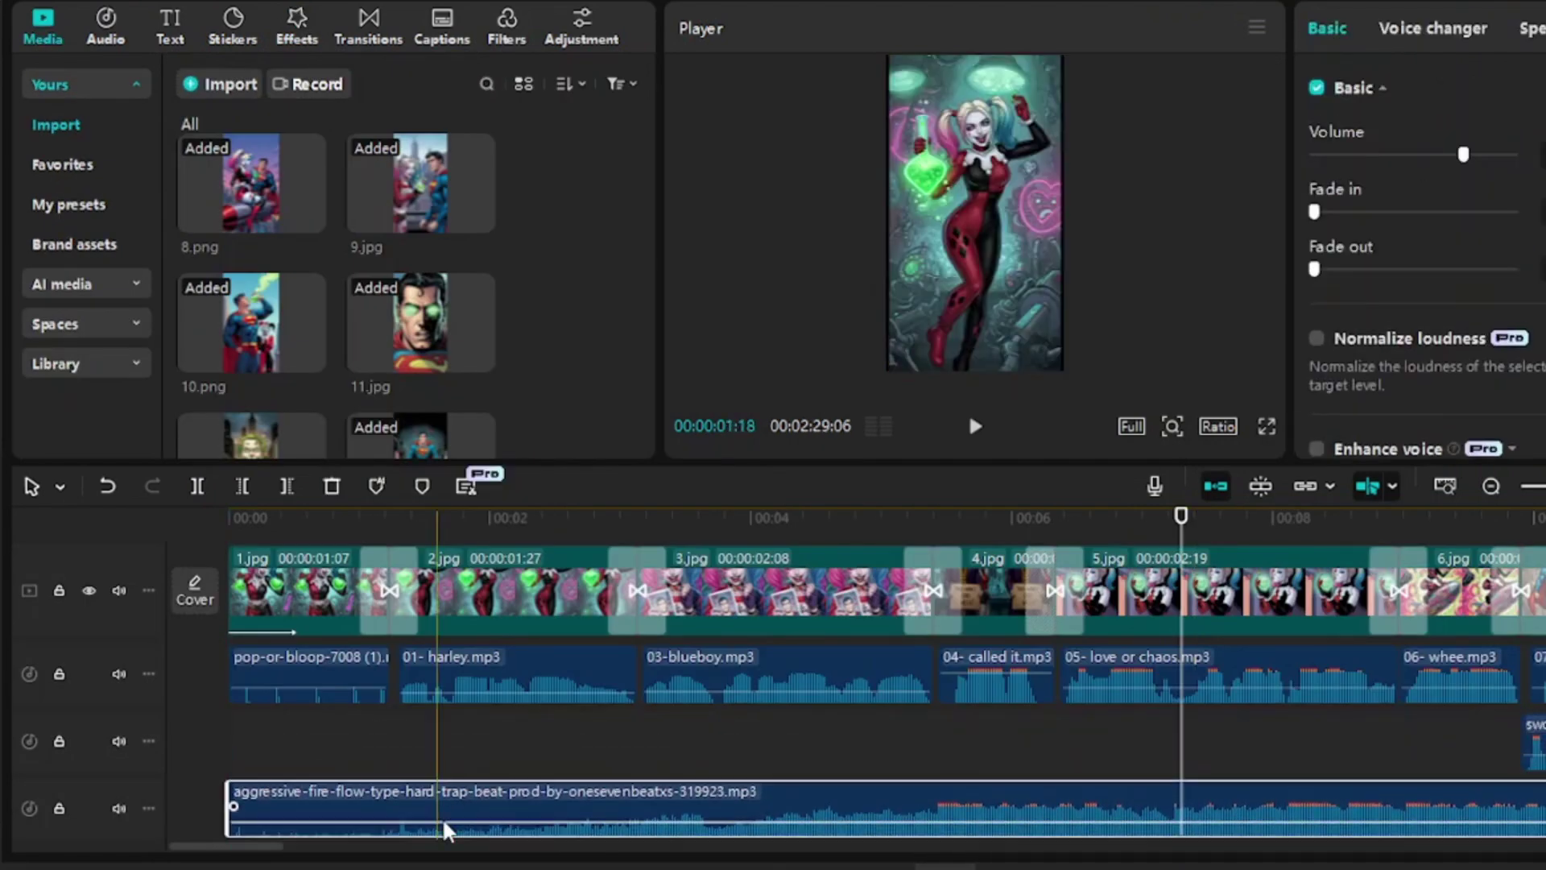
drag(264, 850, 511, 852)
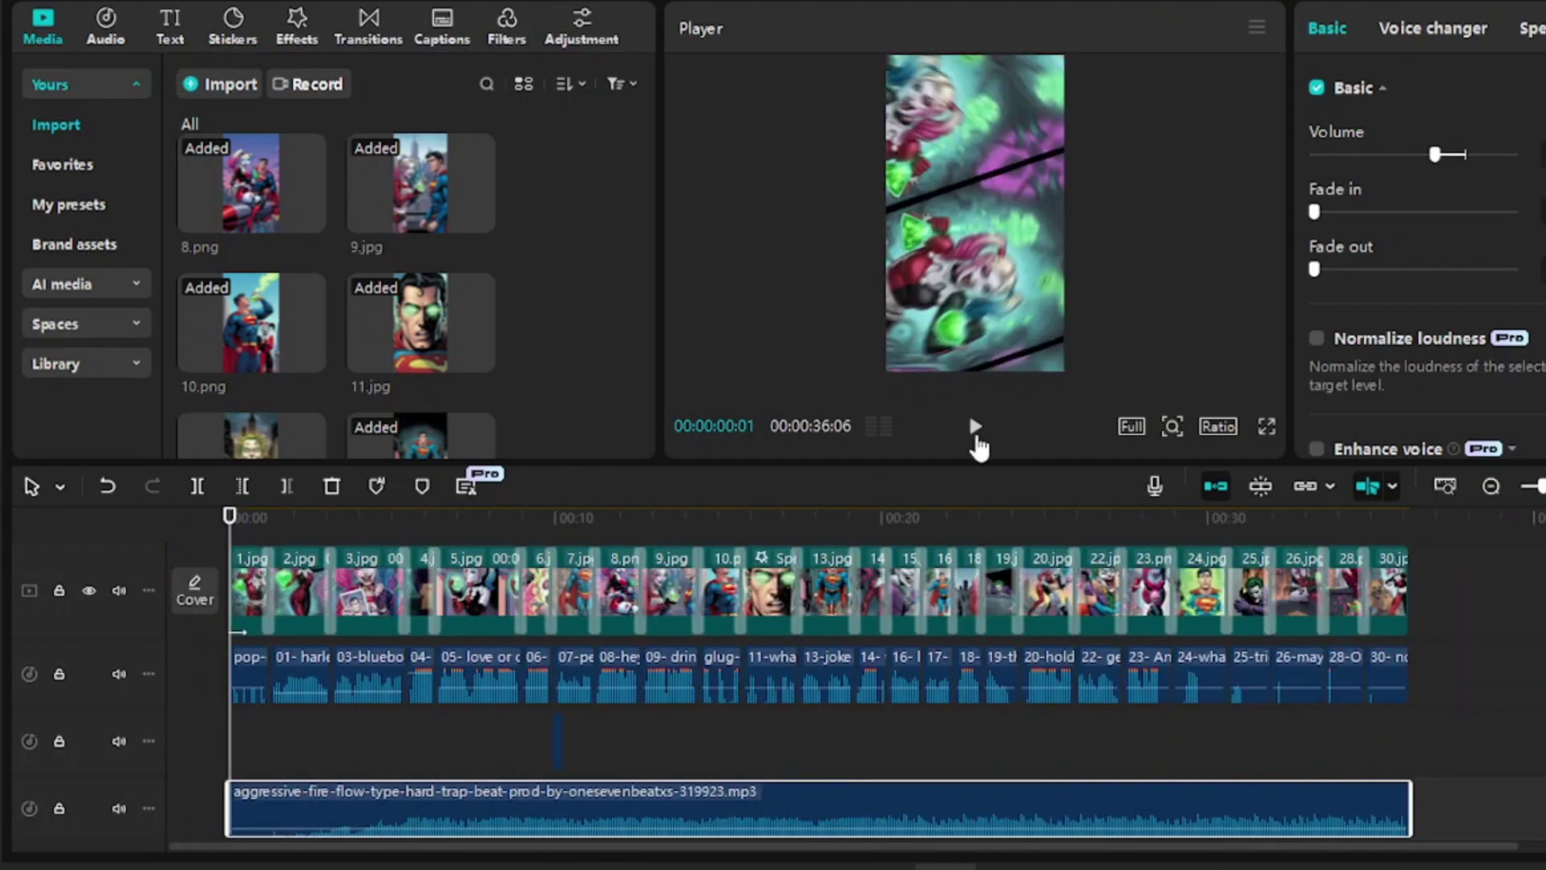
Play the 36-second vertical Short from the beginning in the player
click(975, 426)
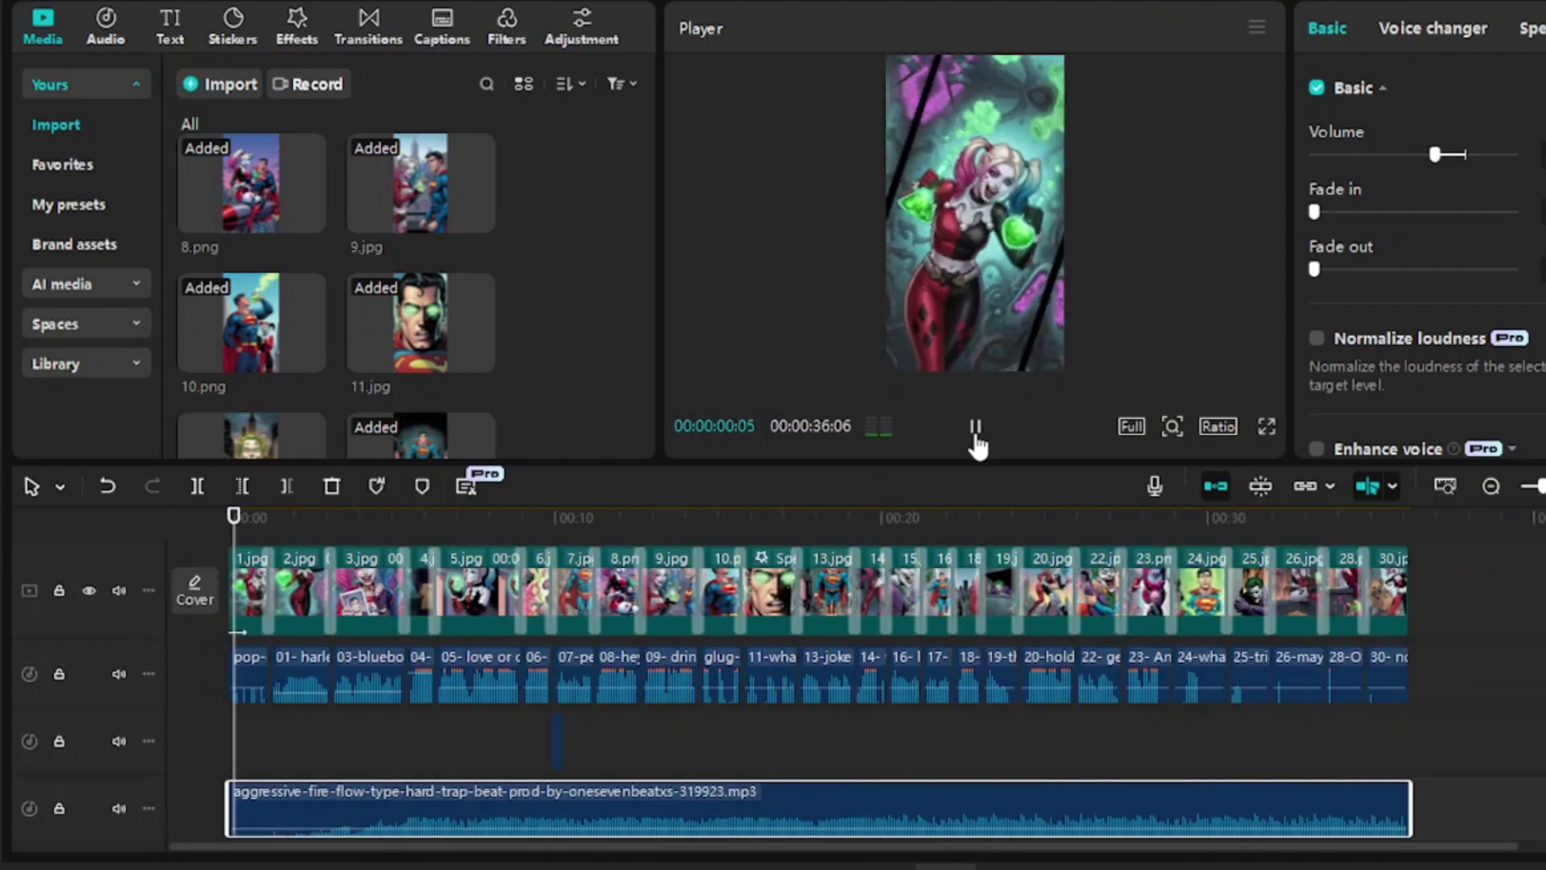